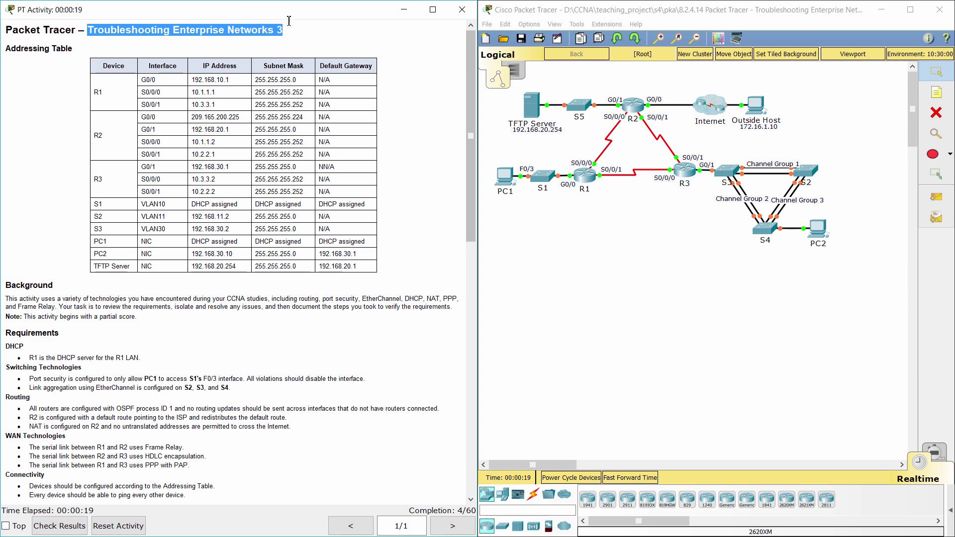
Review the activity's addressing table, background and DHCP requirement, checking the G0/0 addressing assigned to R1
click(19, 51)
drag(19, 51, 74, 50)
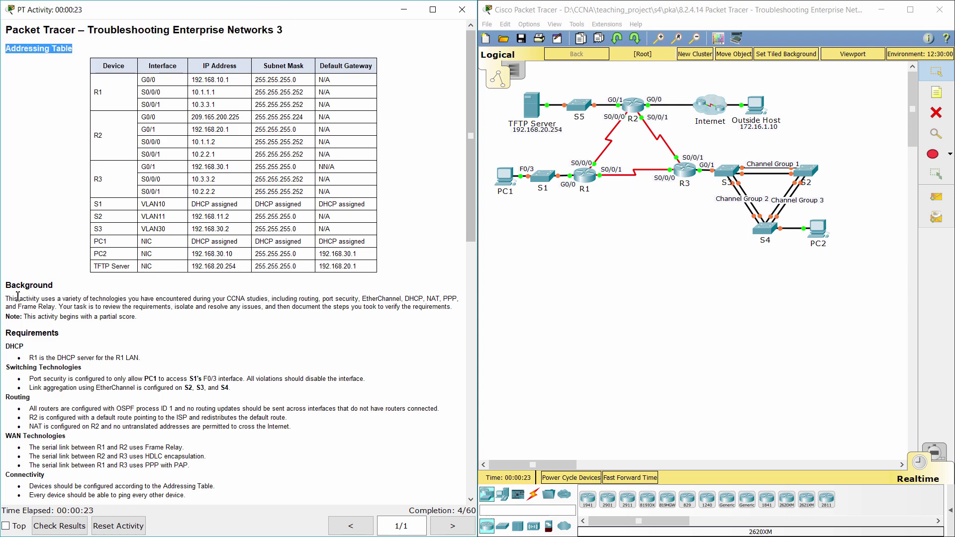
drag(6, 299, 153, 328)
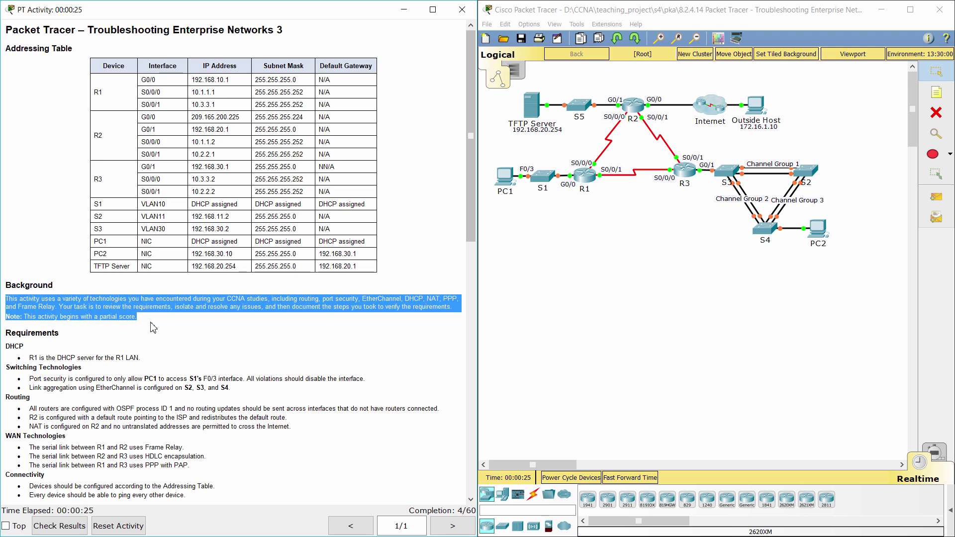
click(153, 328)
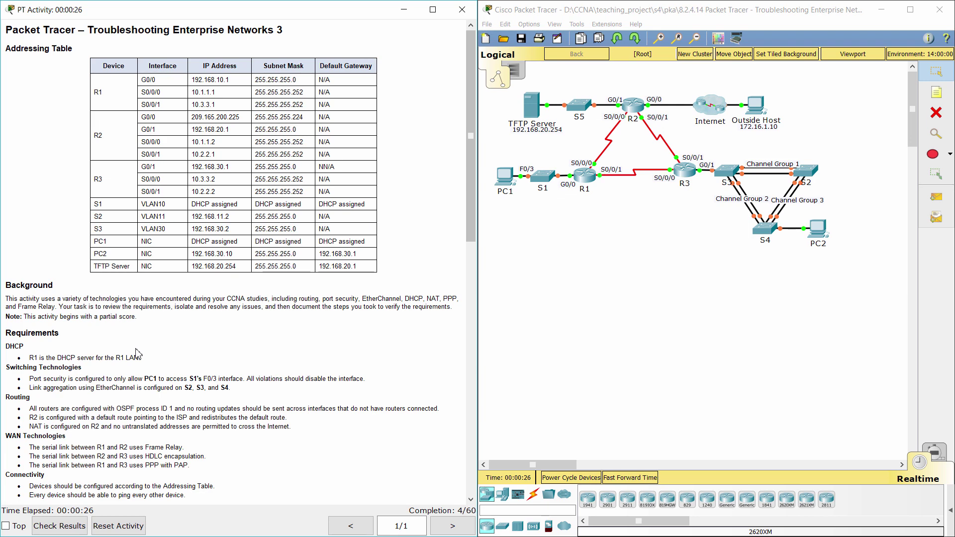
scroll(137, 353, down, 3)
scroll(137, 353, down, 1)
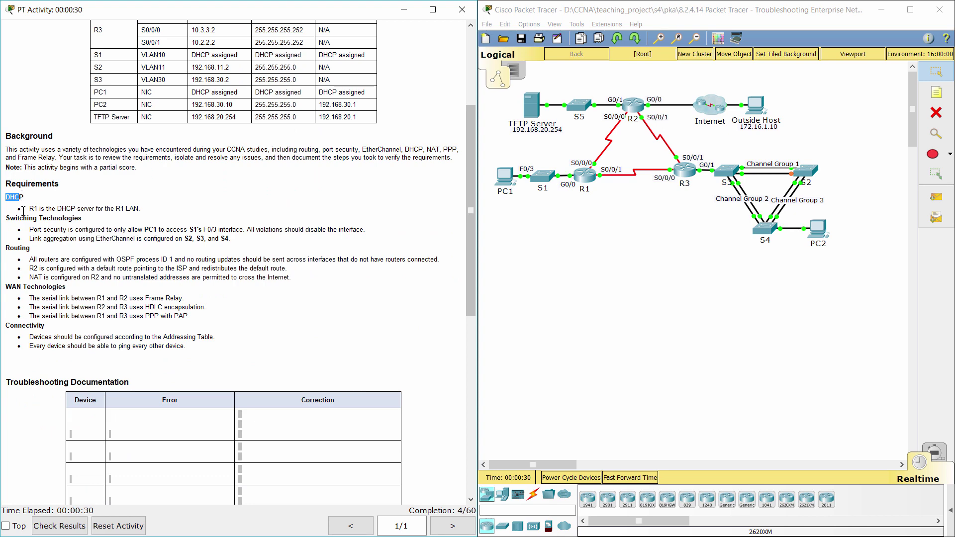
drag(20, 209, 174, 209)
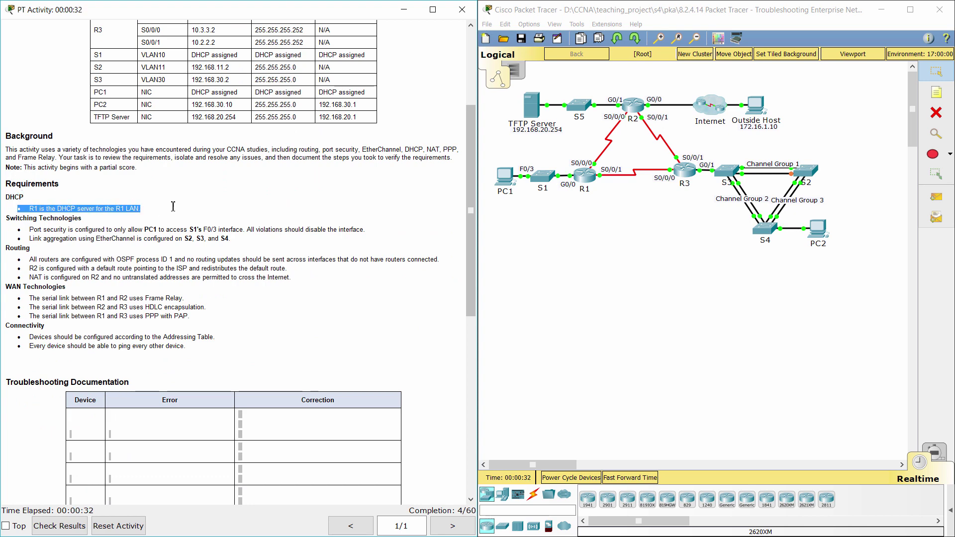
scroll(174, 209, up, 3)
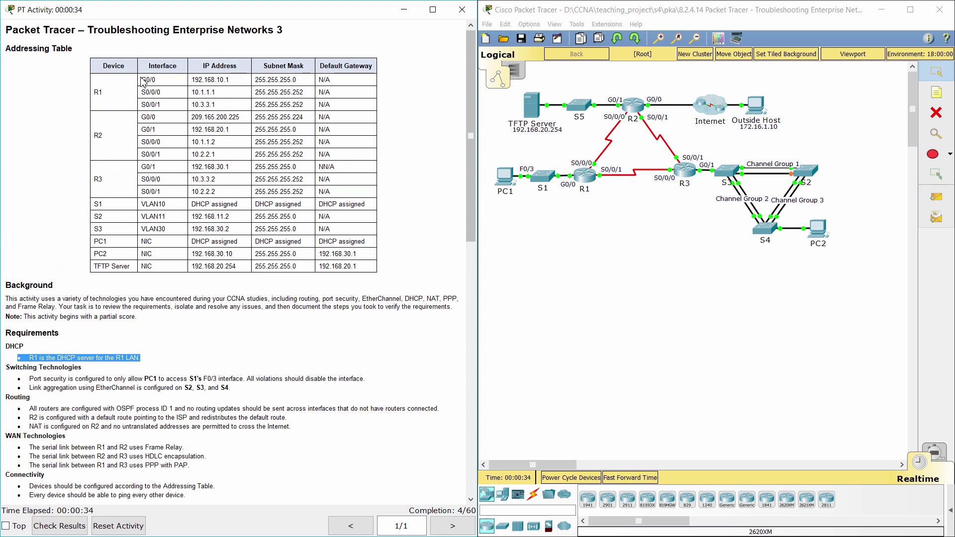
drag(142, 79, 301, 80)
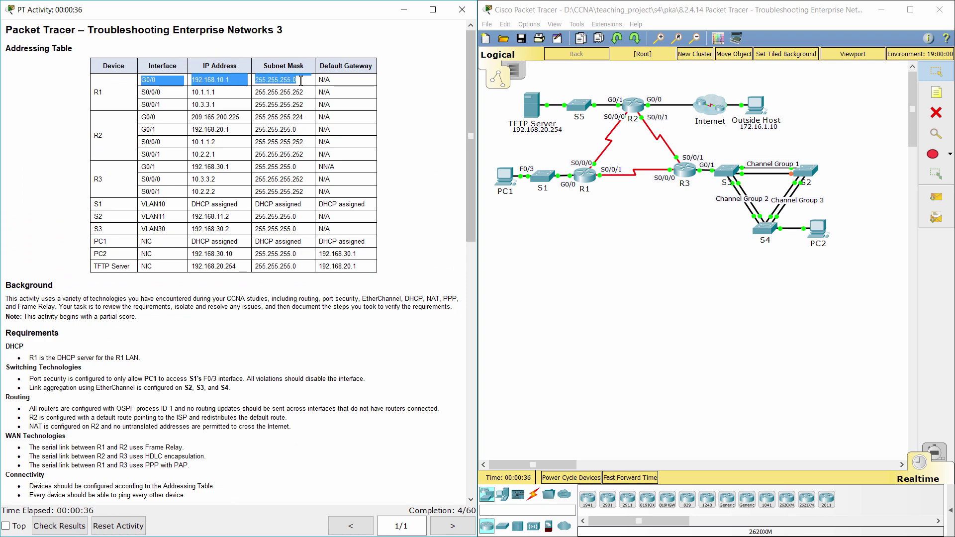
Open R1's command line, enter privileged mode with ena and display the running configuration with show run
click(593, 175)
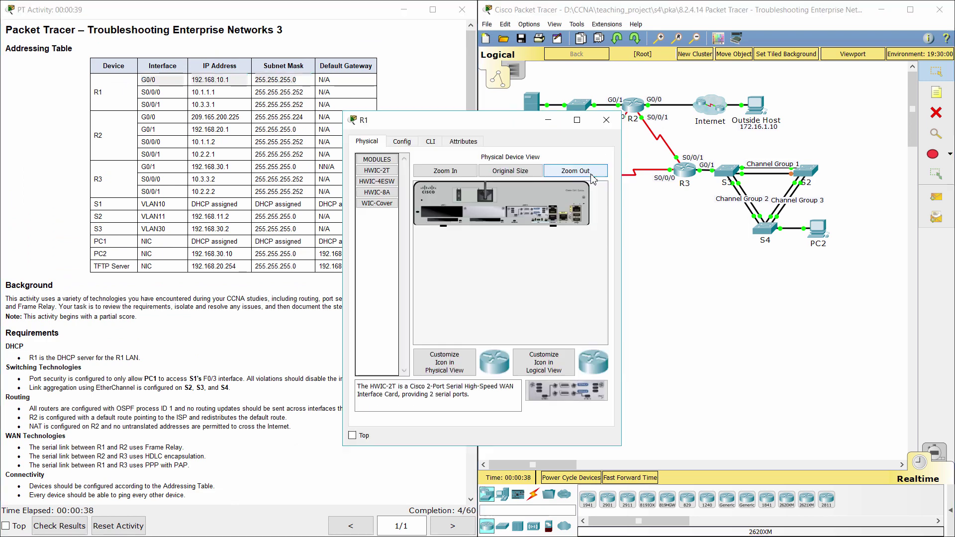
drag(483, 125, 467, 62)
drag(602, 383, 749, 383)
click(412, 78)
key(Return)
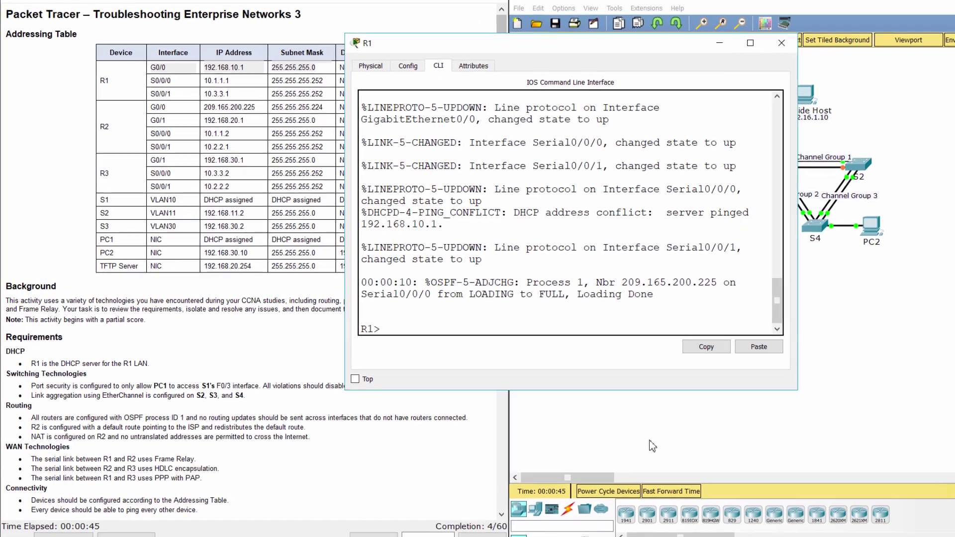
text(ena)
key(Return)
text(show run)
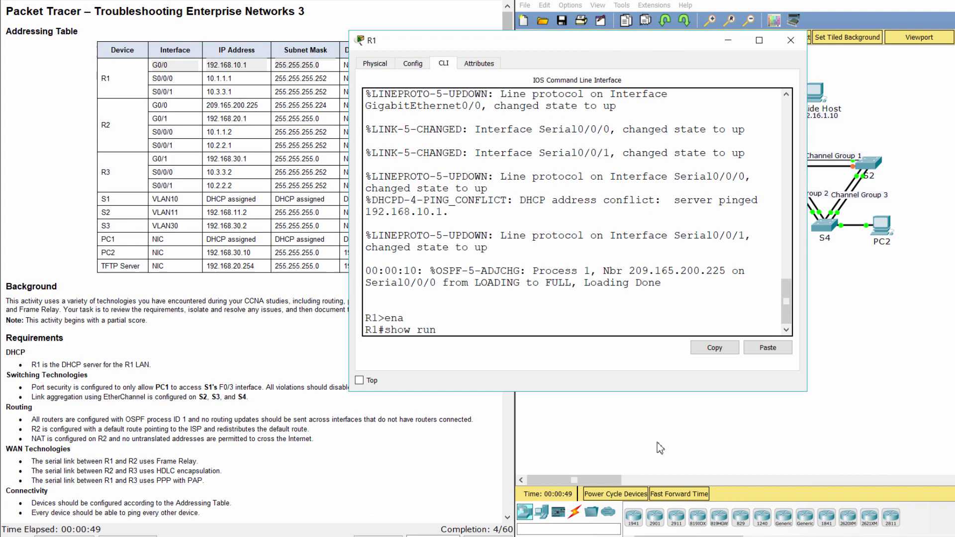
key(Return)
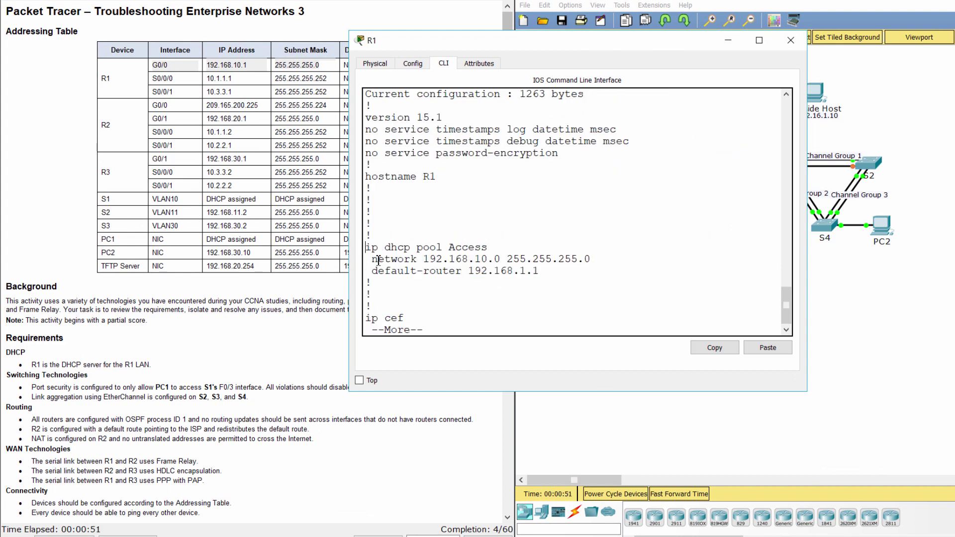
Compare the network and default router of R1's DHCP pool with the G0/0 address in the addressing table, and page through the remaining configuration
drag(366, 247, 595, 260)
click(432, 286)
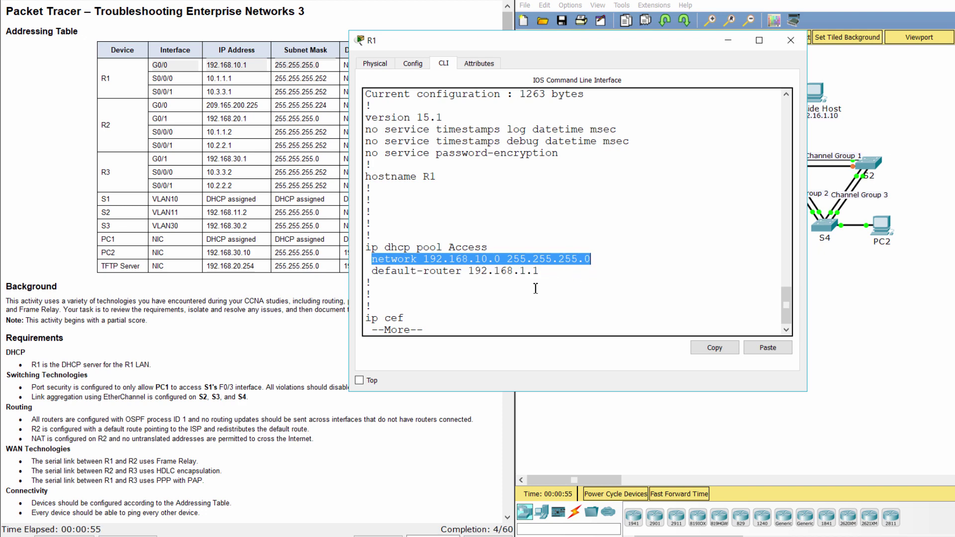
drag(374, 272, 562, 273)
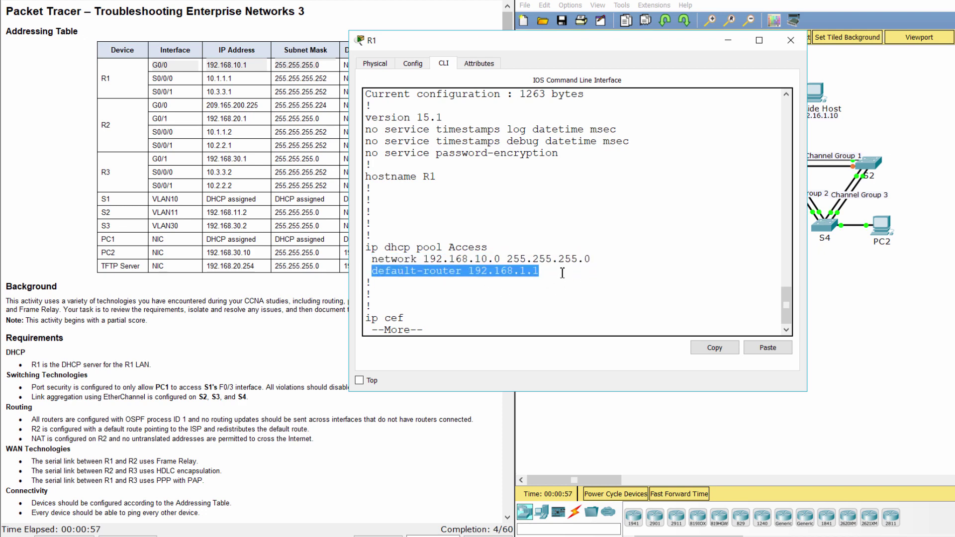
click(521, 282)
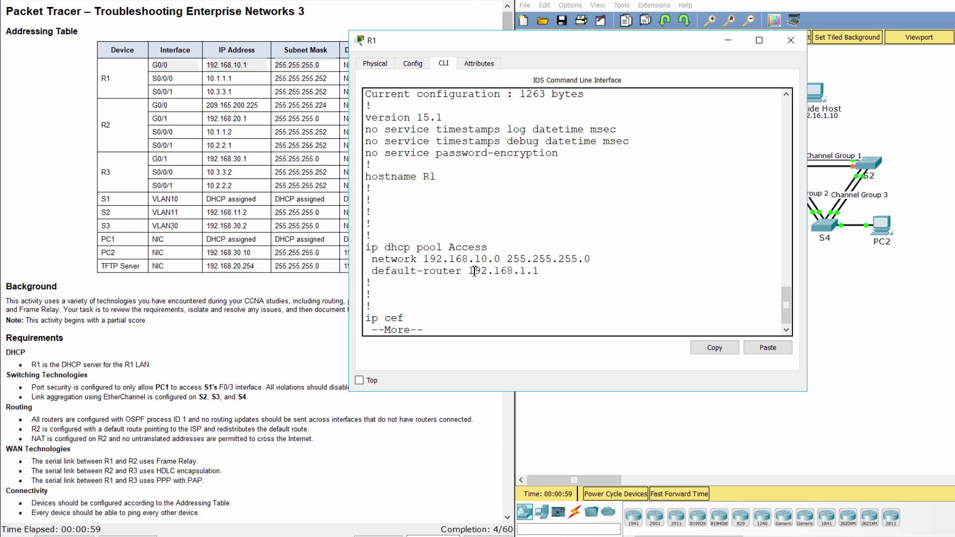
drag(474, 271, 541, 272)
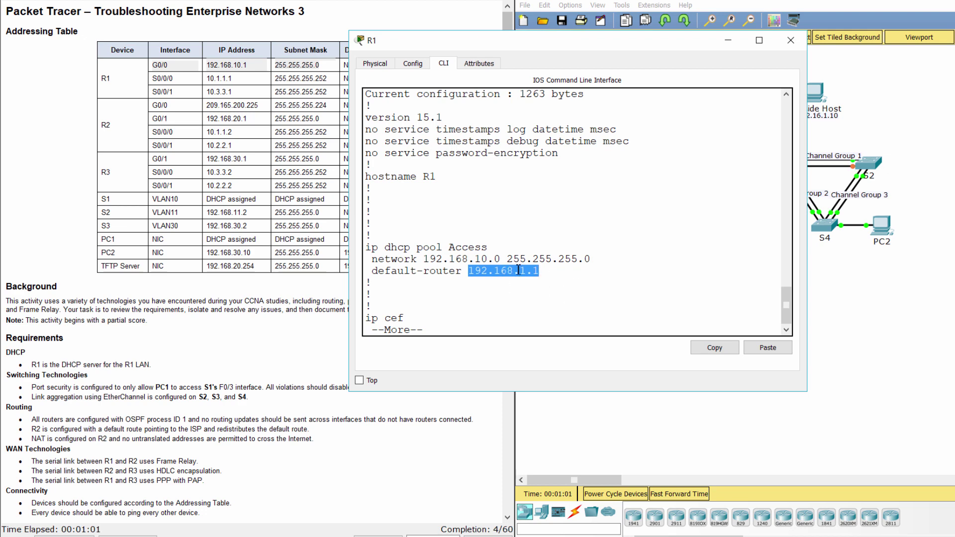
click(210, 63)
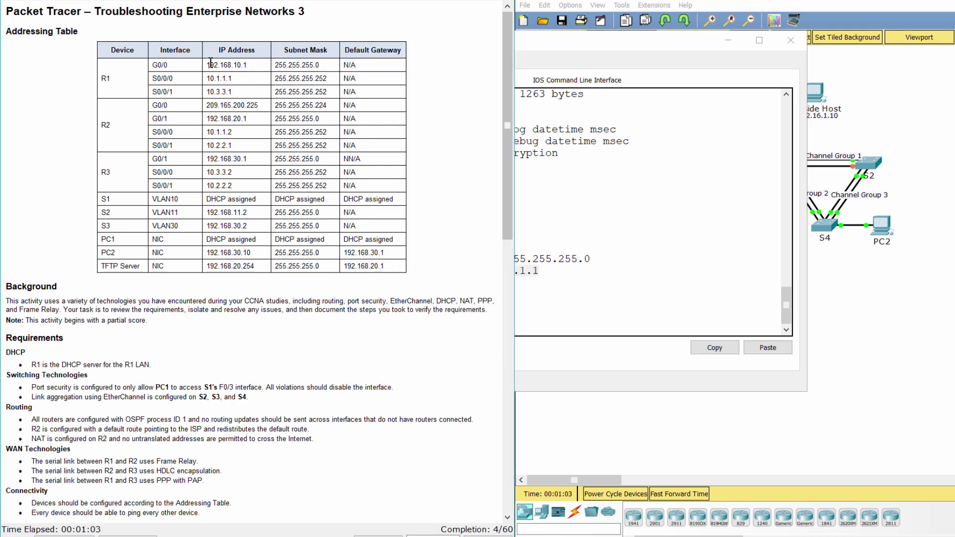
drag(207, 63, 247, 63)
click(592, 331)
key(space)
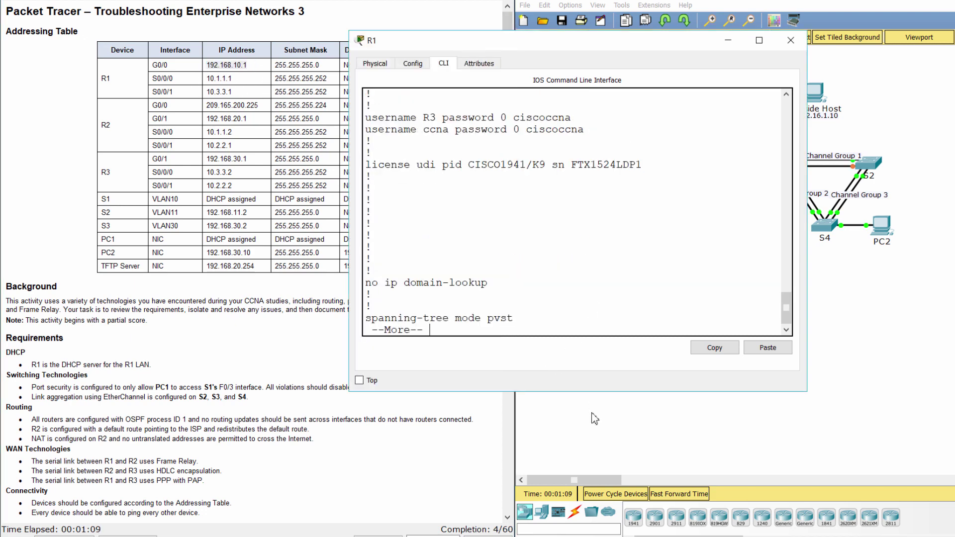
key(space)
key(space)
key(space)
In R1's global configuration, set the default router of DHCP pool Access to 192.168.10.1
text(c)
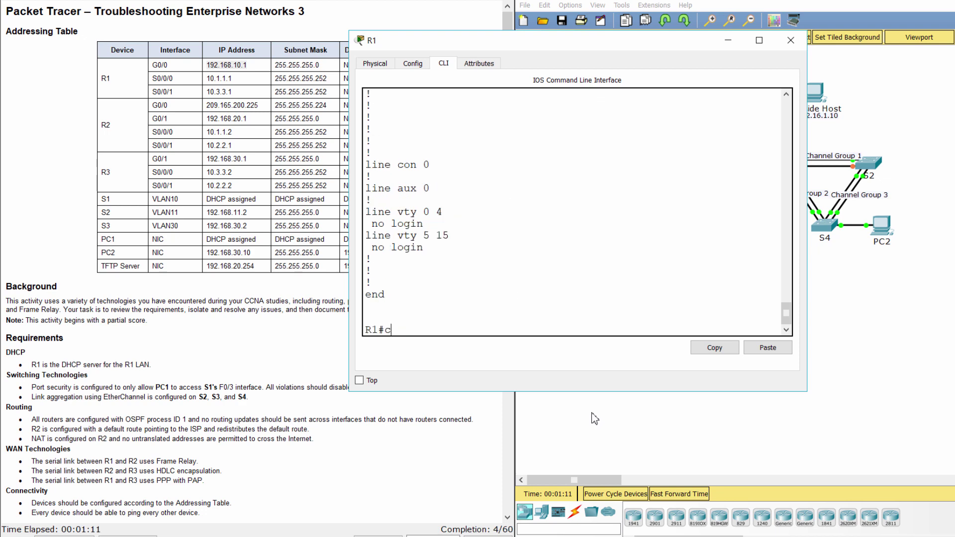
text(onf t)
key(Return)
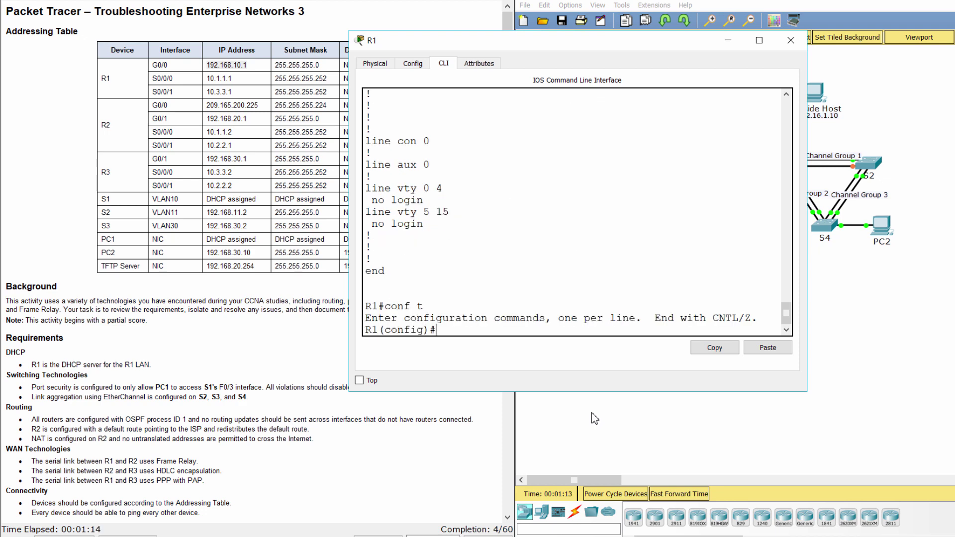
text(ip dhcp pool Ac)
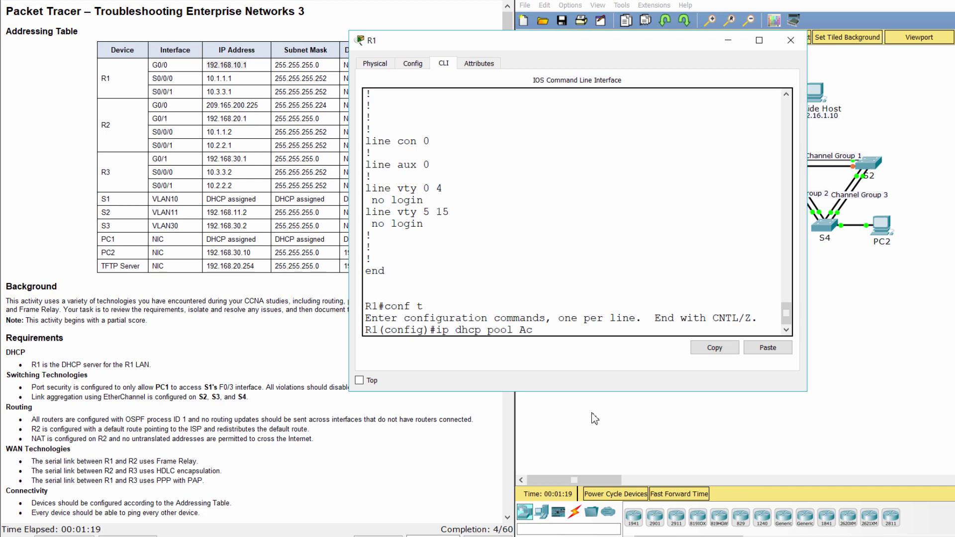
text(cess)
key(Return)
text(defaul)
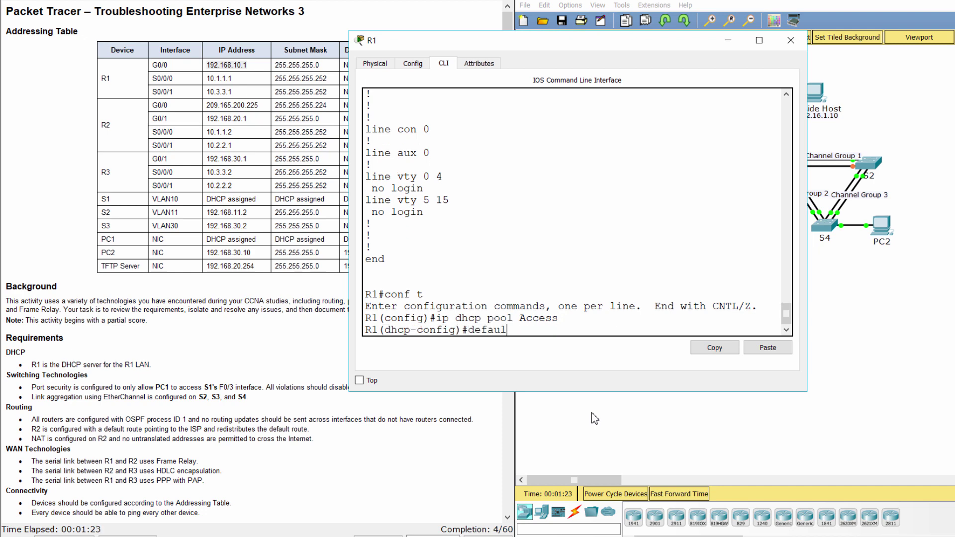
text(t-router 192.168.10.1)
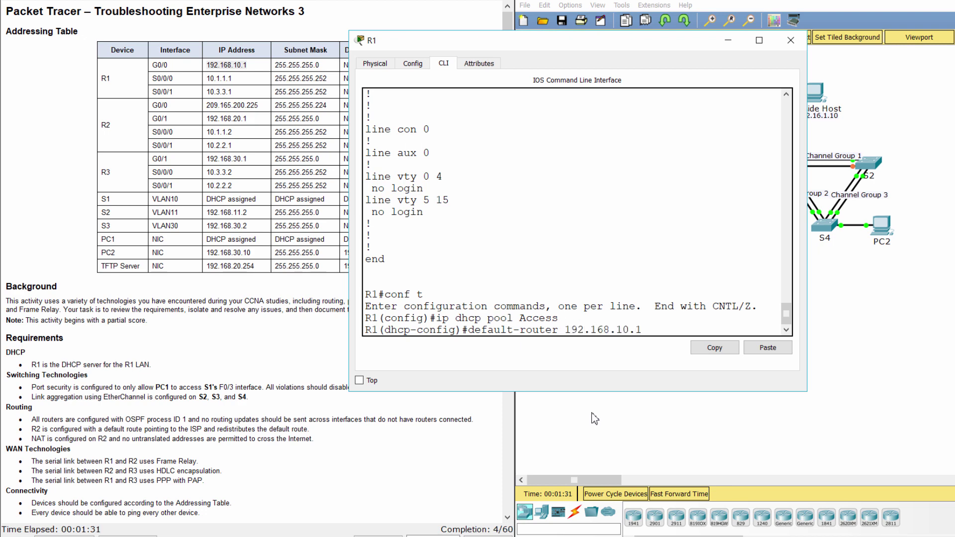
key(Return)
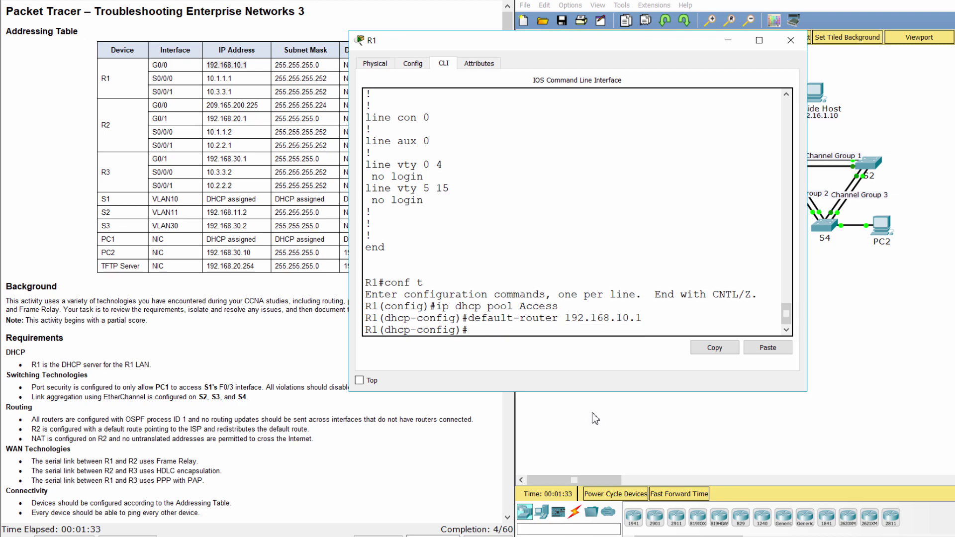
Read the Switching Technologies requirement about port security on S1's F0/3 interface
click(246, 387)
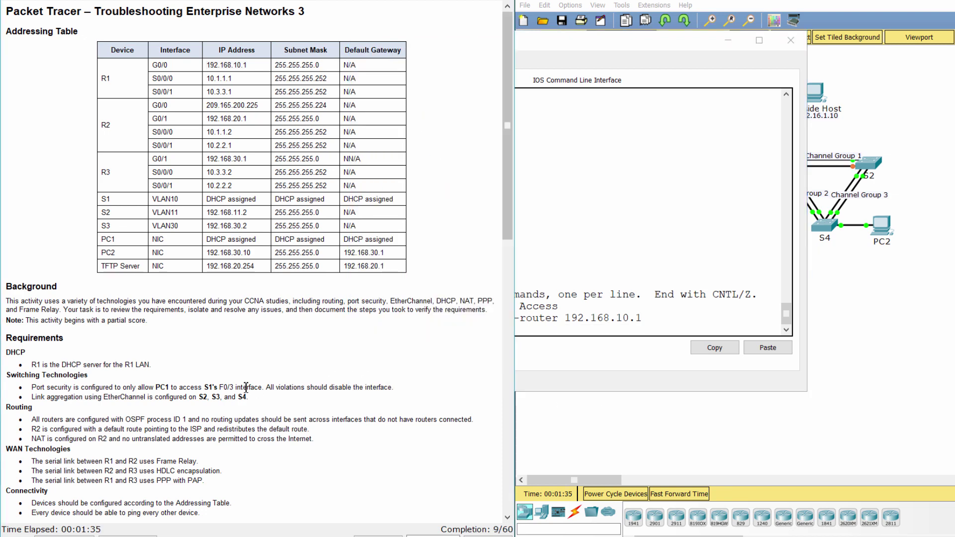
drag(9, 374, 88, 376)
scroll(95, 378, down, 4)
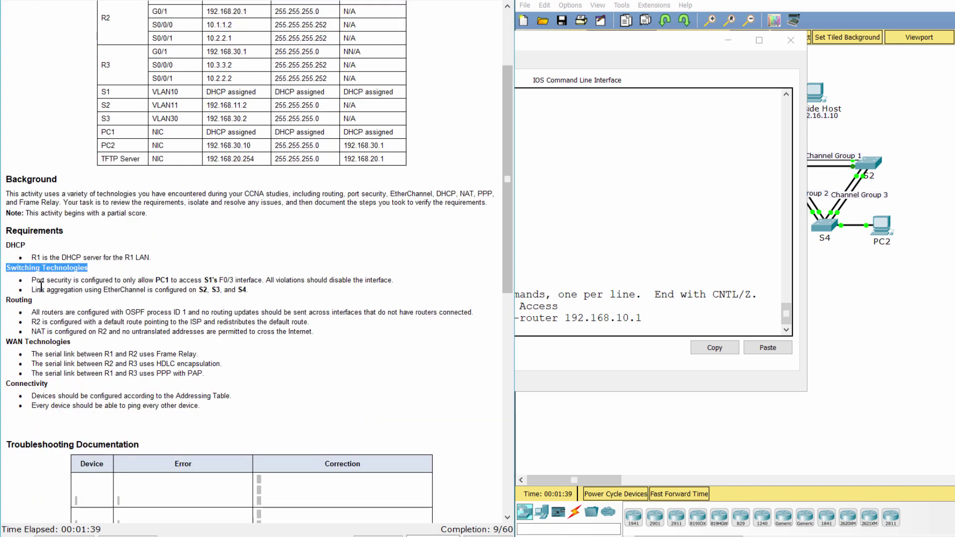
drag(12, 281, 443, 284)
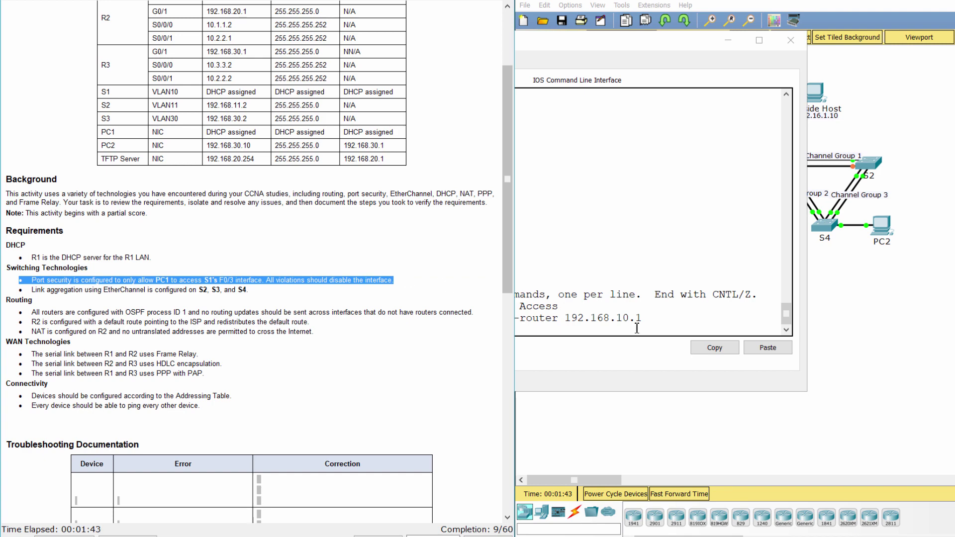
Open switch S1's command line, enter privileged mode and display its running configuration with show run
click(838, 338)
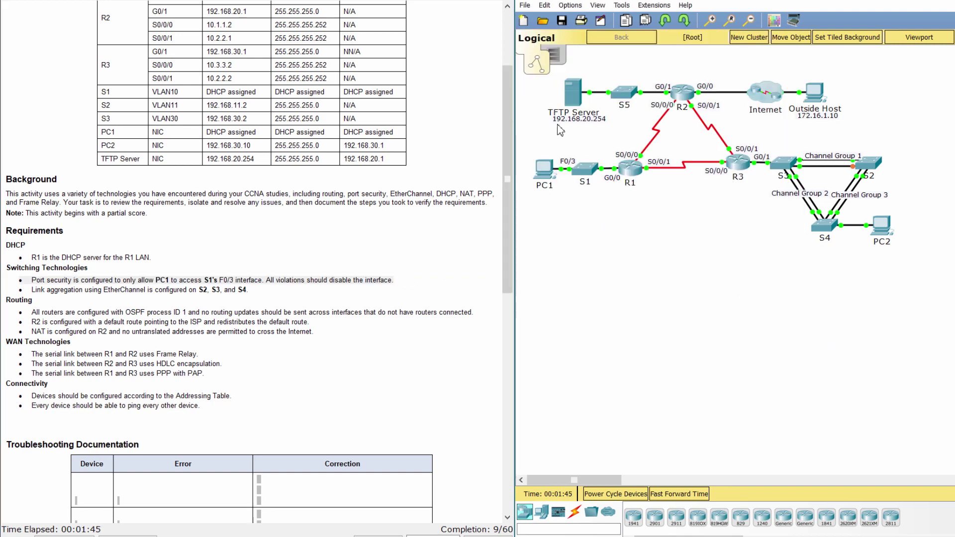
click(584, 170)
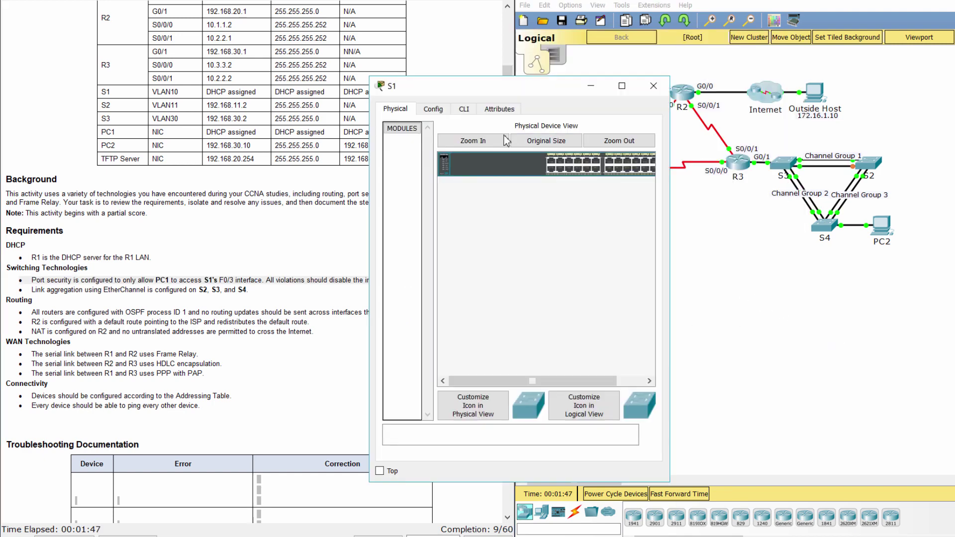
drag(562, 92, 556, 47)
drag(663, 195, 811, 195)
key(Return)
text(en)
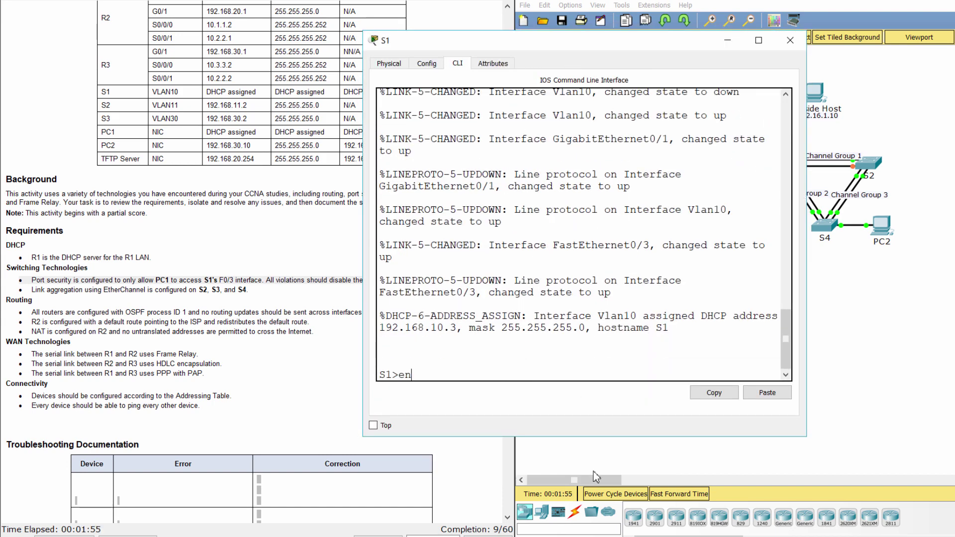
text(a)
key(Return)
text(show ru)
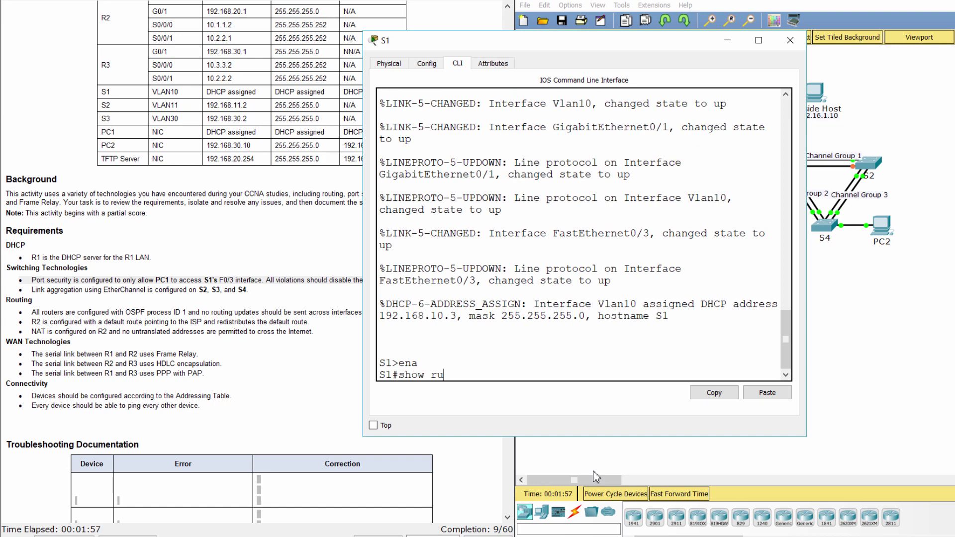
text(n)
key(Return)
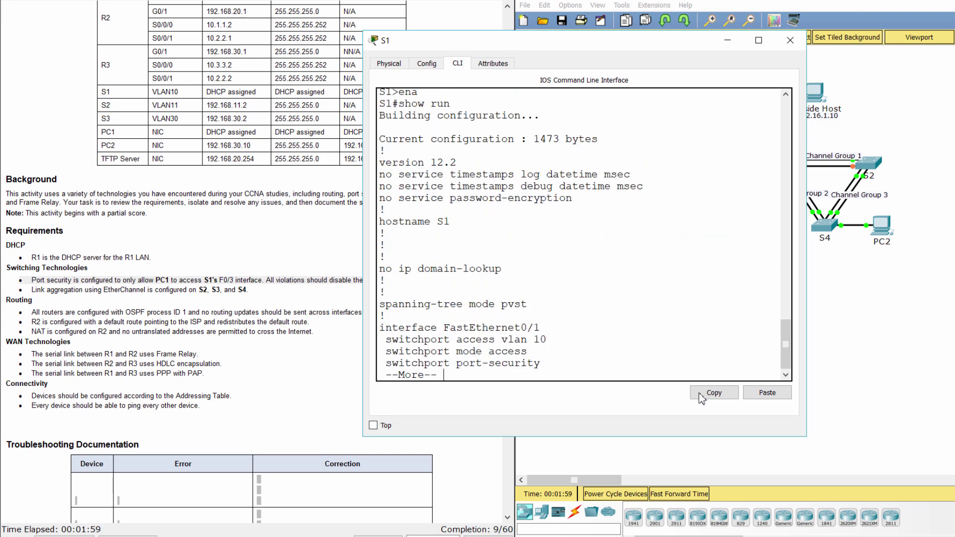
Compare the port security settings of FastEthernet0/3 and FastEthernet0/4 in S1's running configuration
key(space)
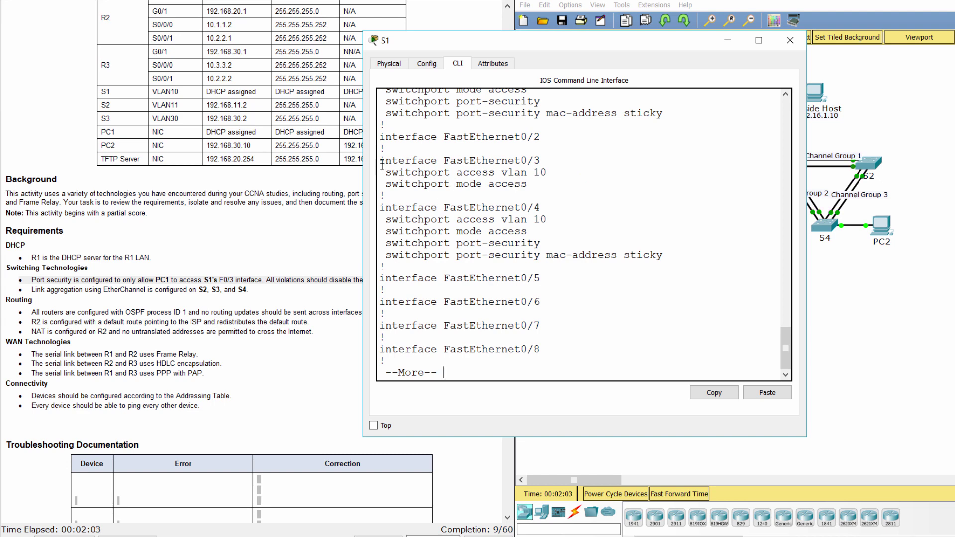
drag(380, 159, 530, 195)
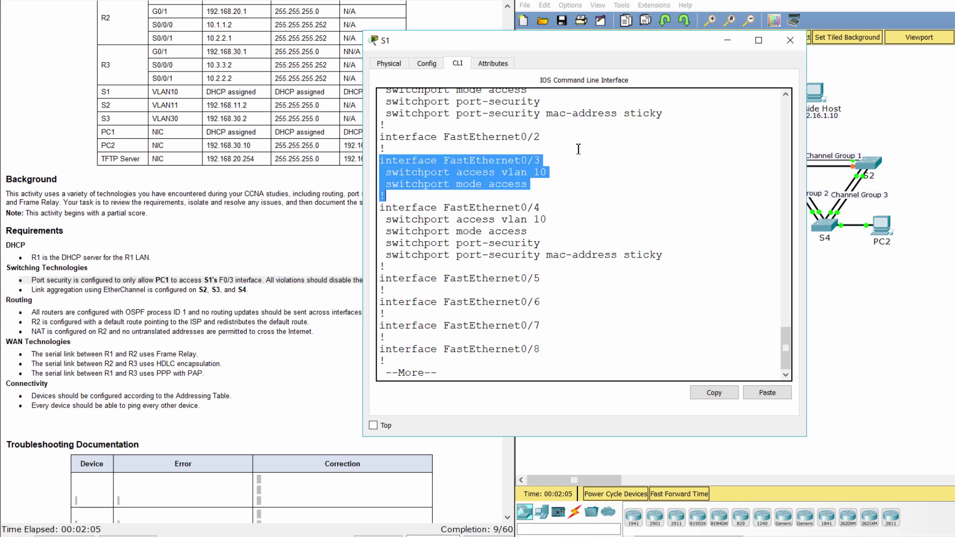
drag(380, 207, 513, 267)
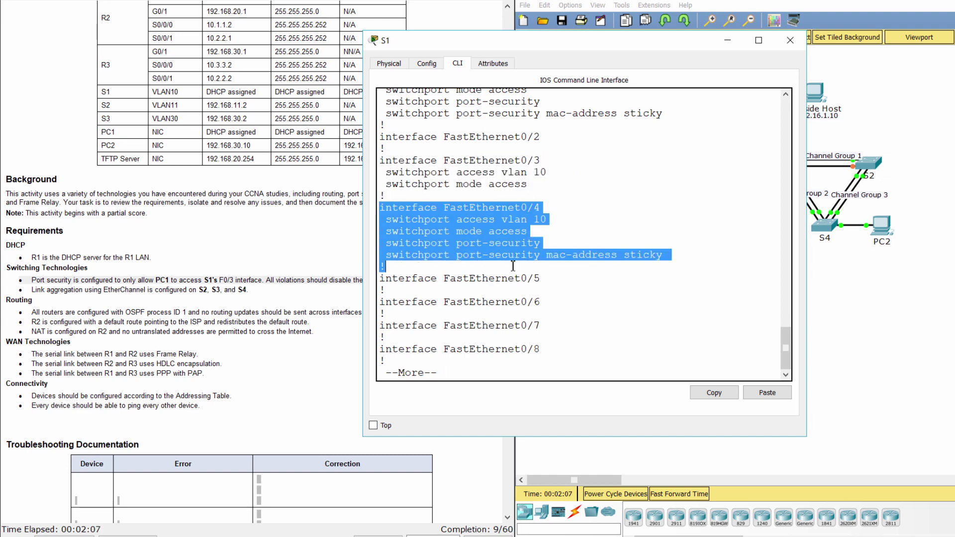
click(511, 182)
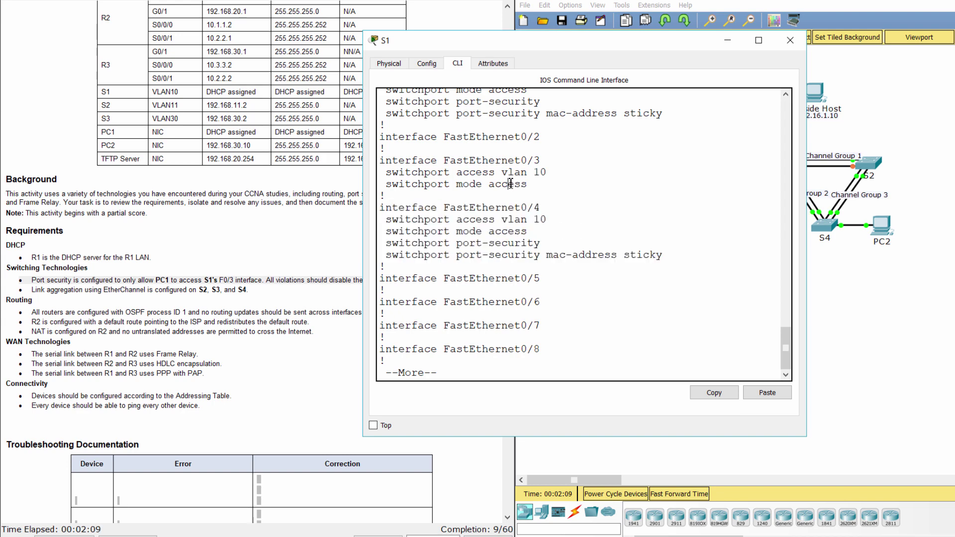
In S1's global configuration, enable port security on interface F0/3 with switchport port-security
drag(382, 159, 434, 197)
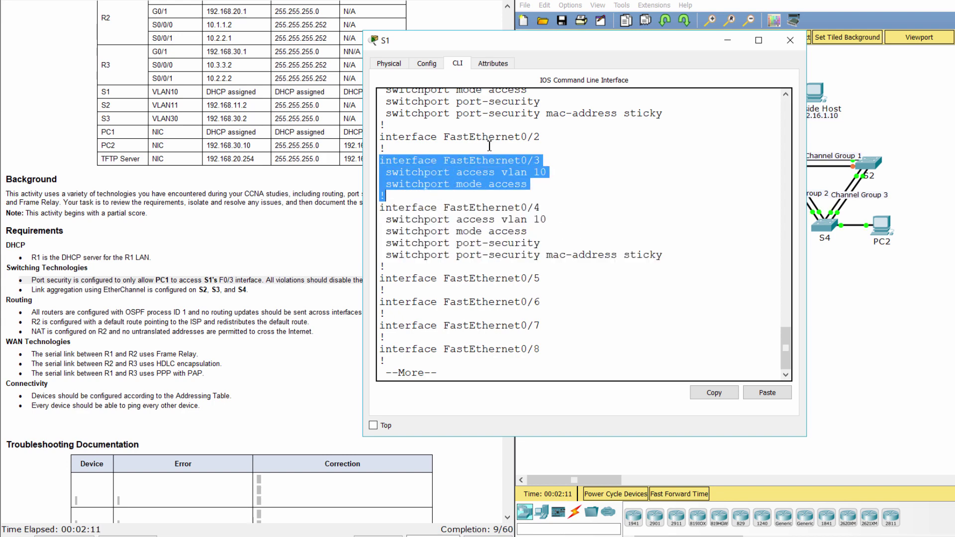
click(501, 367)
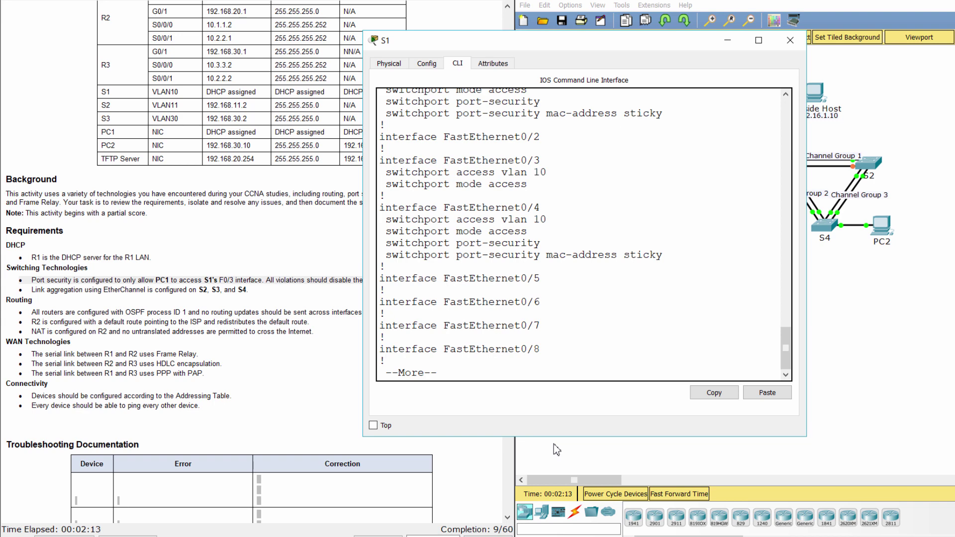
key(space)
key(space)
key(space)
text(con)
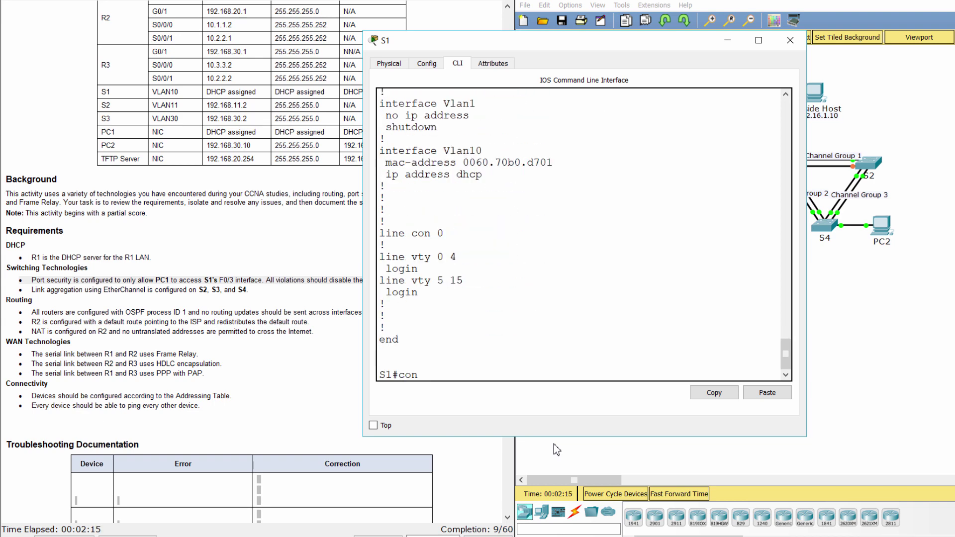
text(f t)
key(Return)
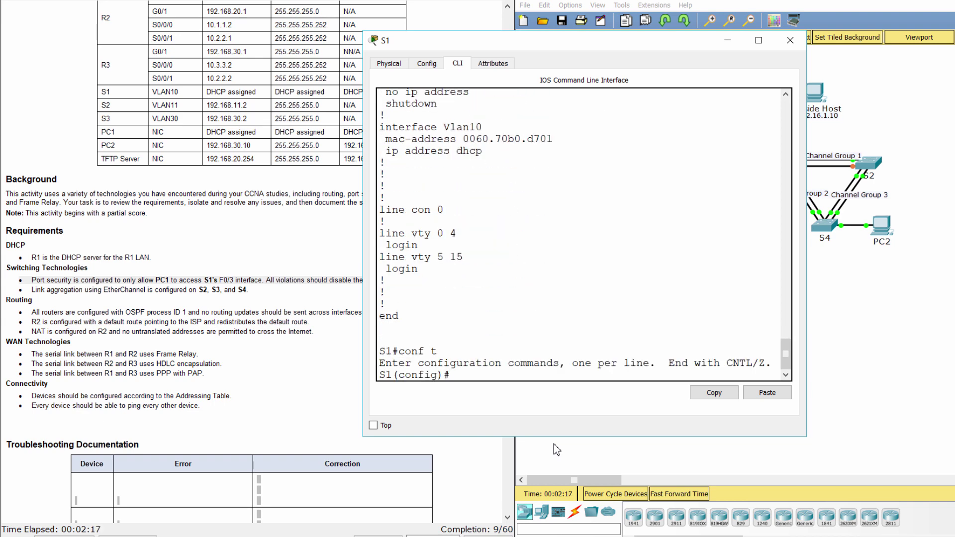
text(int f0/3)
key(Return)
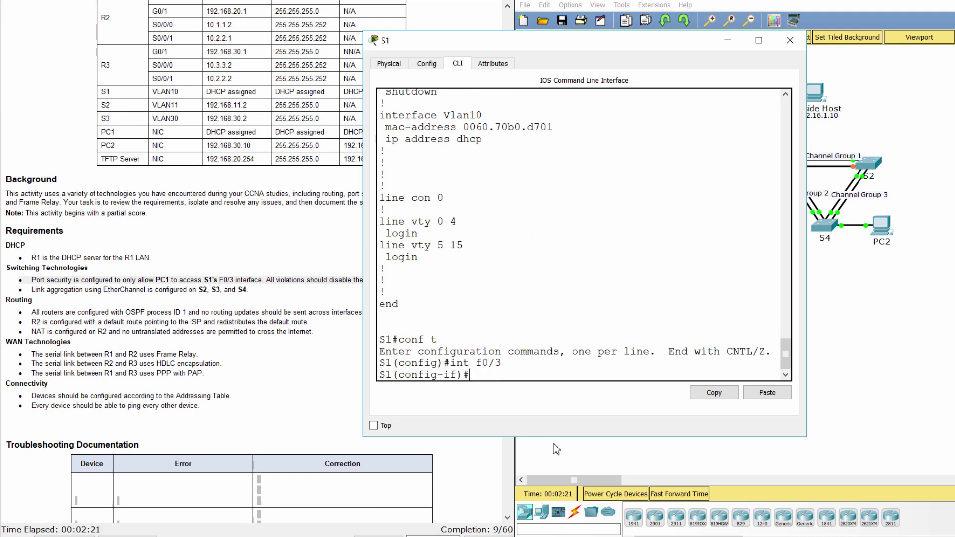
text(switchport port)
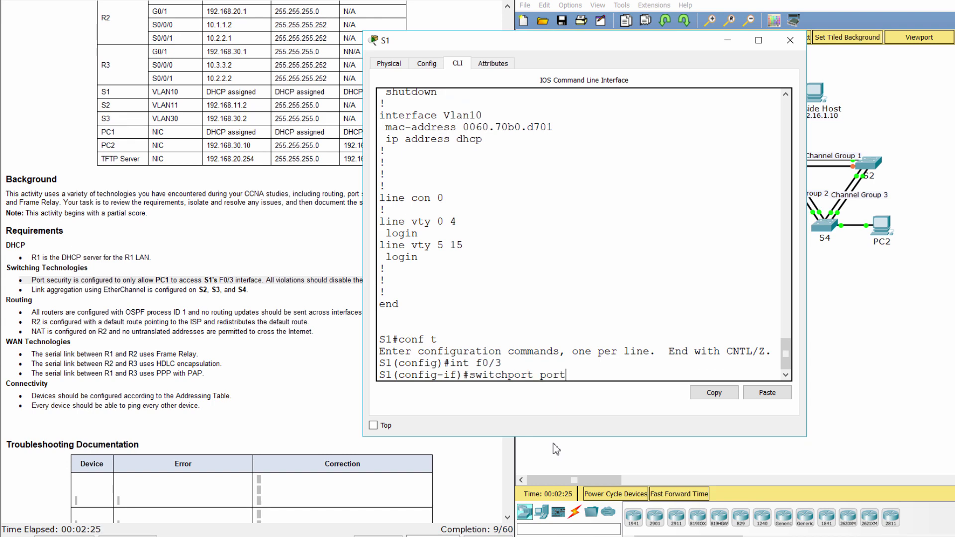
text(-security)
key(Return)
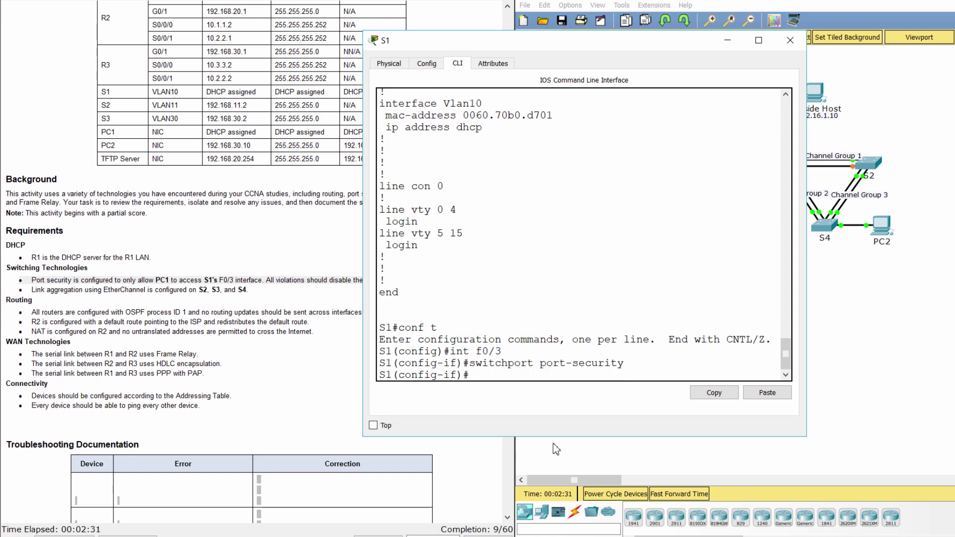
Configure sticky MAC address learning and a port security maximum of 1 on S1's F0/3 interface
text(switchport port)
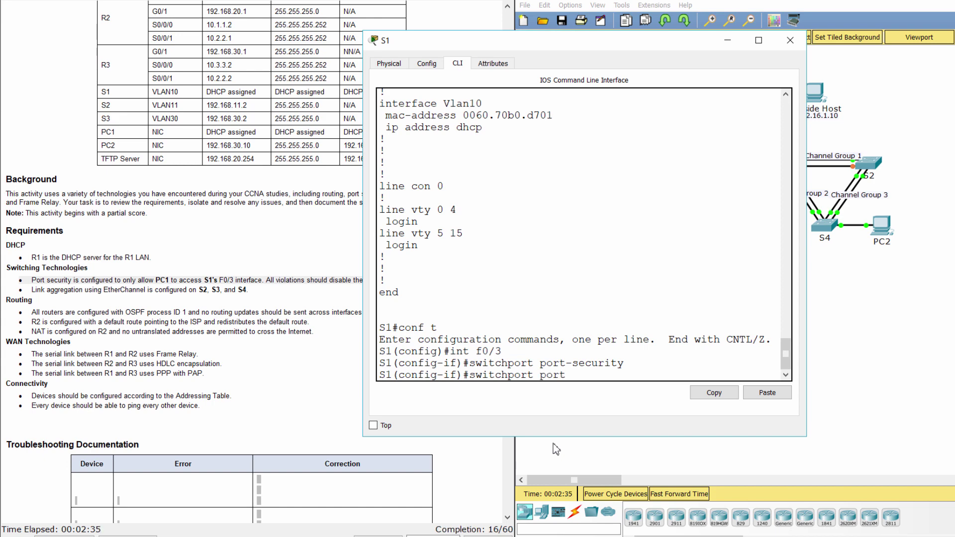
text(-security mac-add)
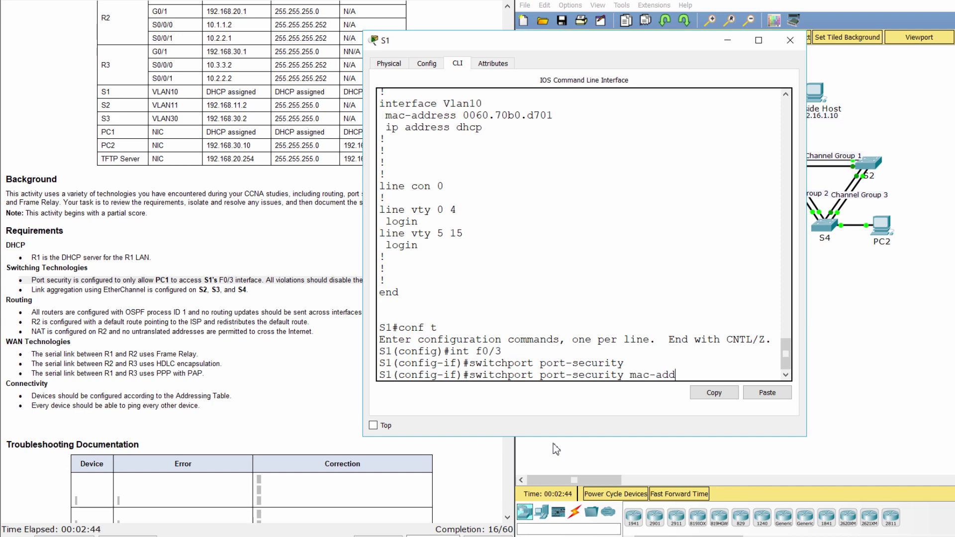
text(ress sticky)
key(Return)
text(s)
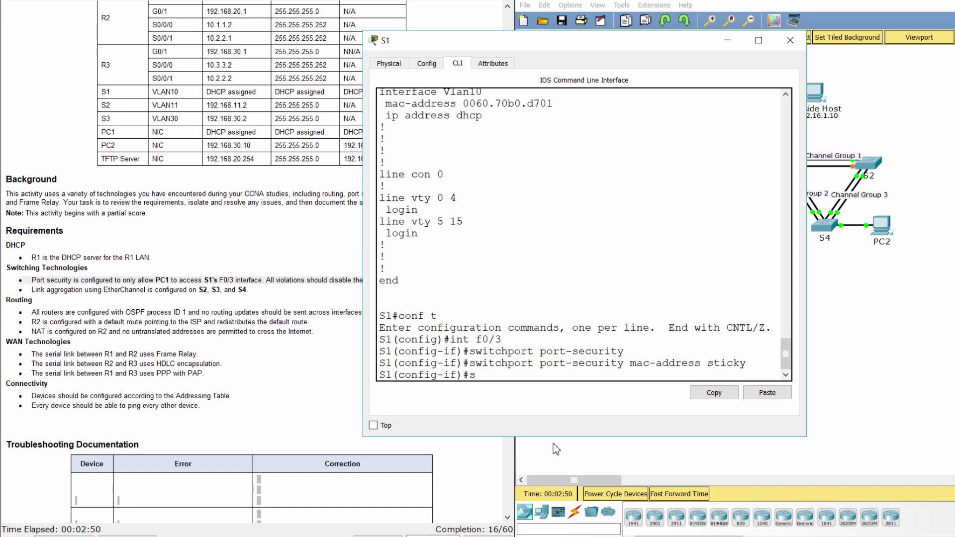
text(witchport port-secu)
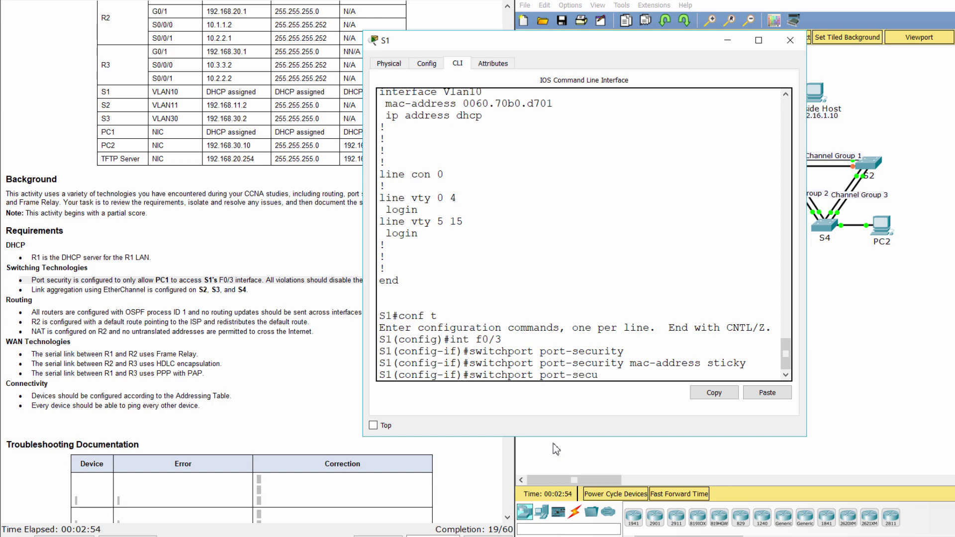
text(rity maximum 1)
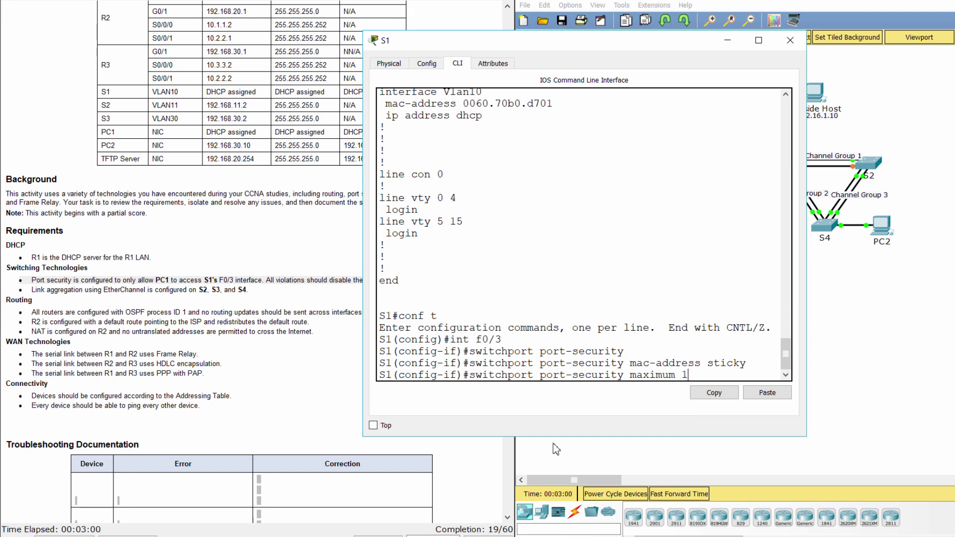
key(Return)
Set the port security violation mode to shutdown on S1's F0/3 interface
text(swit)
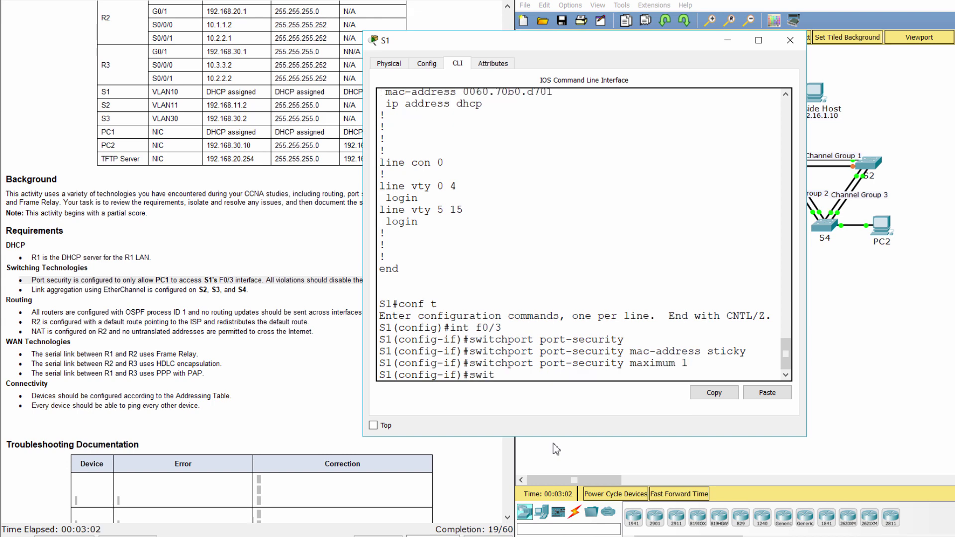
text(chport port-securit)
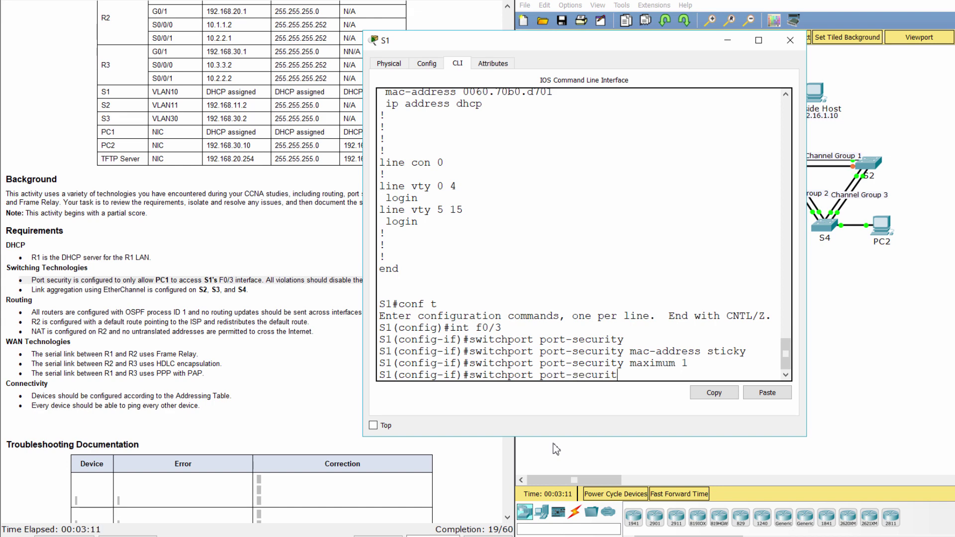
text(y violation shutdown)
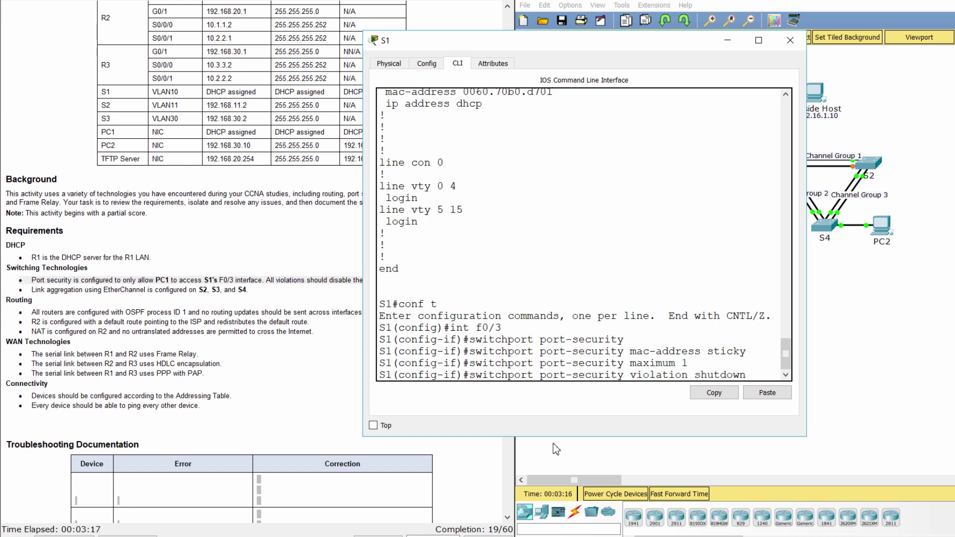
key(Return)
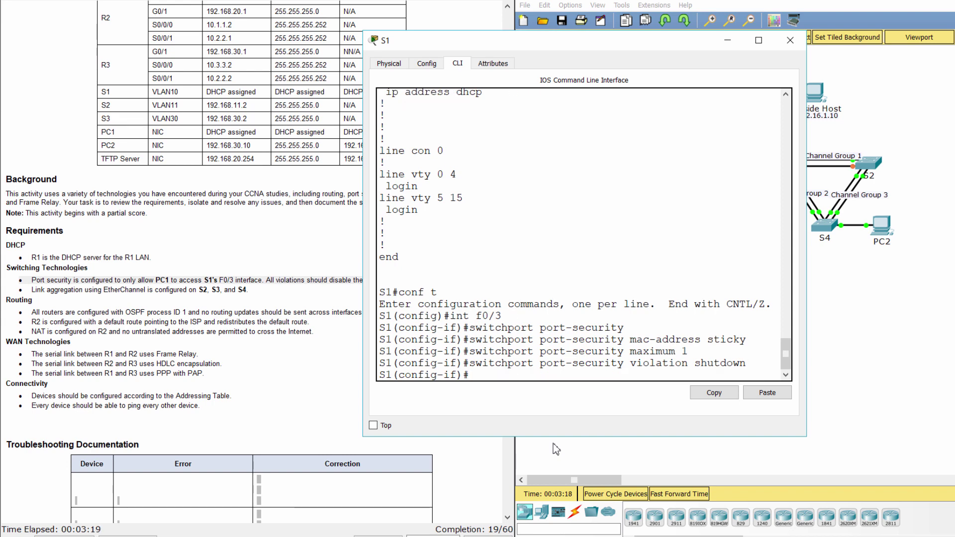
Read the EtherChannel requirement for S2, S3 and S4, and open switch S2's command line
click(36, 300)
drag(5, 292, 268, 292)
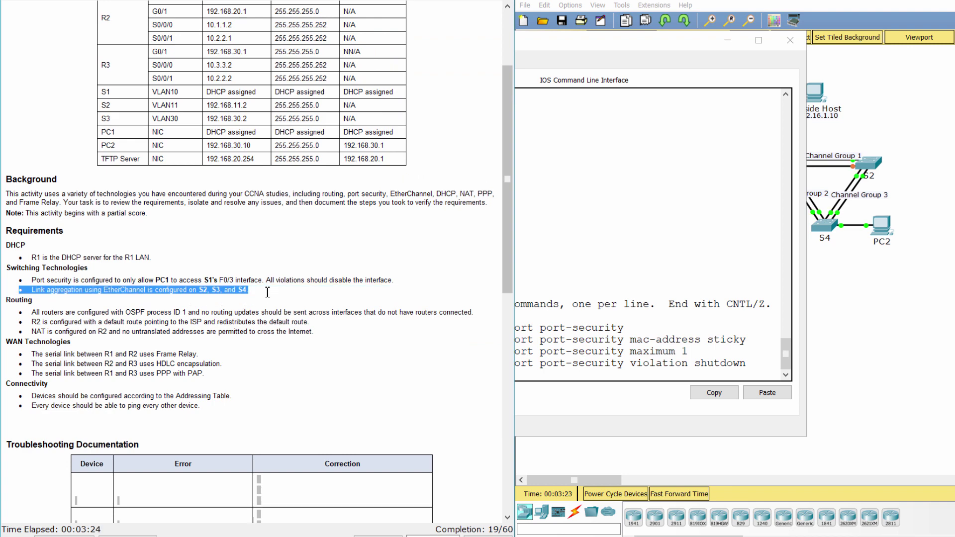
click(897, 320)
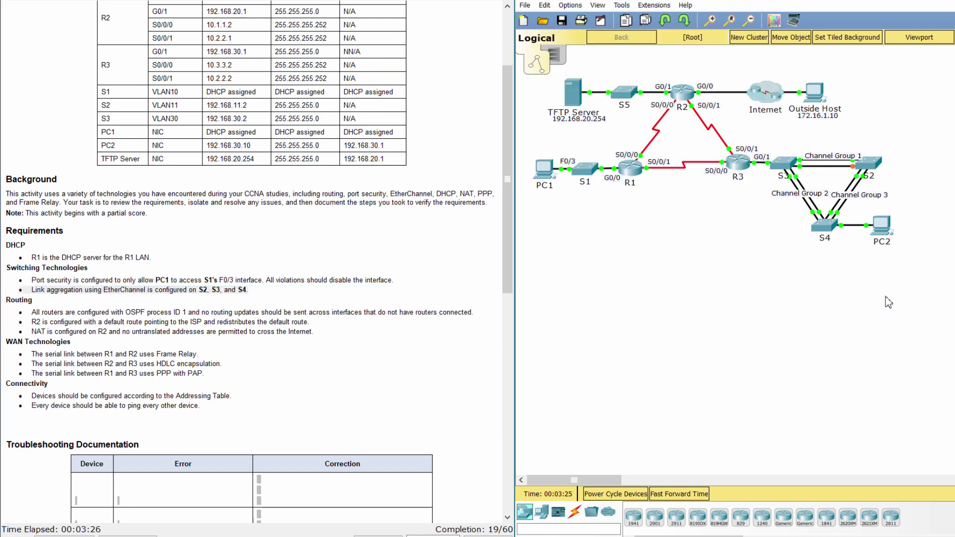
click(872, 159)
drag(496, 91, 487, 44)
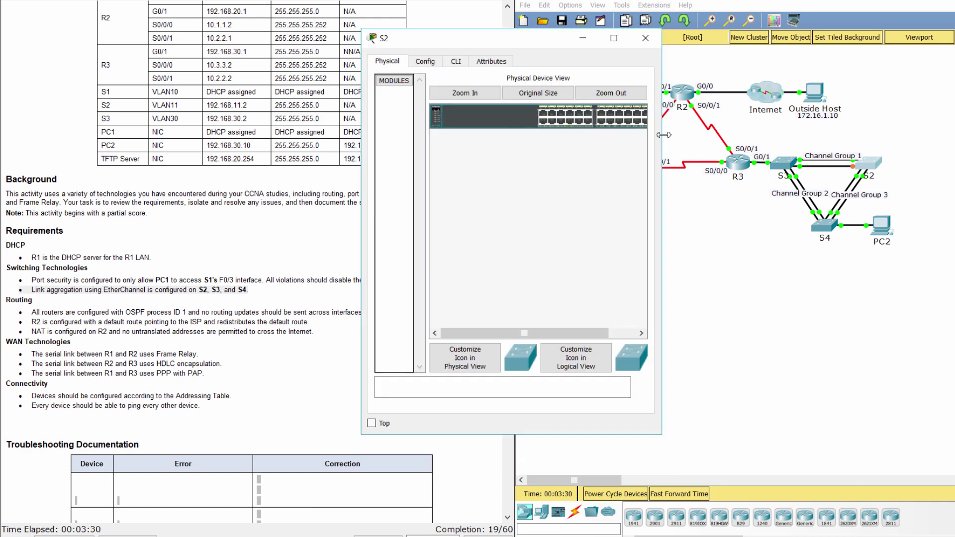
drag(670, 134, 809, 135)
click(456, 61)
key(Return)
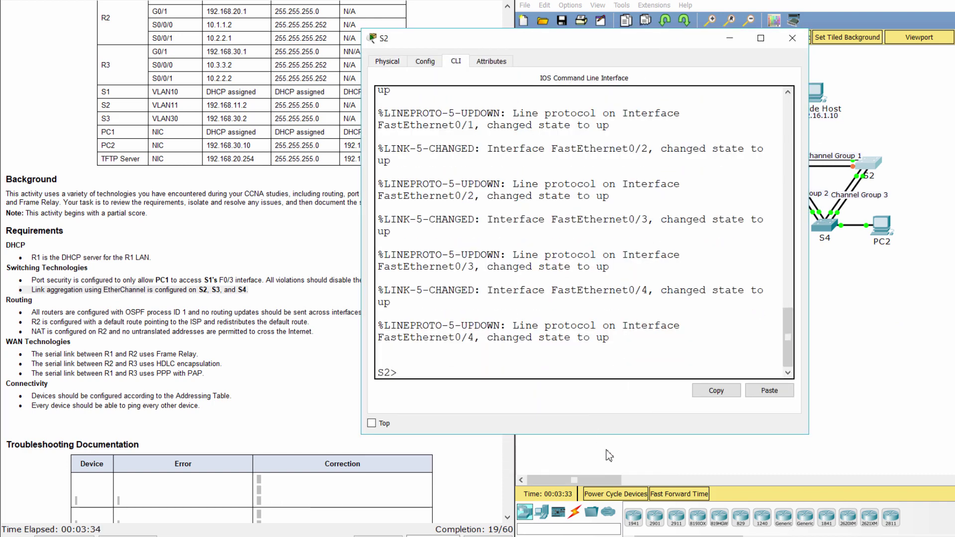
Enter privileged mode on S2 and display its complete running configuration with show run
text(ena)
key(Return)
text(show run)
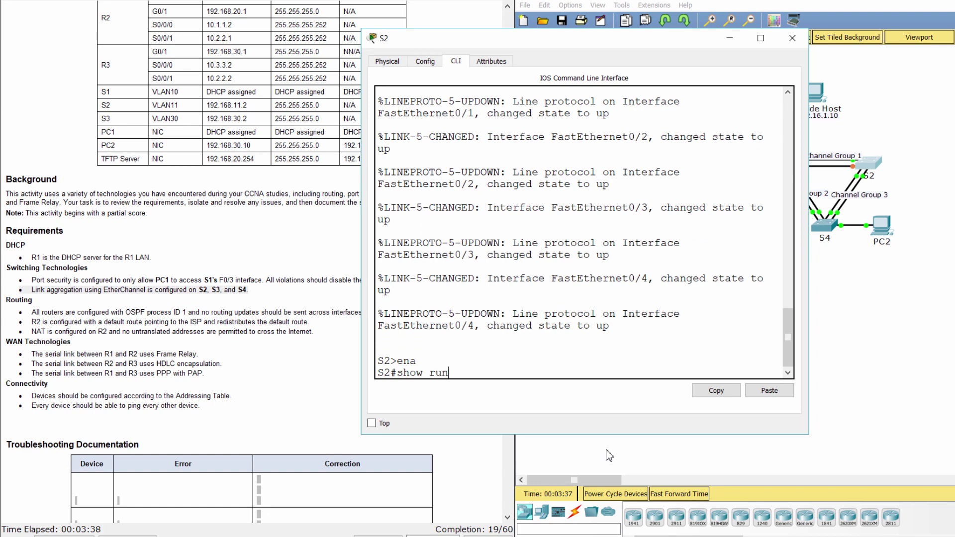
key(Return)
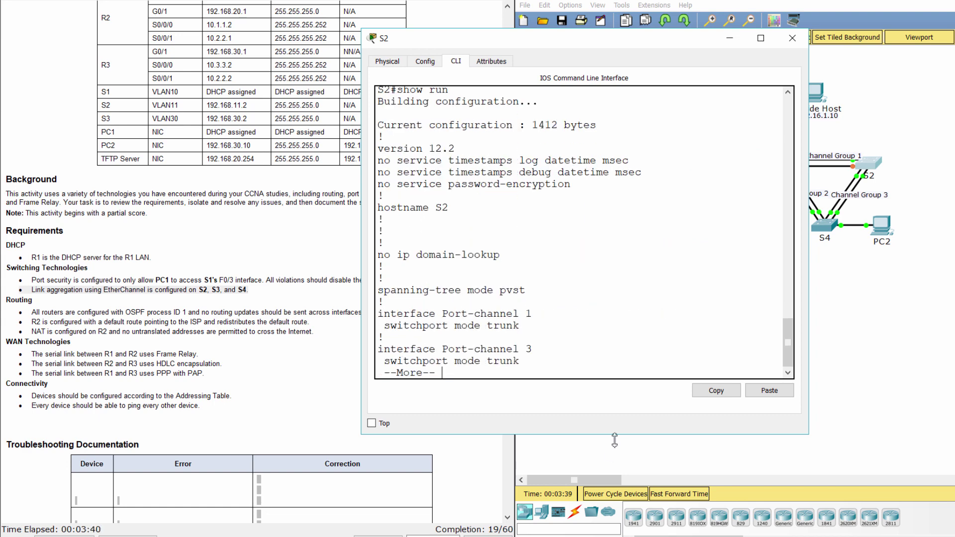
key(space)
key(space)
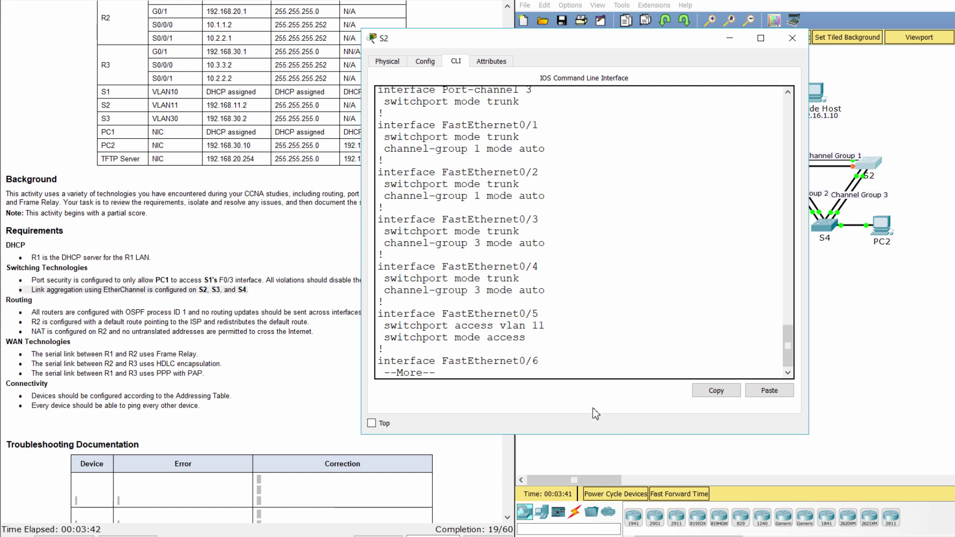
key(space)
key(space)
Examine the Port-channel 1 and Port-channel 3 settings in S2's running configuration
scroll(533, 322, up, 12)
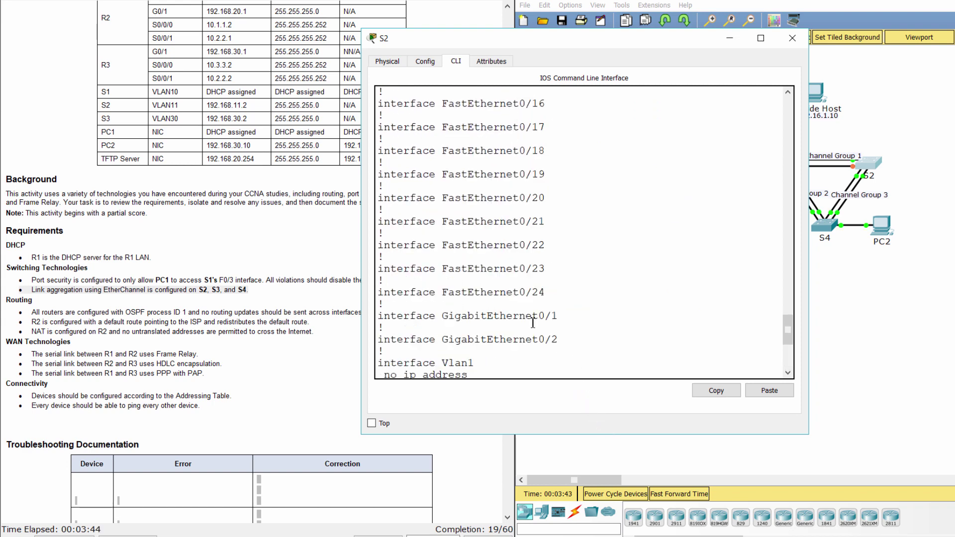
scroll(533, 322, up, 10)
scroll(528, 305, down, 1)
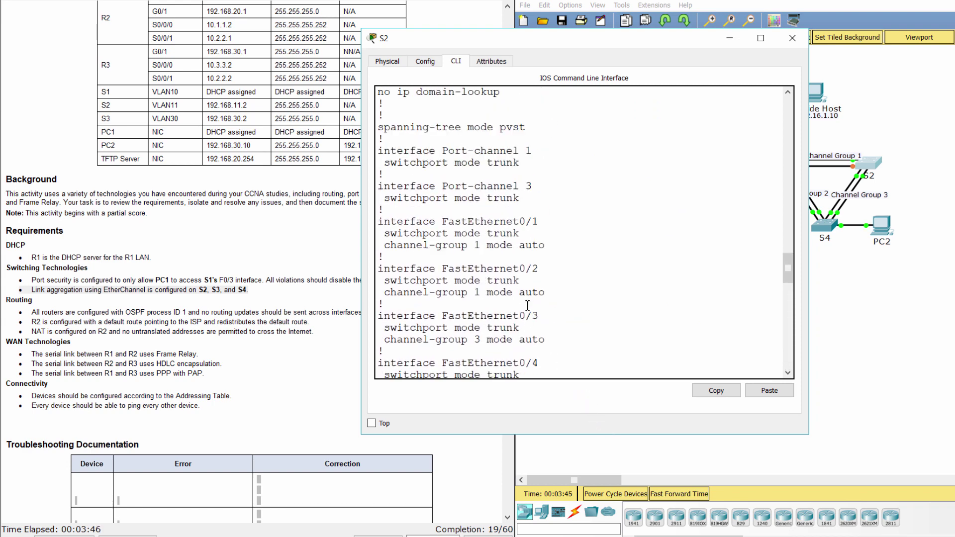
drag(378, 150, 479, 209)
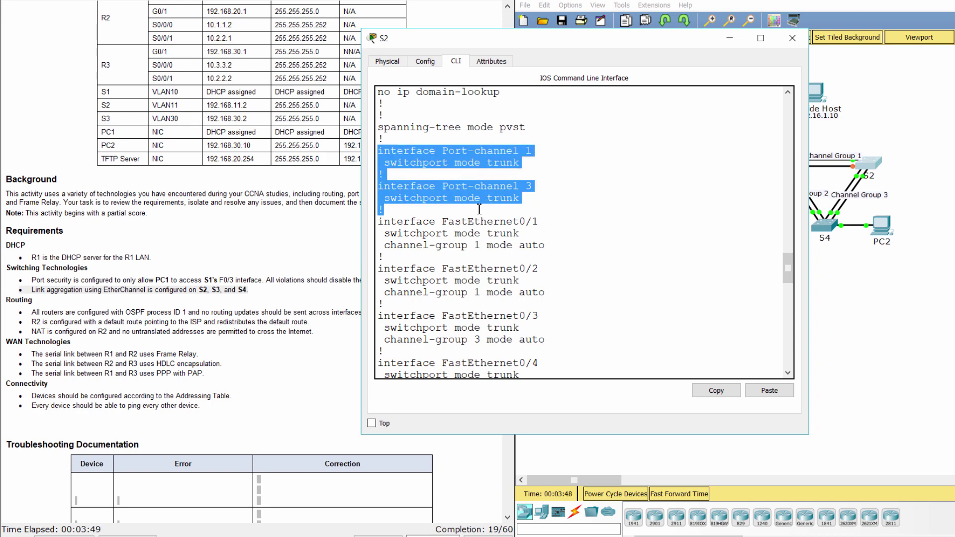
click(582, 218)
Compare S2's FastEthernet0/1 and FastEthernet0/2 channel-group settings with the Channel Group 1 links in the topology
scroll(582, 218, down, 1)
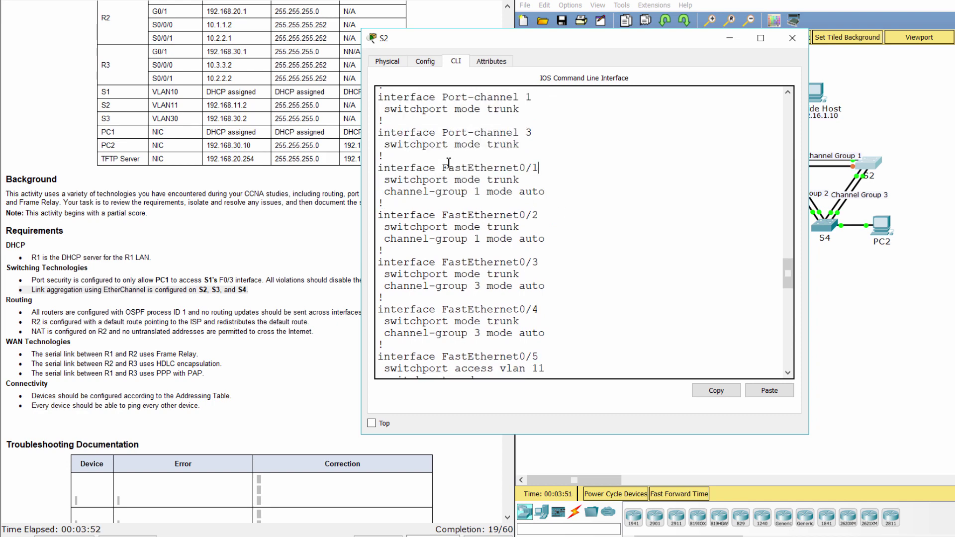
drag(379, 164, 556, 249)
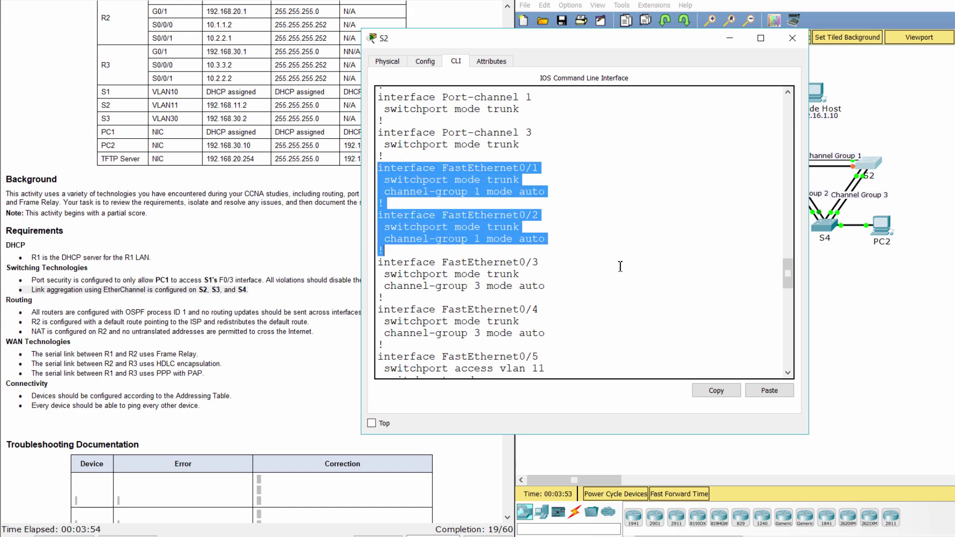
click(851, 277)
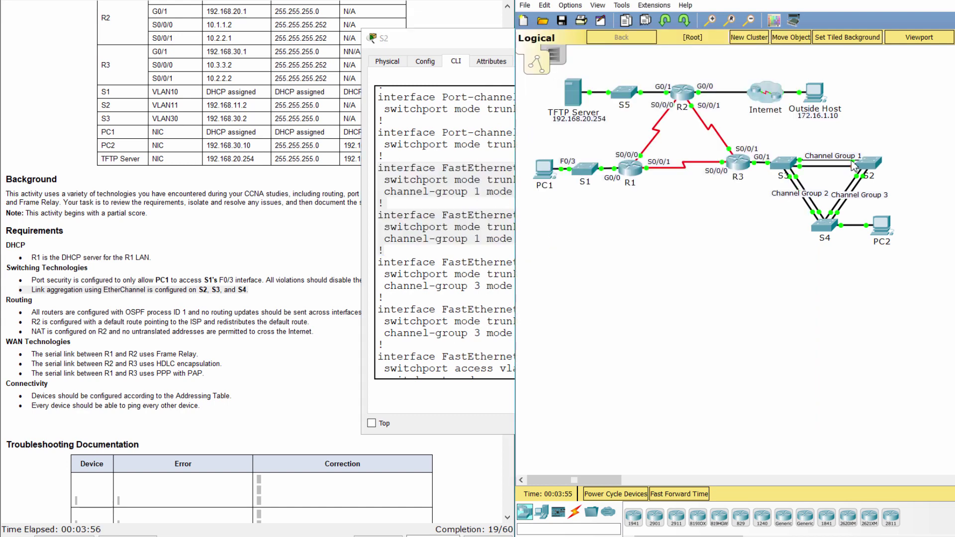
mouse_move(852, 167)
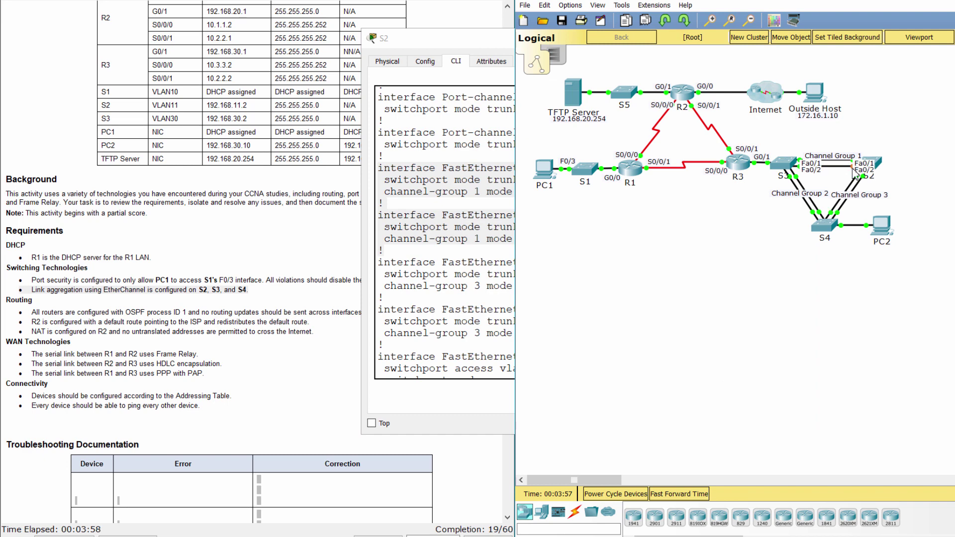
click(440, 271)
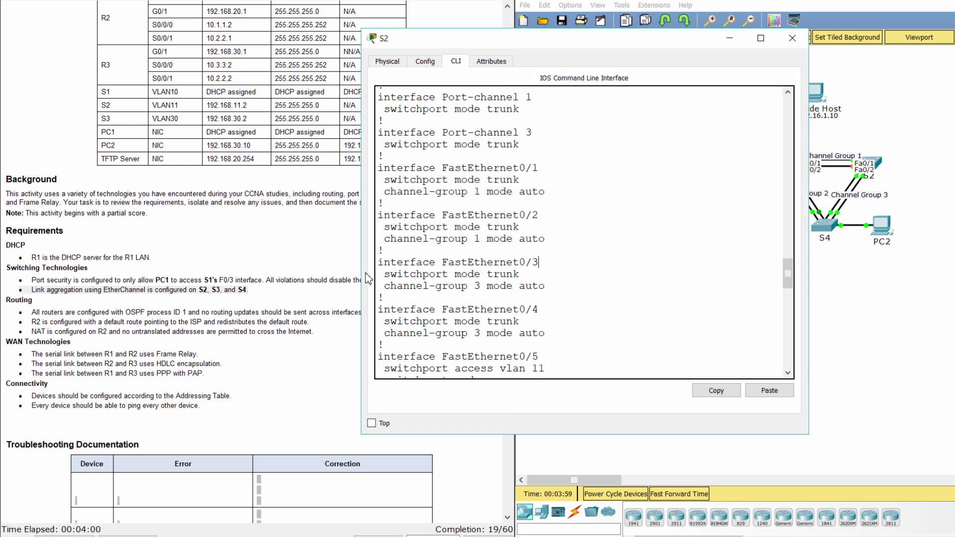
Compare S2's FastEthernet0/3 and FastEthernet0/4 channel-group settings with the Channel Group 3 links to S4 in the topology
drag(378, 263, 571, 343)
click(836, 313)
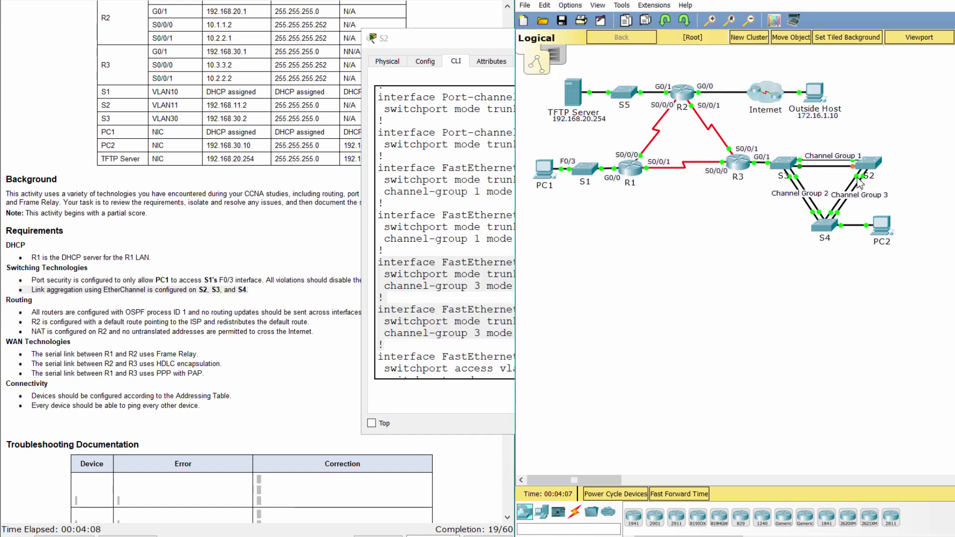
click(868, 163)
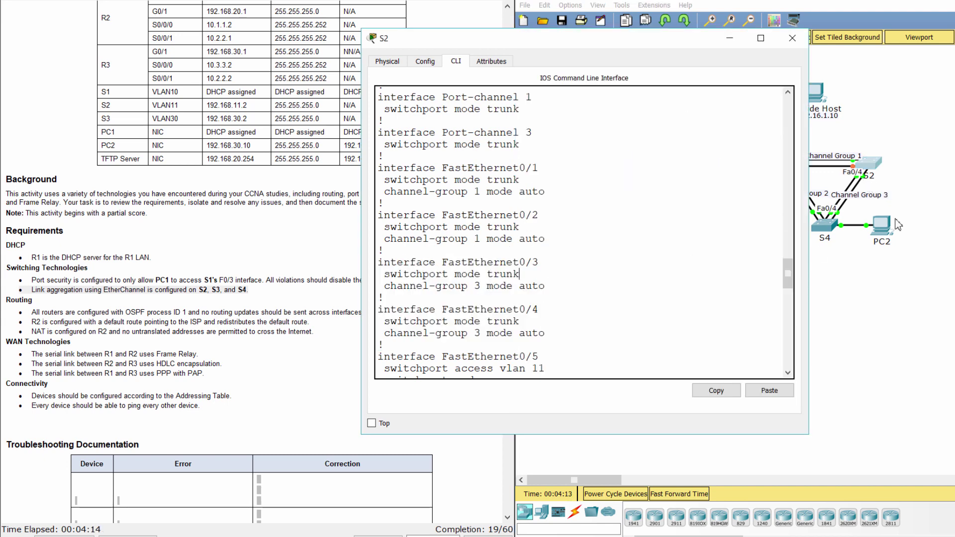
click(921, 183)
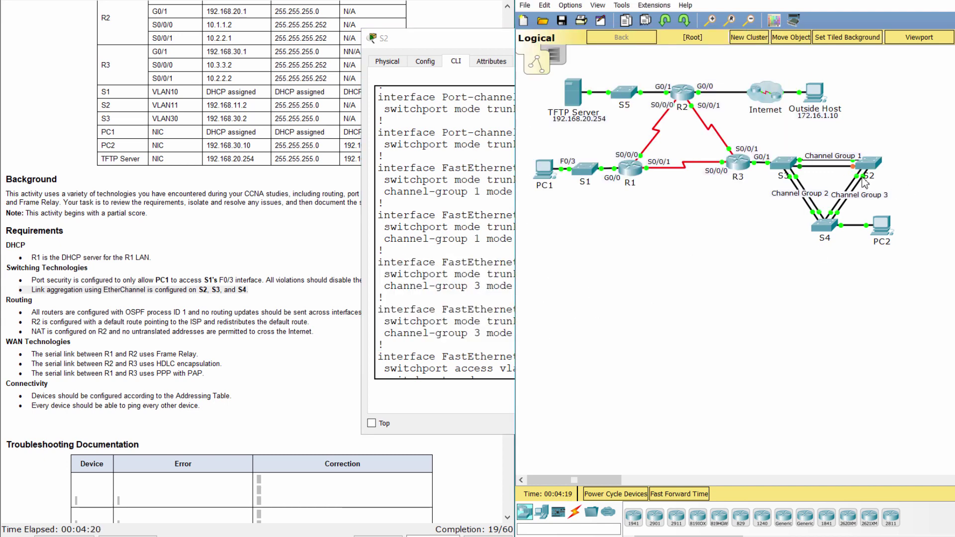
click(865, 169)
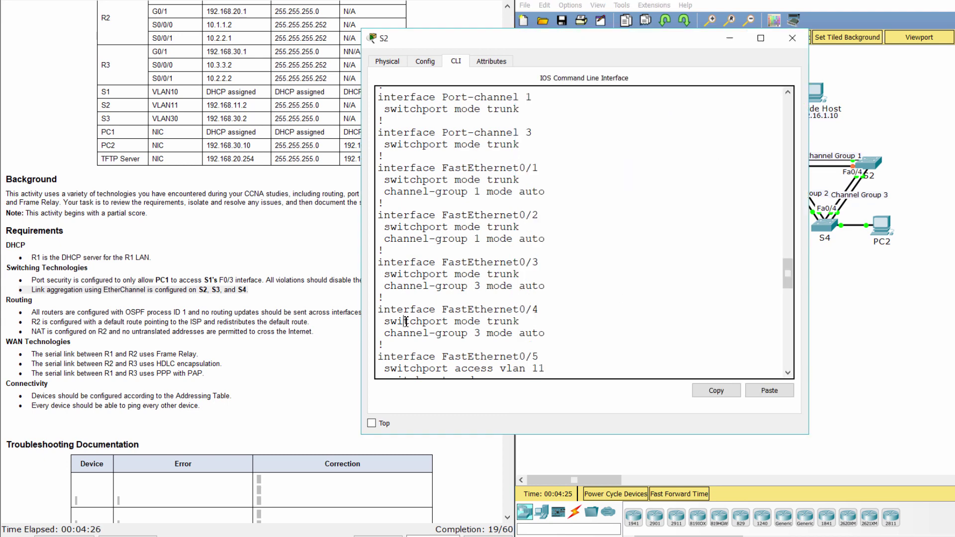
Review the rest of S2's running configuration, including the remaining interfaces, Vlan1, and the port-channel and channel-group entries
scroll(450, 343, down, 6)
scroll(450, 344, down, 10)
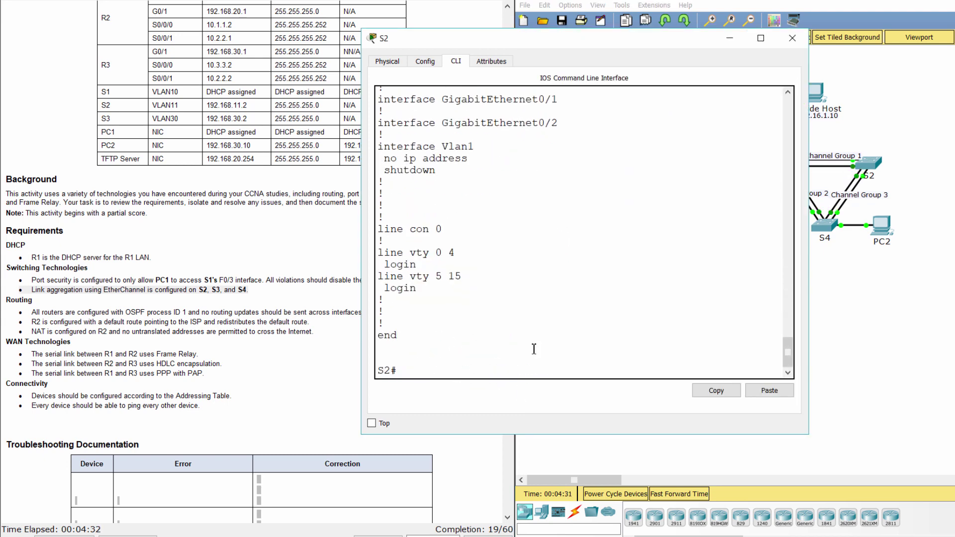
scroll(534, 348, up, 2)
click(854, 334)
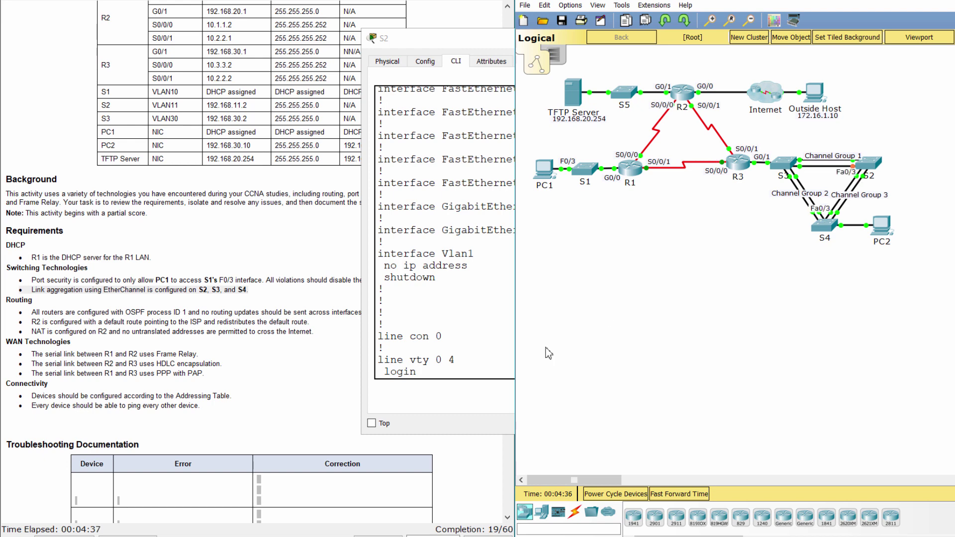
click(494, 370)
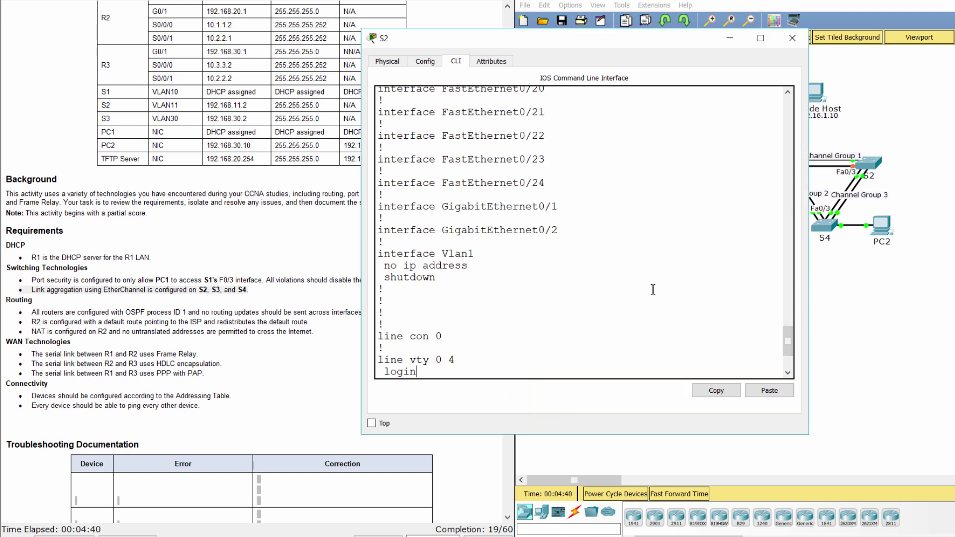
scroll(653, 290, up, 15)
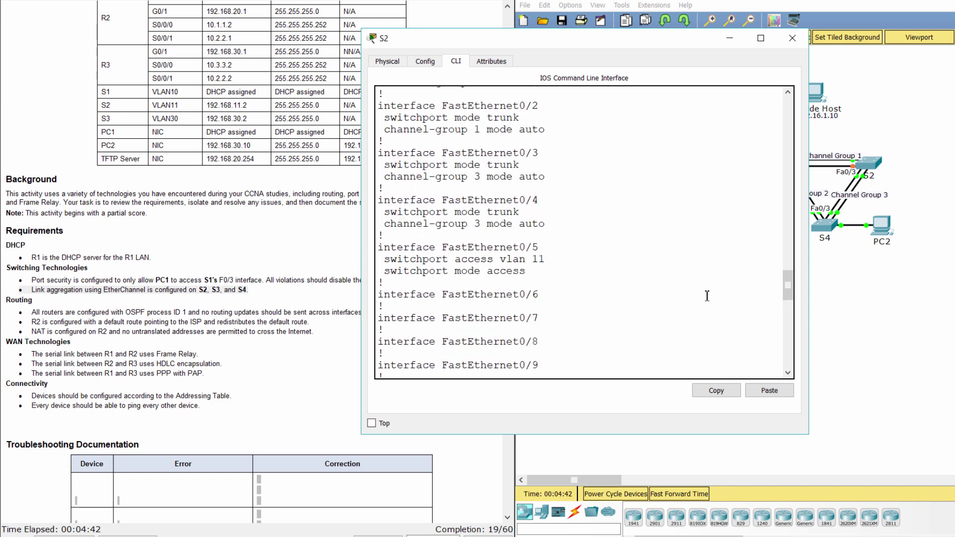
scroll(580, 292, up, 6)
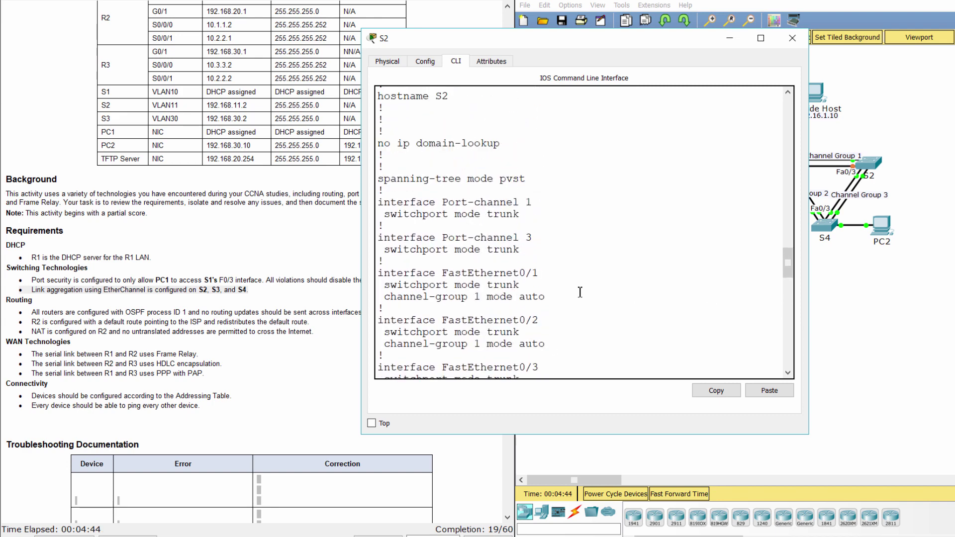
scroll(580, 292, down, 3)
scroll(580, 292, up, 2)
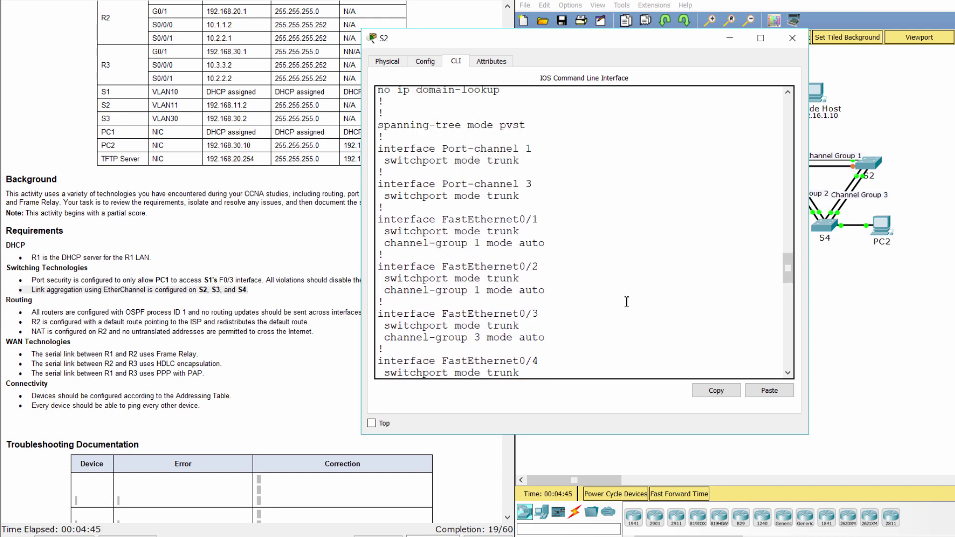
Open S3's command line, enter privileged mode and display its running configuration with show run
click(867, 332)
click(793, 166)
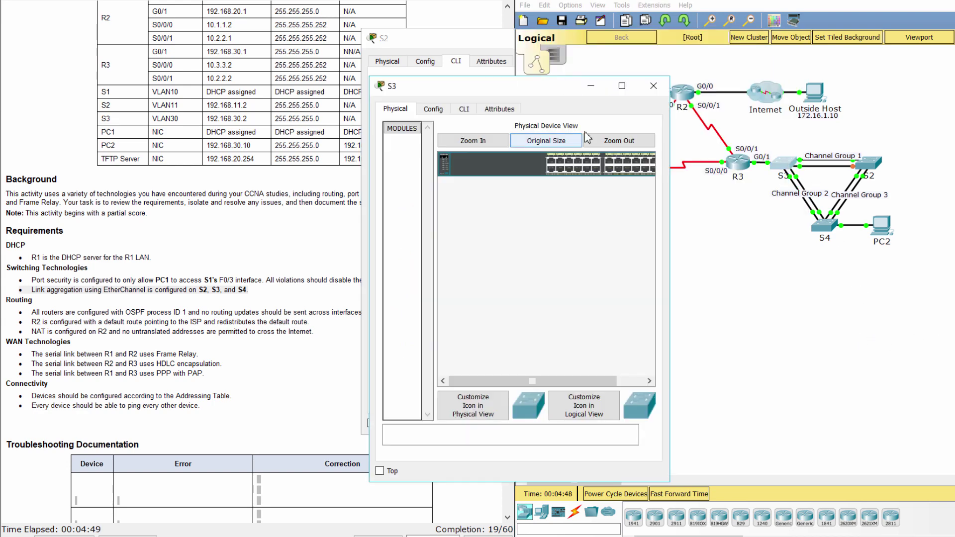
drag(479, 89, 472, 41)
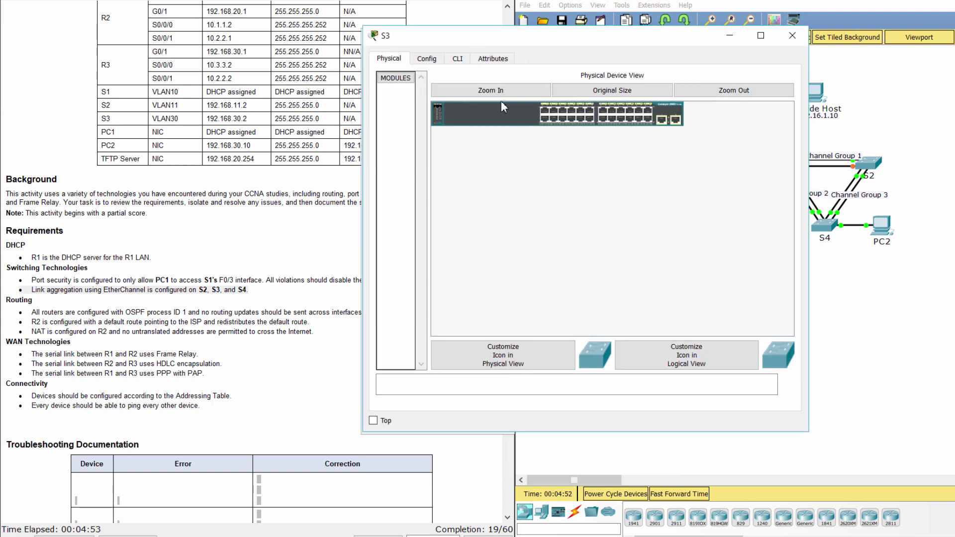
click(458, 58)
text(ena)
key(Return)
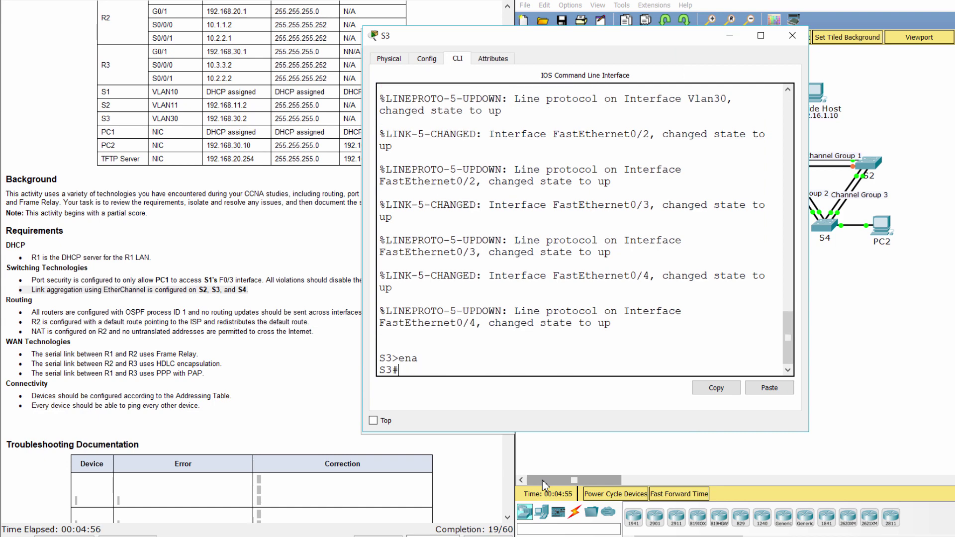
text(show run)
key(Return)
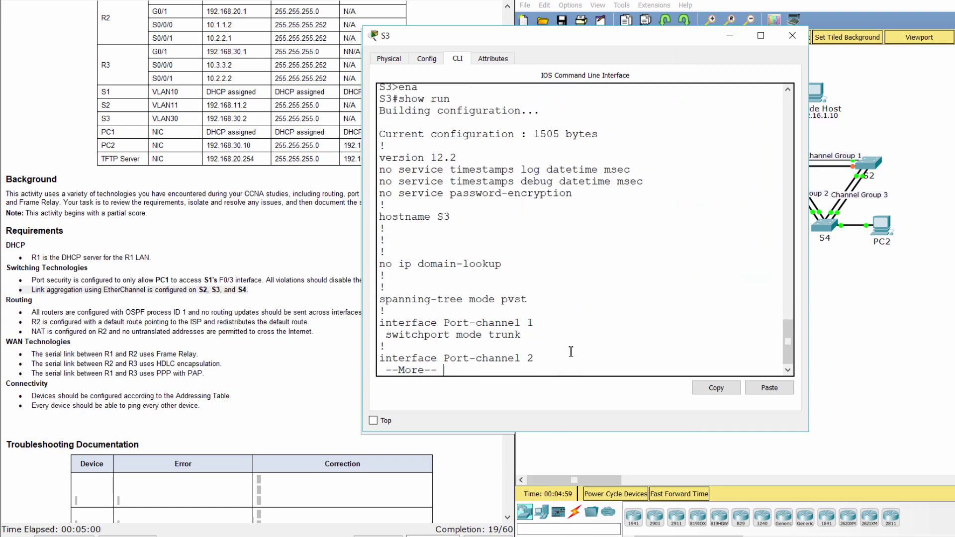
key(space)
key(space)
key(space)
Examine the Port-channel 1 and Port-channel 2 settings in S3's running configuration
scroll(547, 343, up, 10)
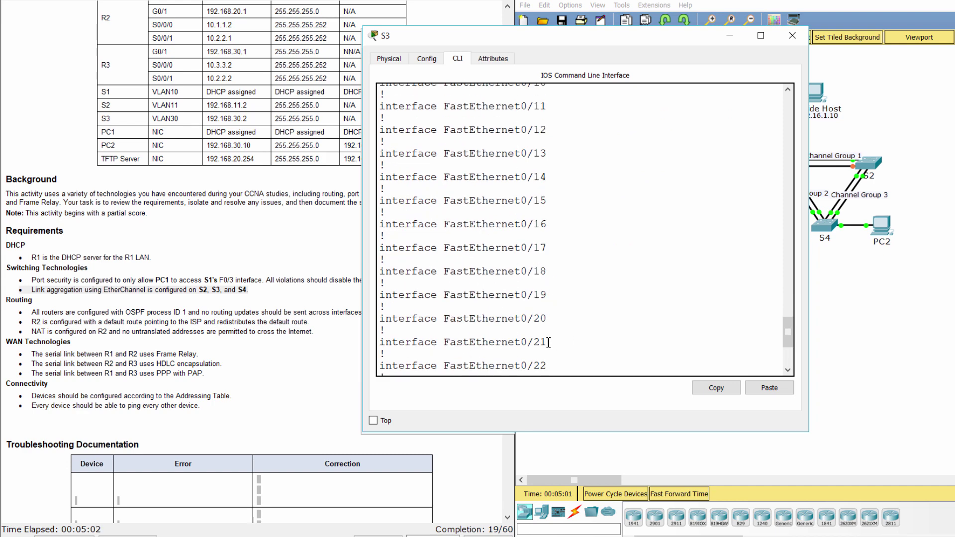
scroll(547, 343, up, 8)
scroll(544, 347, down, 2)
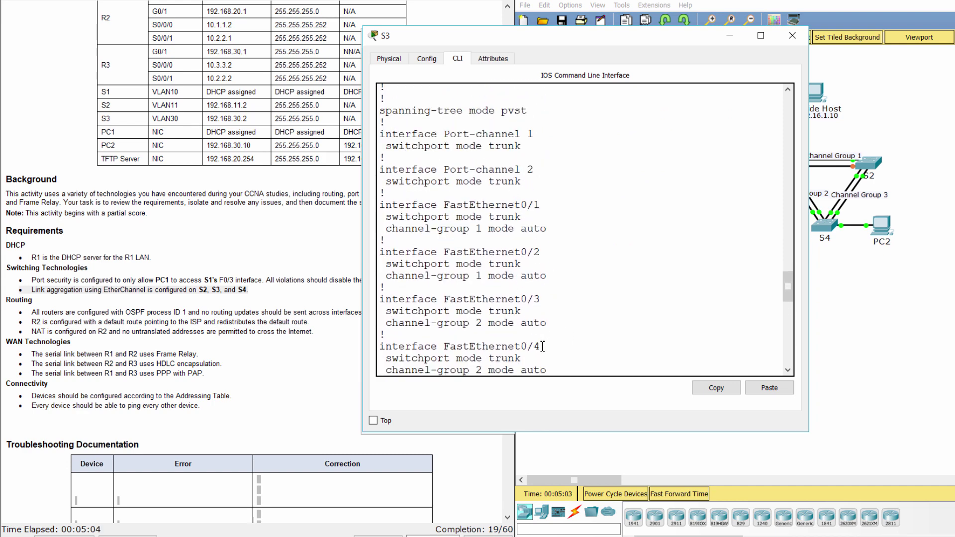
drag(381, 133, 550, 193)
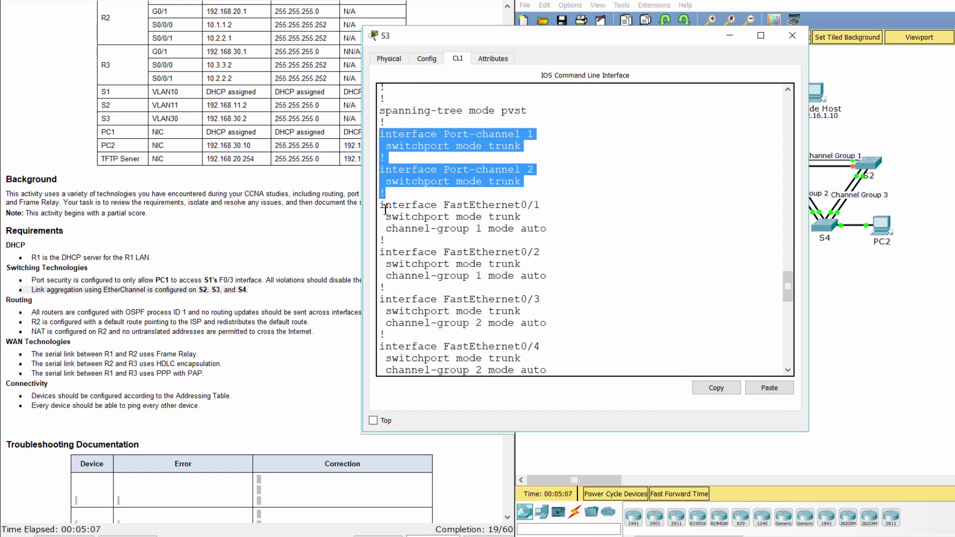
Compare S3's FastEthernet0/1 and FastEthernet0/2 channel-group settings with the Channel Group 1 links to S2 in the topology
drag(381, 205, 567, 278)
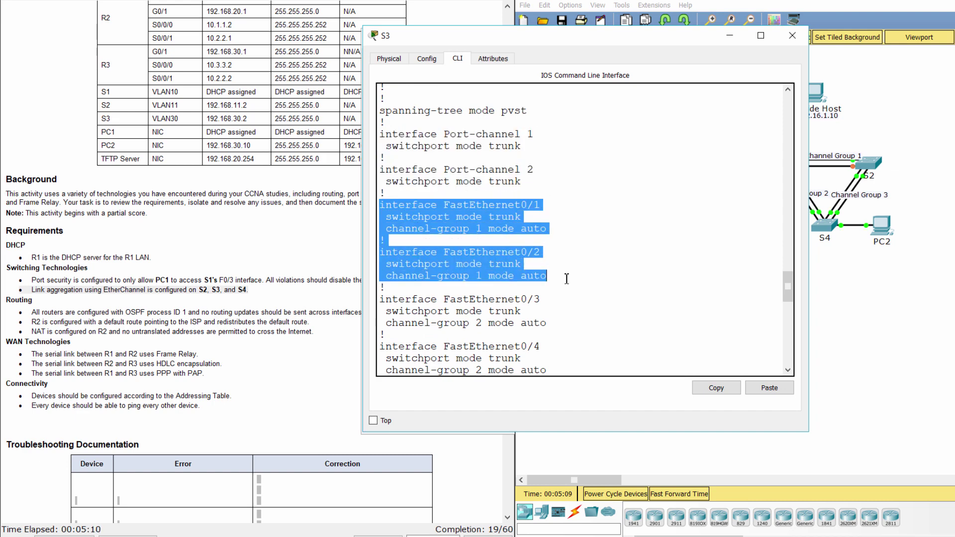
click(872, 331)
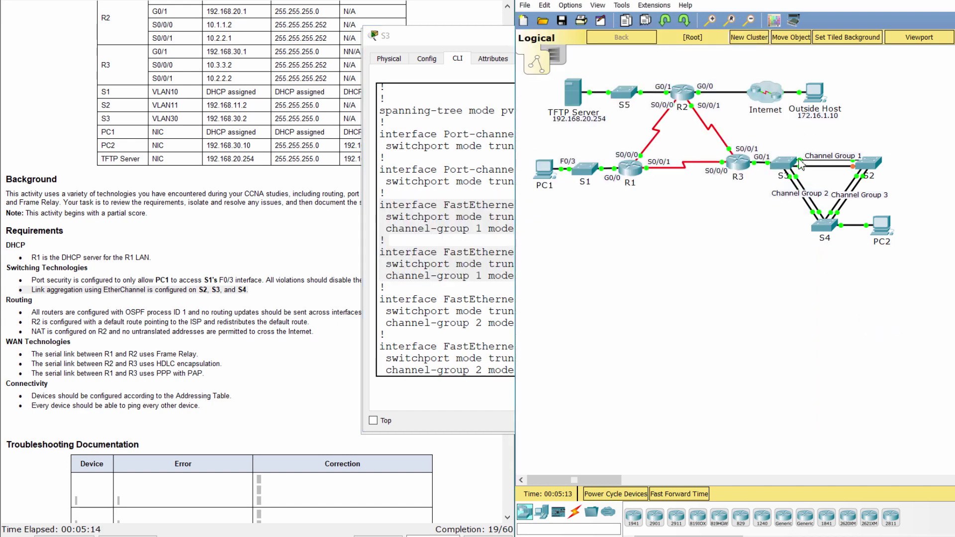
mouse_move(800, 167)
click(476, 261)
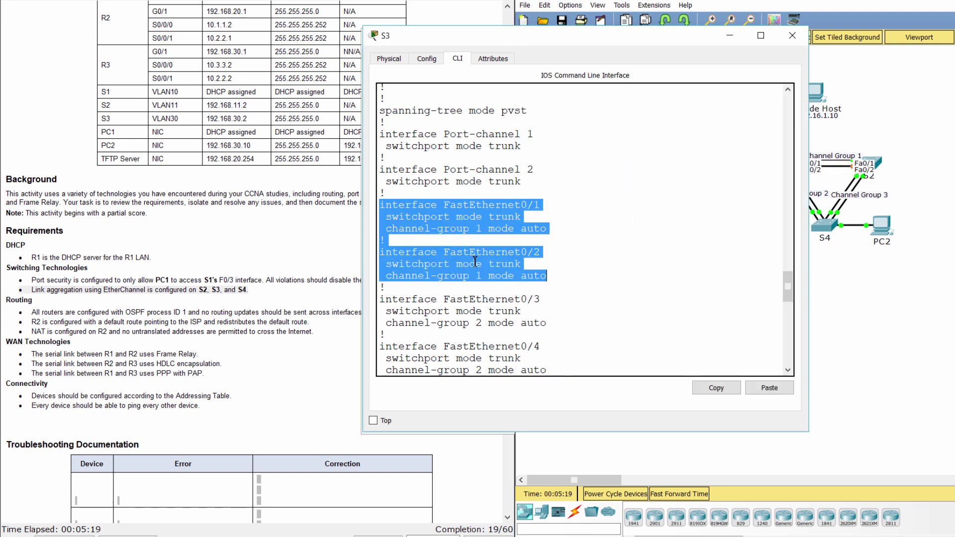
Compare S3's FastEthernet0/3 and FastEthernet0/4 channel-group settings with the Channel Group 2 links to S4 in the topology
scroll(475, 249, down, 5)
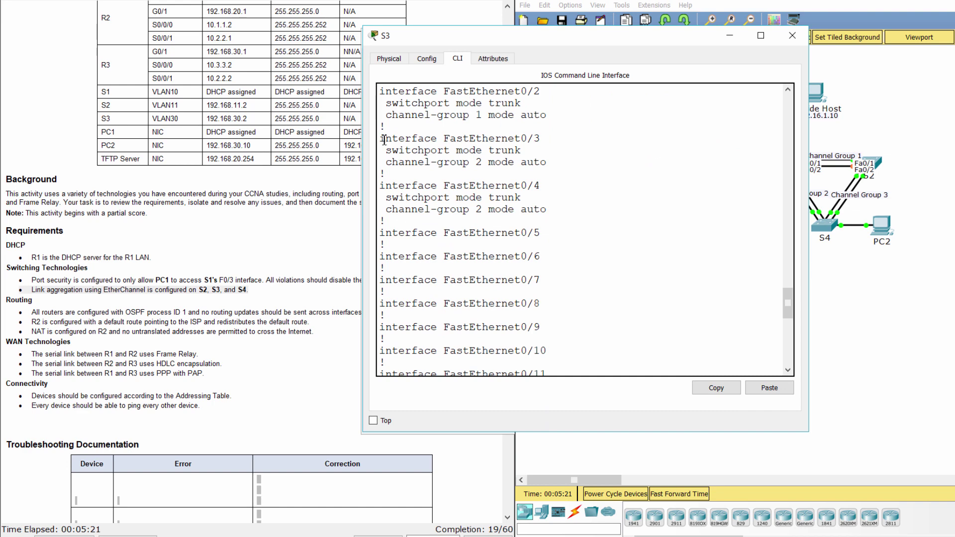
drag(380, 138, 547, 219)
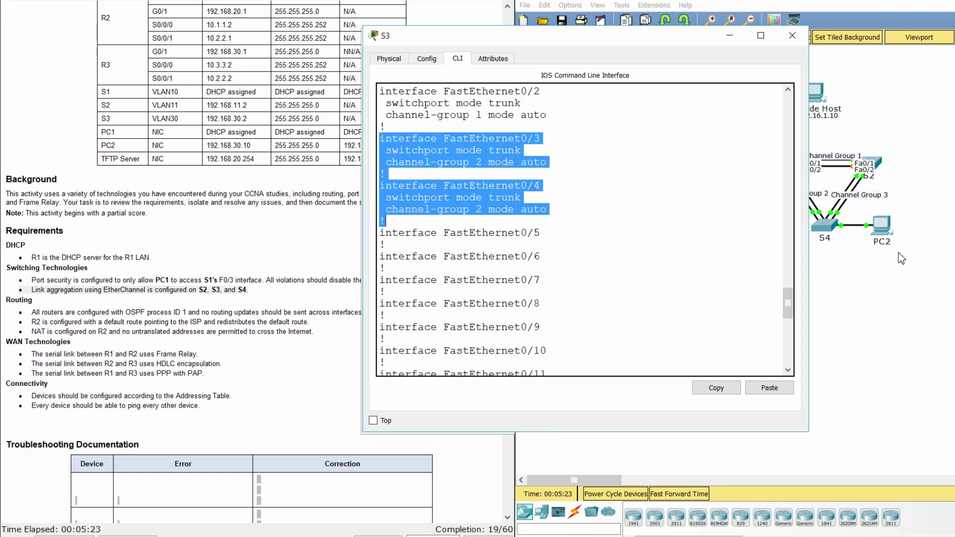
click(860, 291)
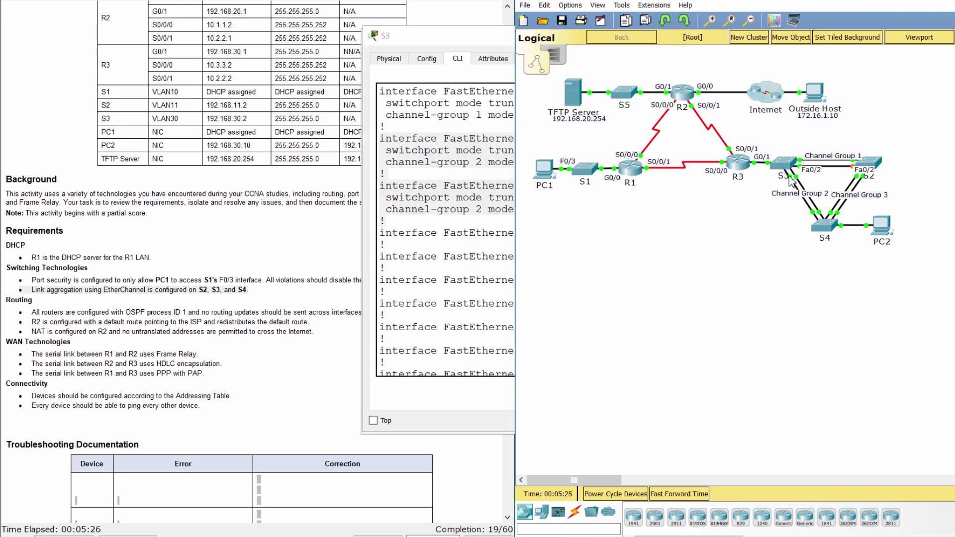
mouse_move(791, 182)
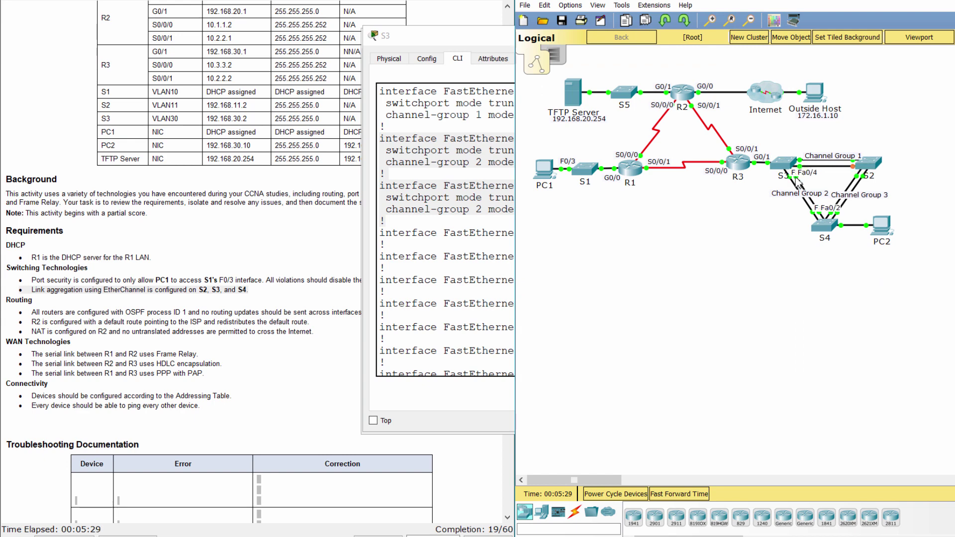
click(437, 215)
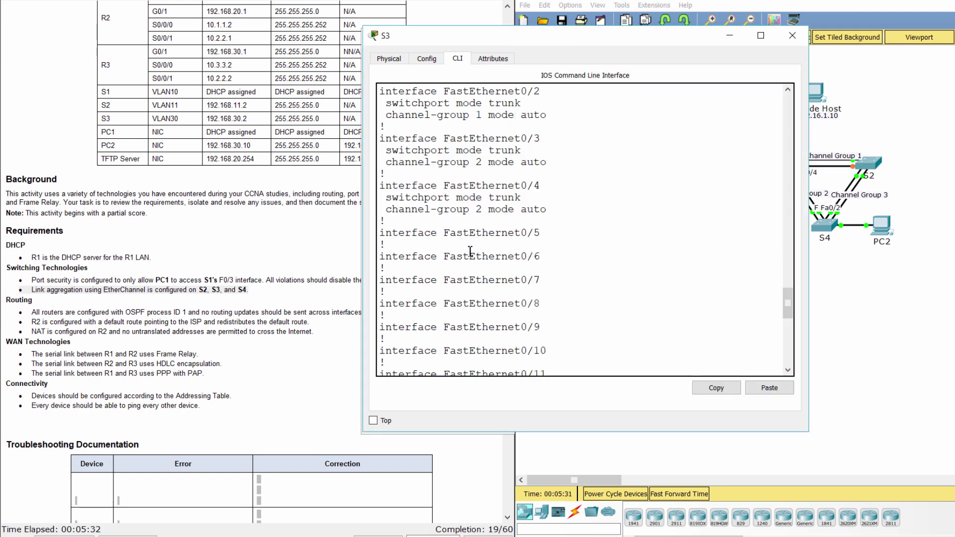
Check the switchport mode of S3's GigabitEthernet0/1 against its link to R3 in the topology
scroll(472, 251, down, 12)
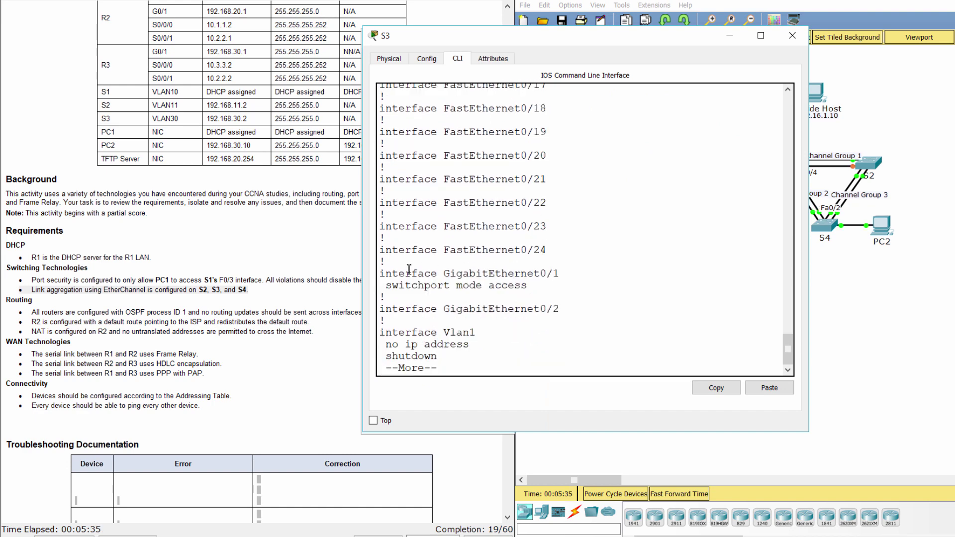
drag(382, 275, 561, 291)
click(509, 296)
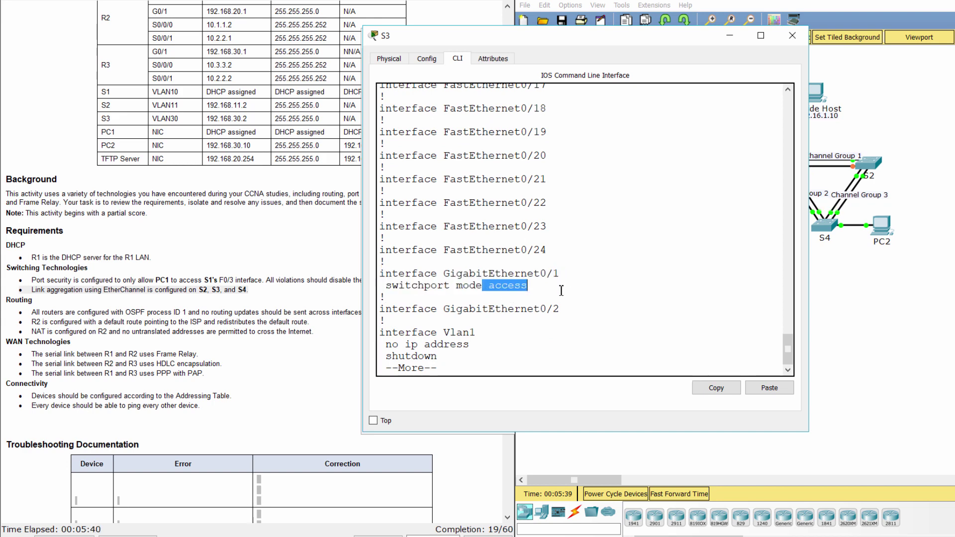
click(828, 302)
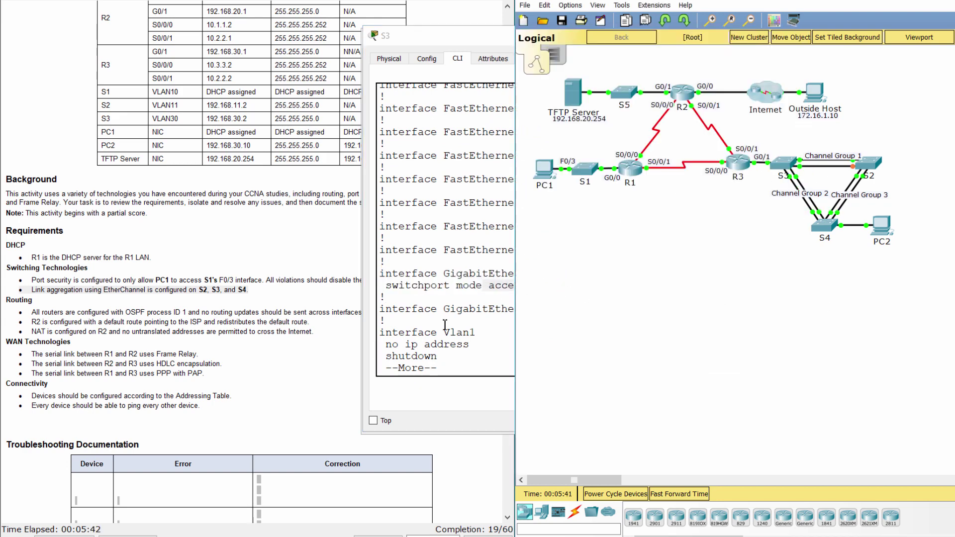
Configure S3's GigabitEthernet0/1 interface as a trunk with switchport mode trunk
click(440, 344)
key(space)
text(conf t)
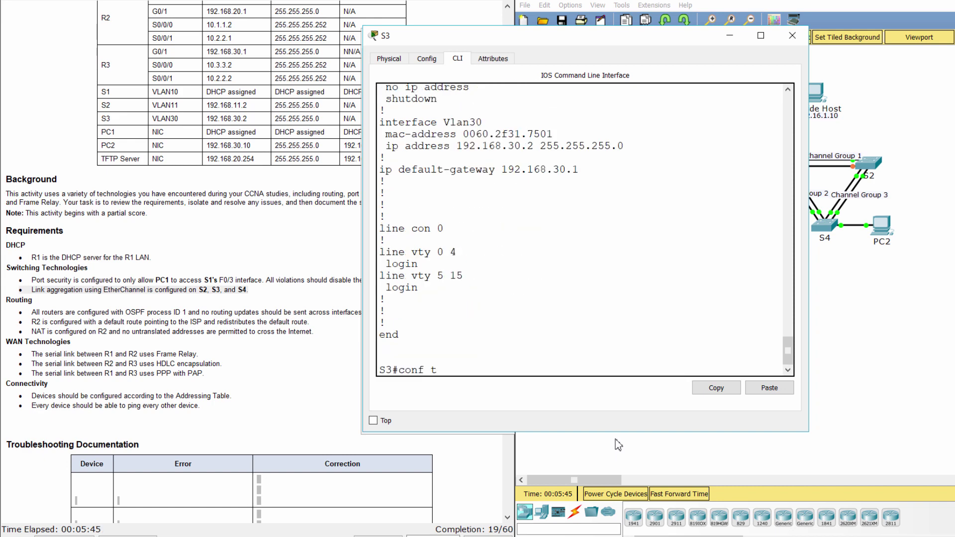
key(Return)
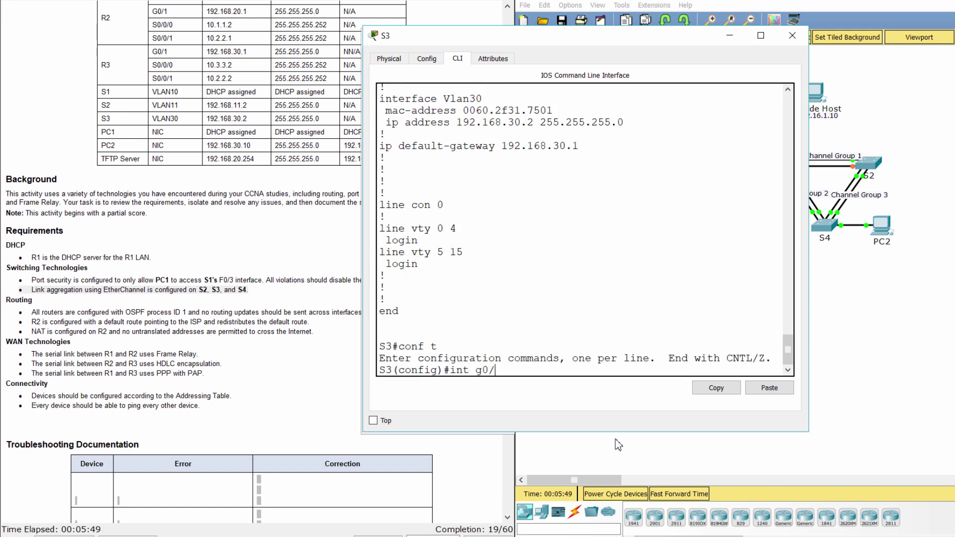
text(int g0/1)
key(Return)
text(s)
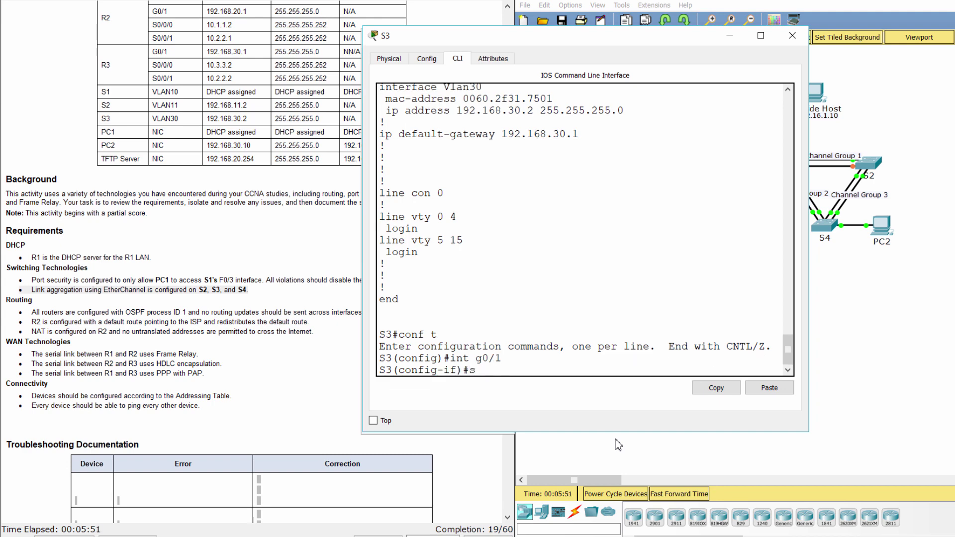
text(witchport )
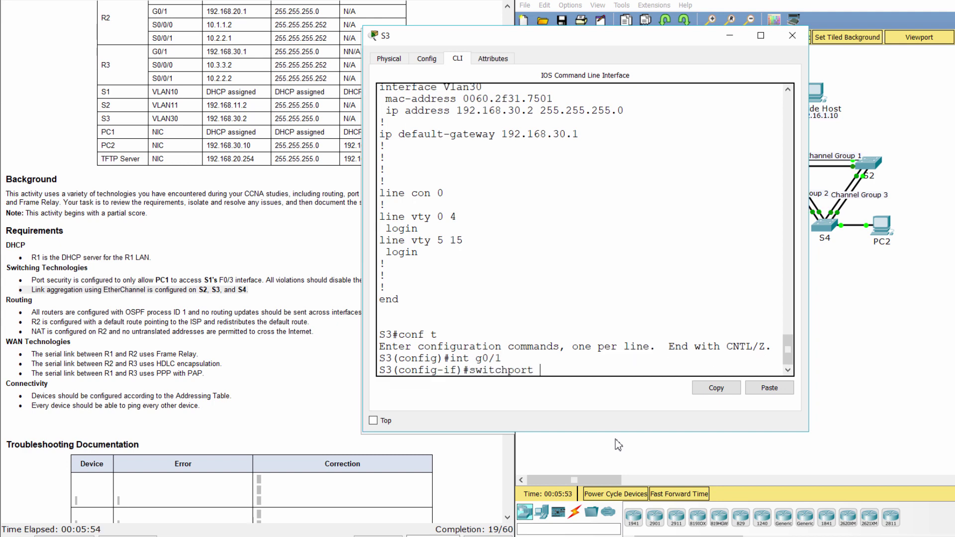
text(mode trunk)
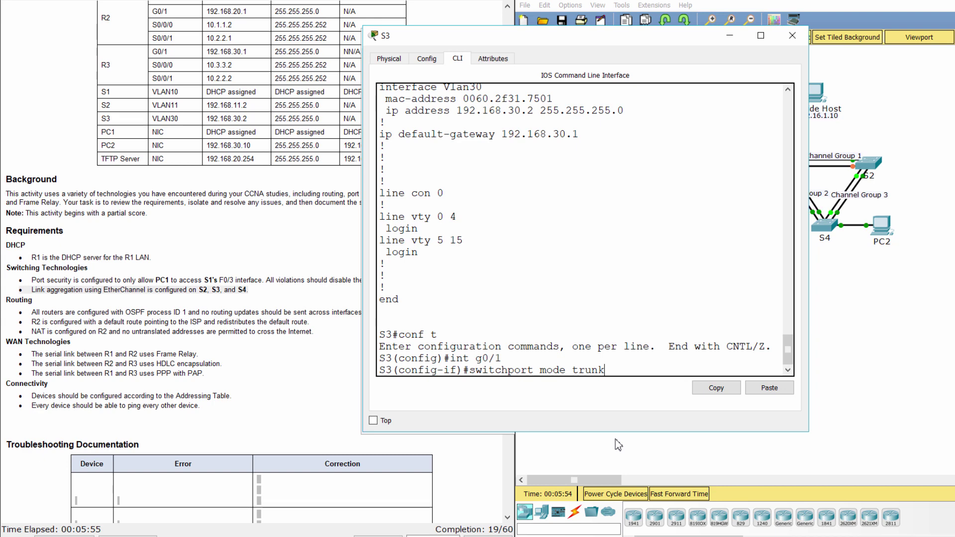
key(Return)
key(Return)
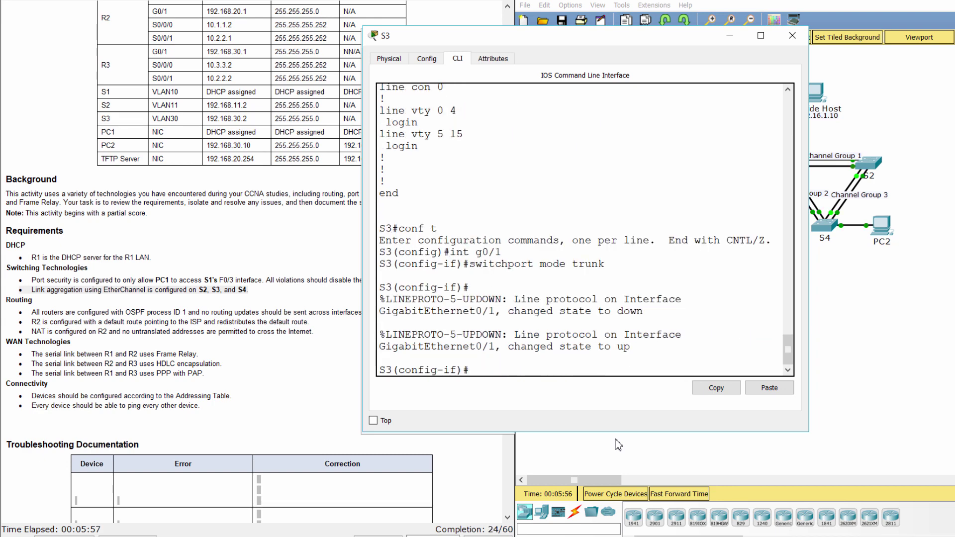
Open S4's command line and enter privileged EXEC mode with the enable password
click(873, 355)
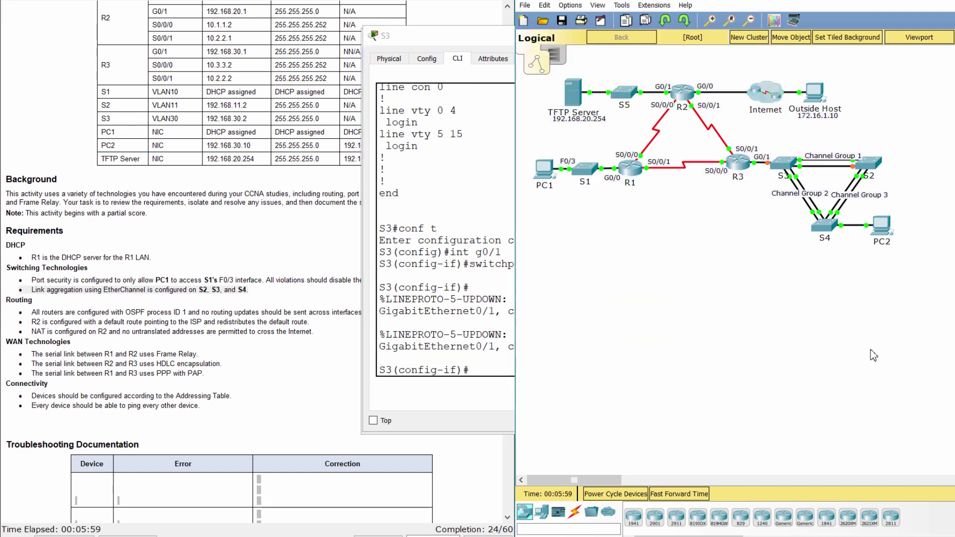
click(825, 232)
drag(547, 88, 543, 34)
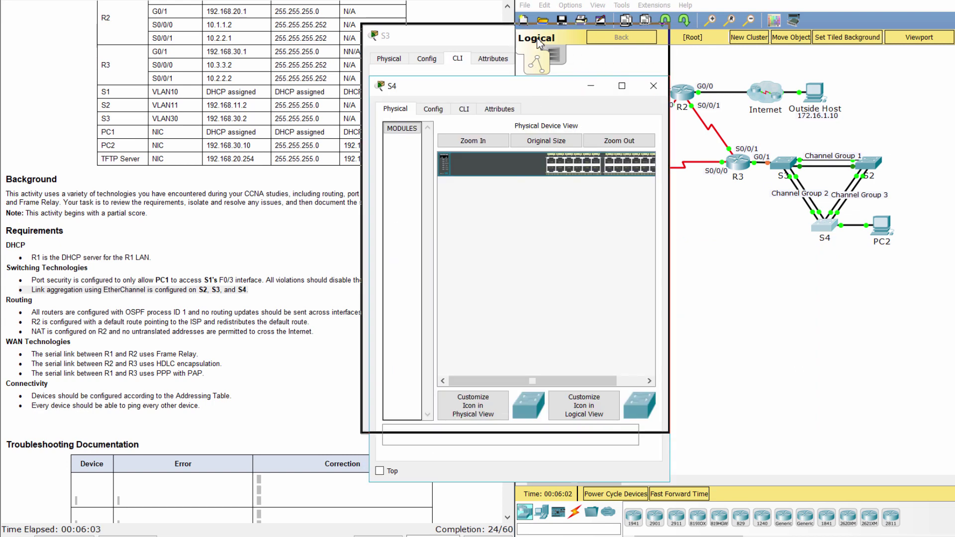
click(461, 58)
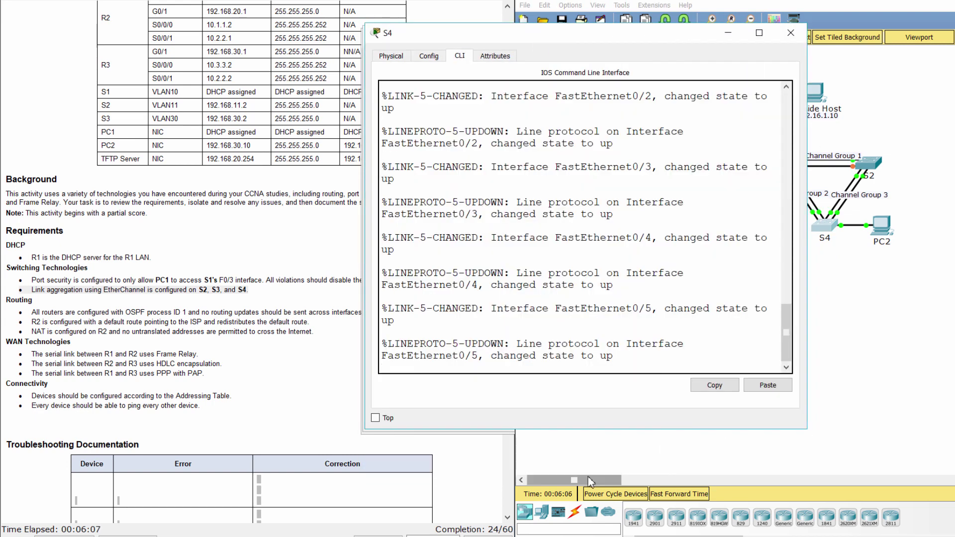
key(Return)
text(e)
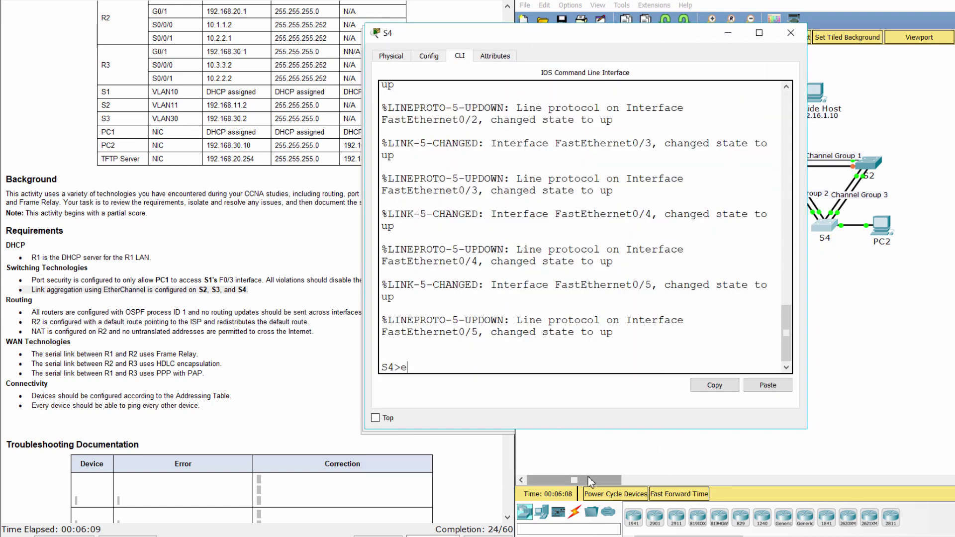
text(na)
key(Return)
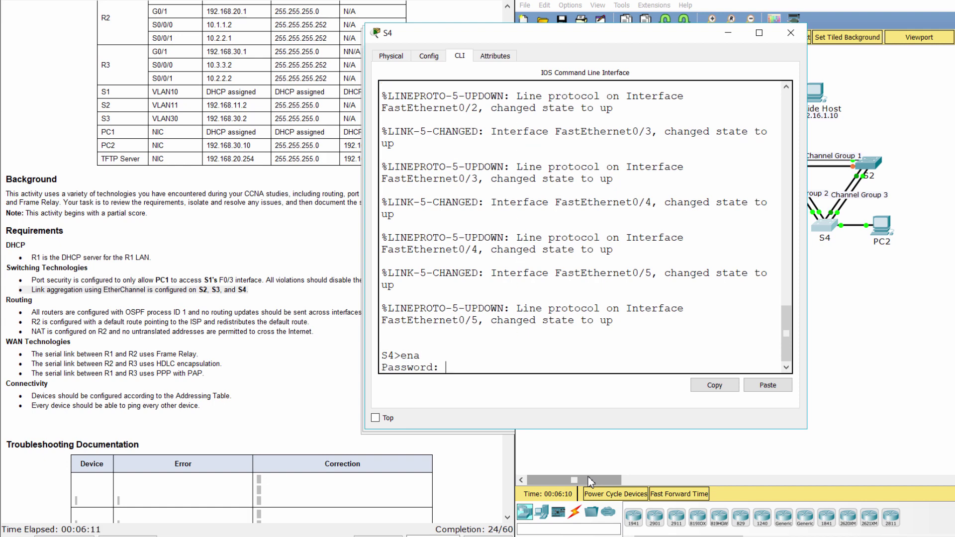
key(Return)
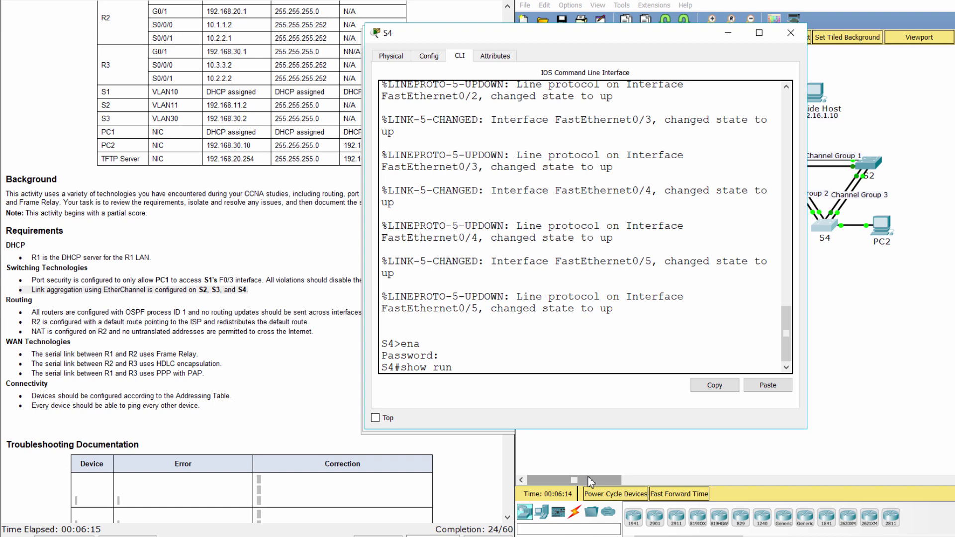
Display S4's running configuration with show run and examine the Port-channel 2 and Port-channel 3 interfaces
key(Return)
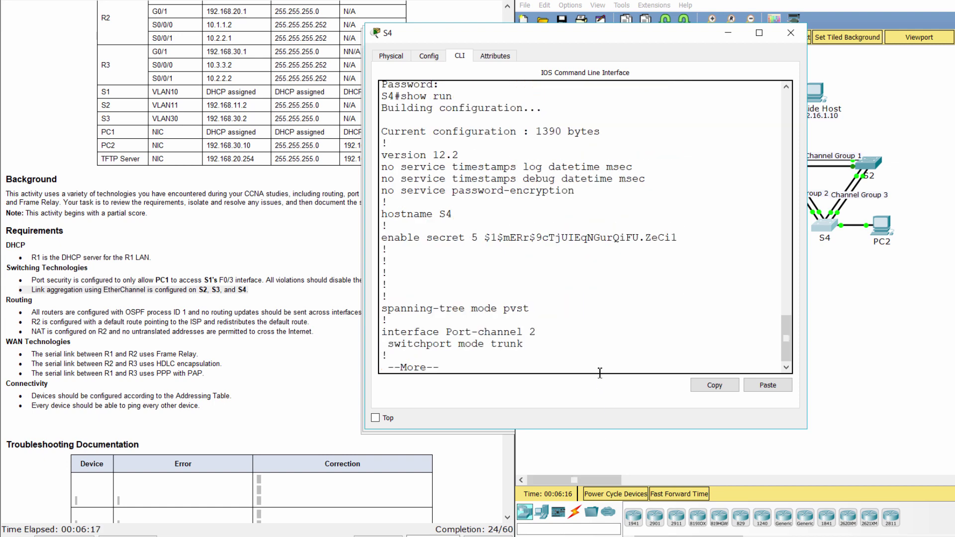
key(space)
key(space)
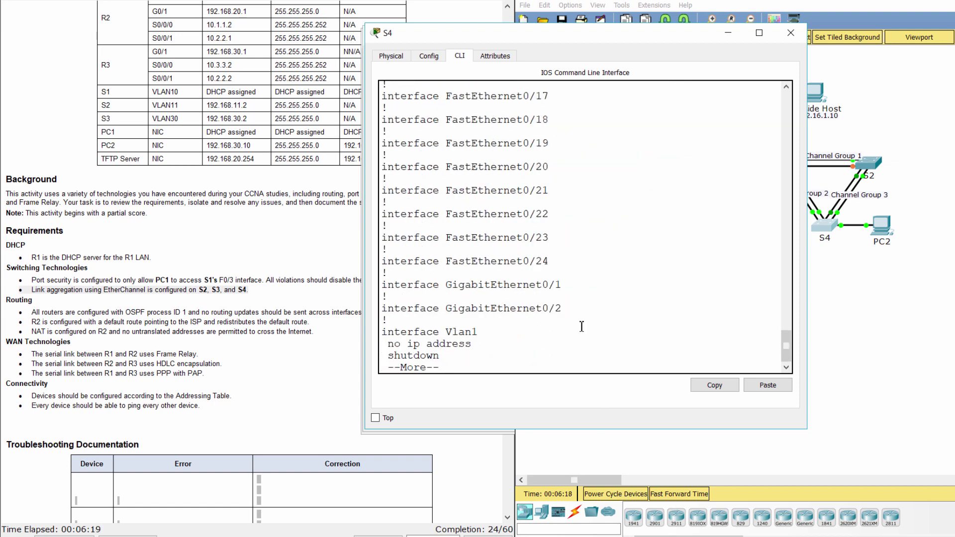
key(space)
scroll(547, 318, up, 10)
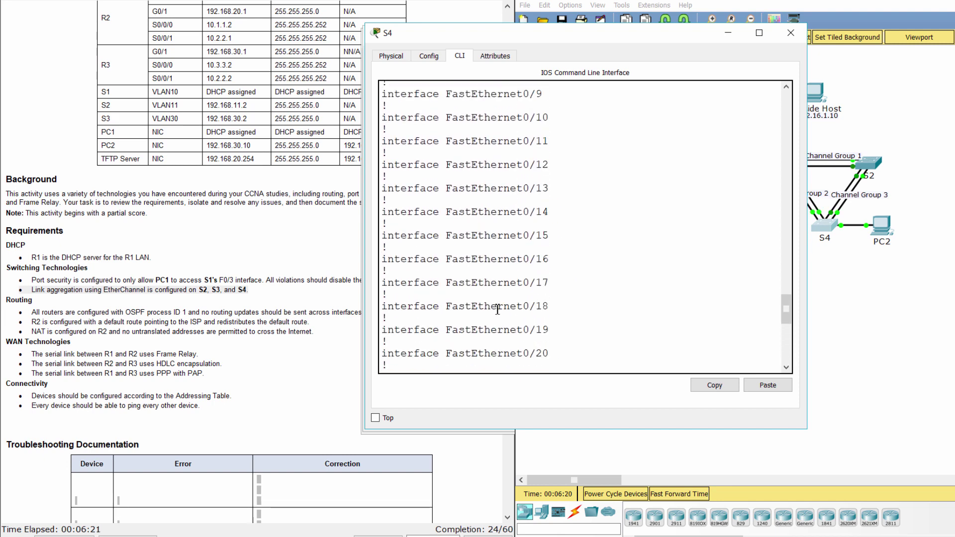
scroll(496, 308, up, 8)
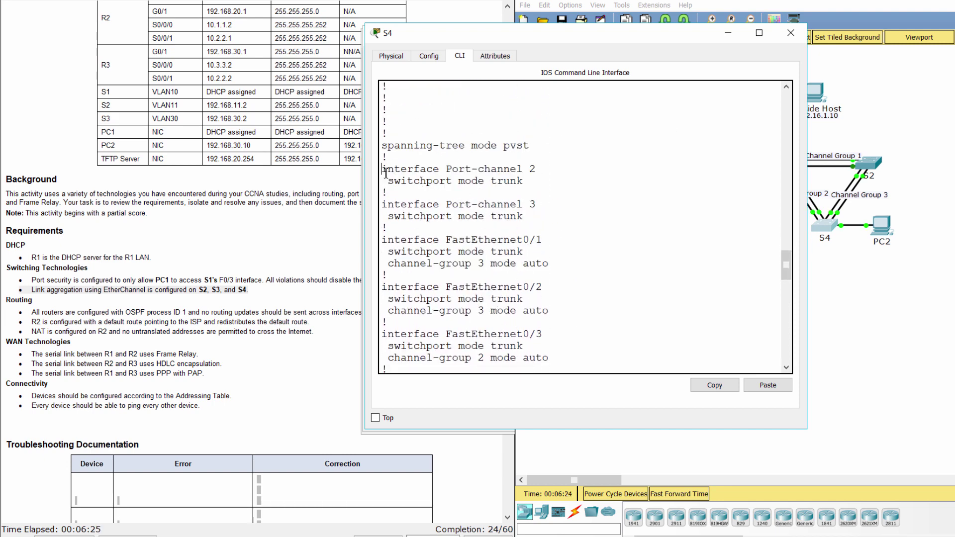
drag(386, 173, 462, 228)
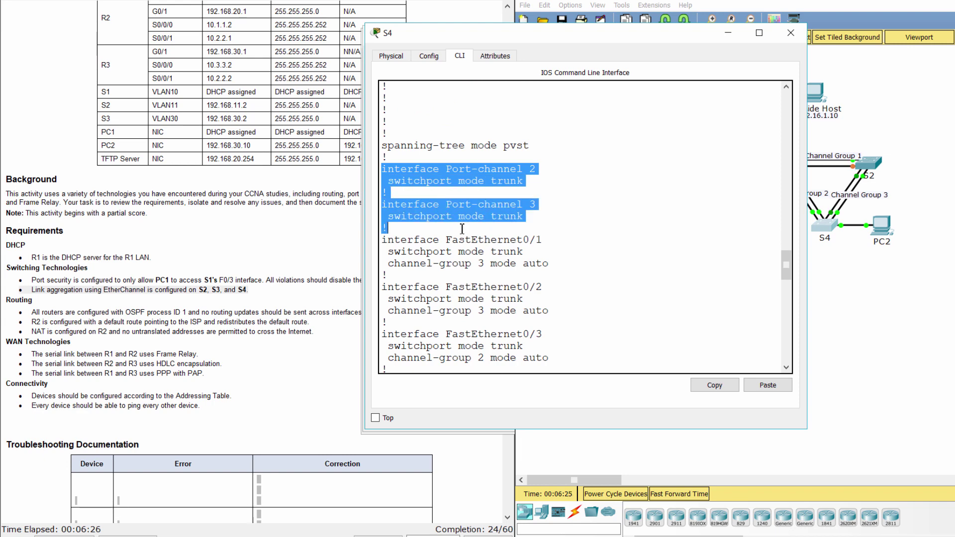
click(575, 227)
Compare S4's FastEthernet0/1 and FastEthernet0/2 channel-group settings with the port labels of its links in the topology
scroll(574, 230, down, 3)
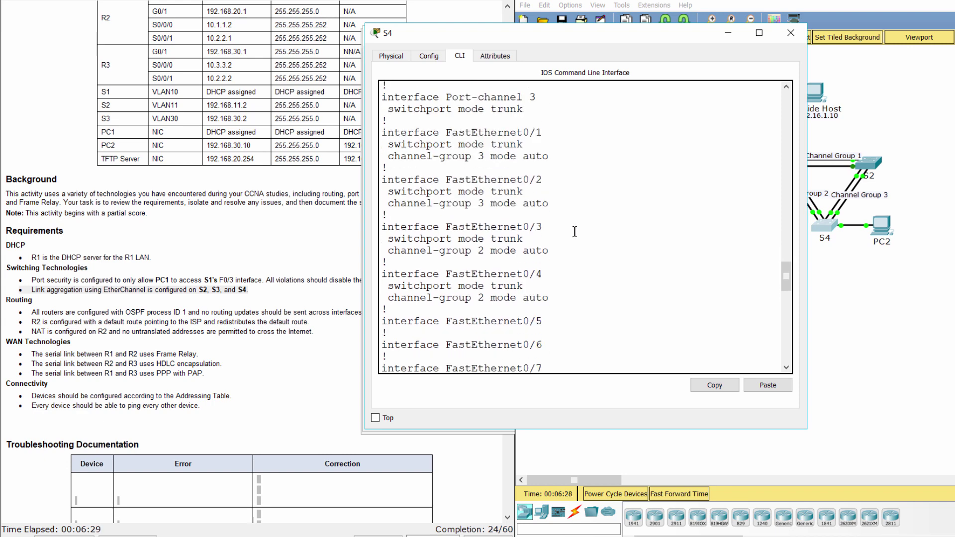
scroll(575, 231, up, 2)
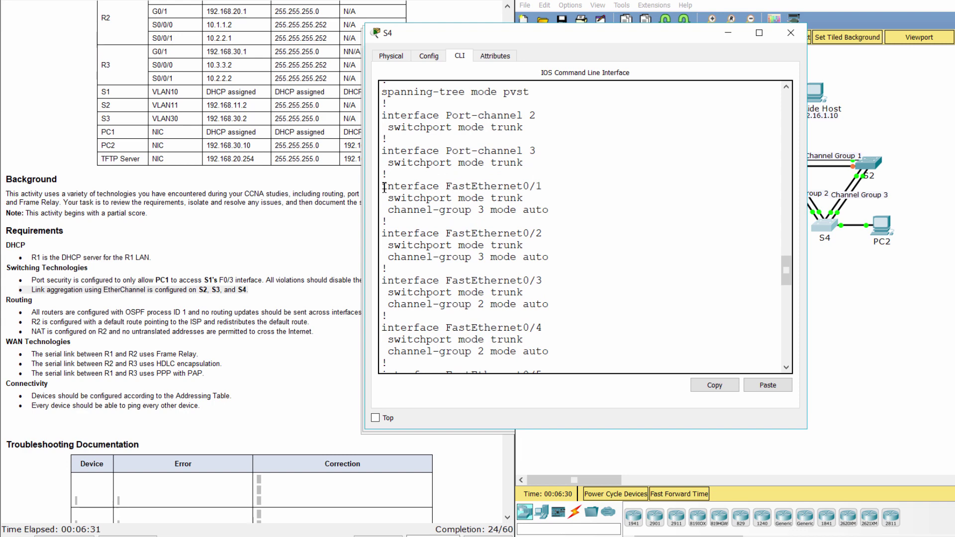
drag(384, 187, 388, 269)
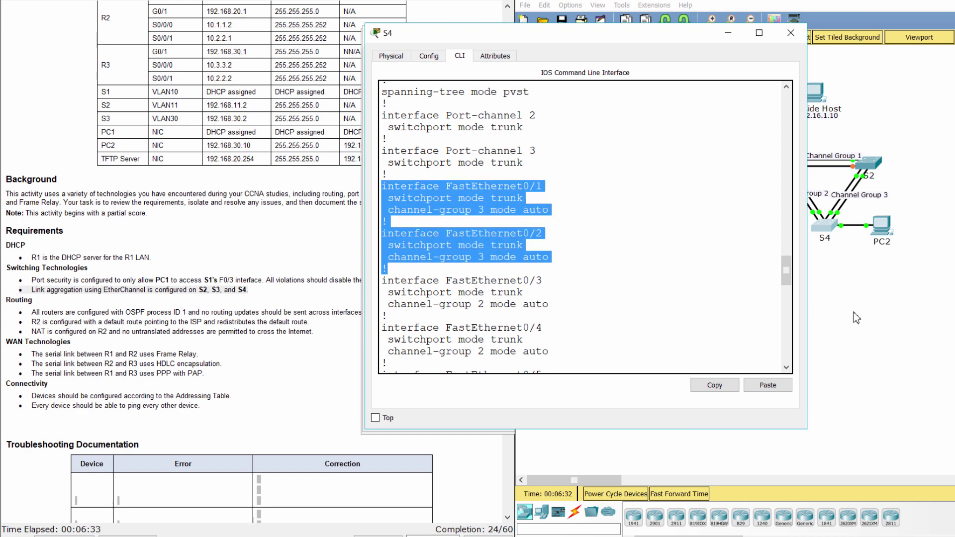
click(889, 339)
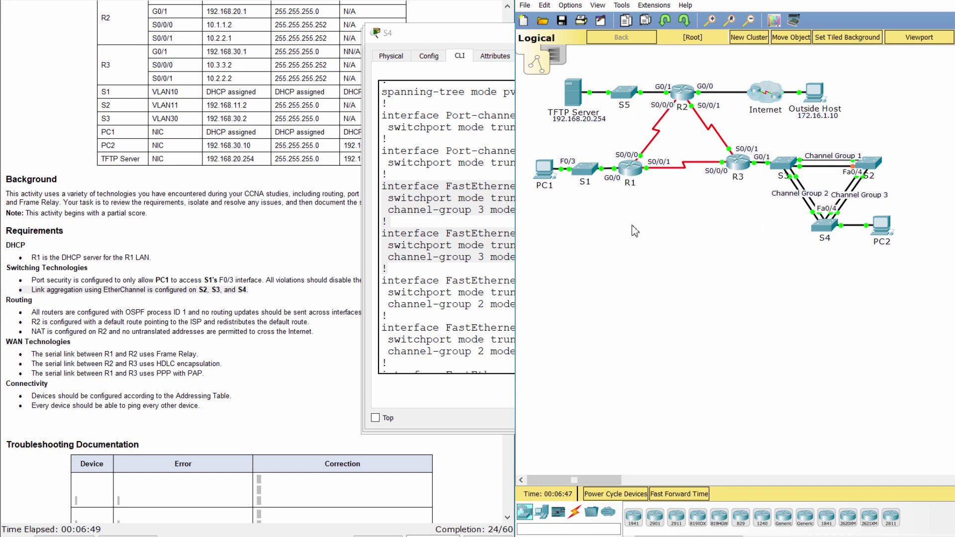
Compare S4's FastEthernet0/3 and FastEthernet0/4 channel-group settings with the Channel Group 2 links to S3 in the topology
click(485, 288)
scroll(485, 289, down, 3)
scroll(485, 294, up, 2)
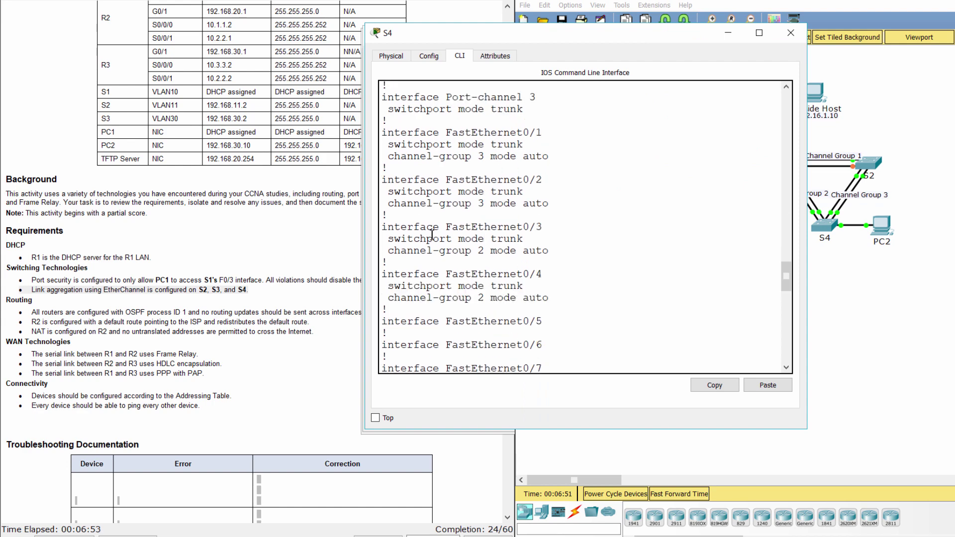
drag(391, 233, 540, 307)
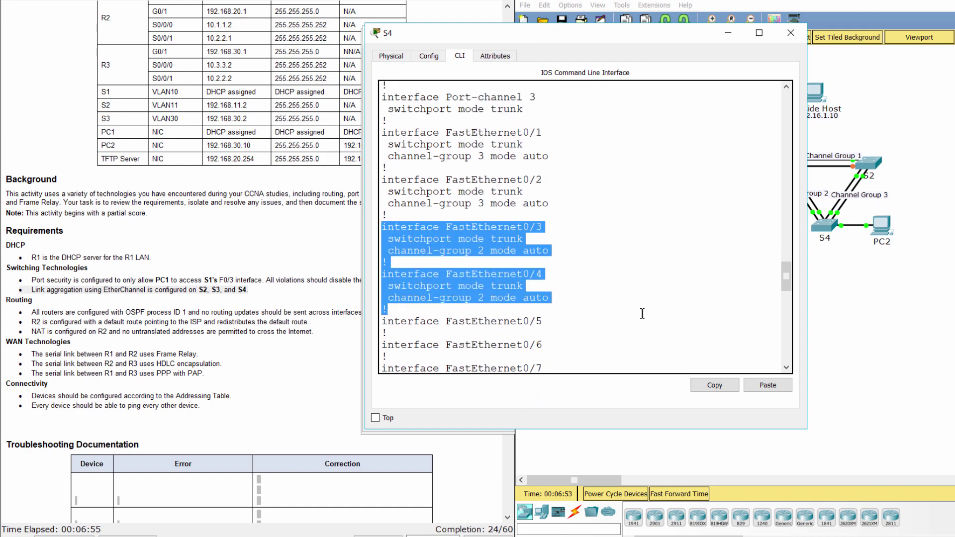
click(861, 311)
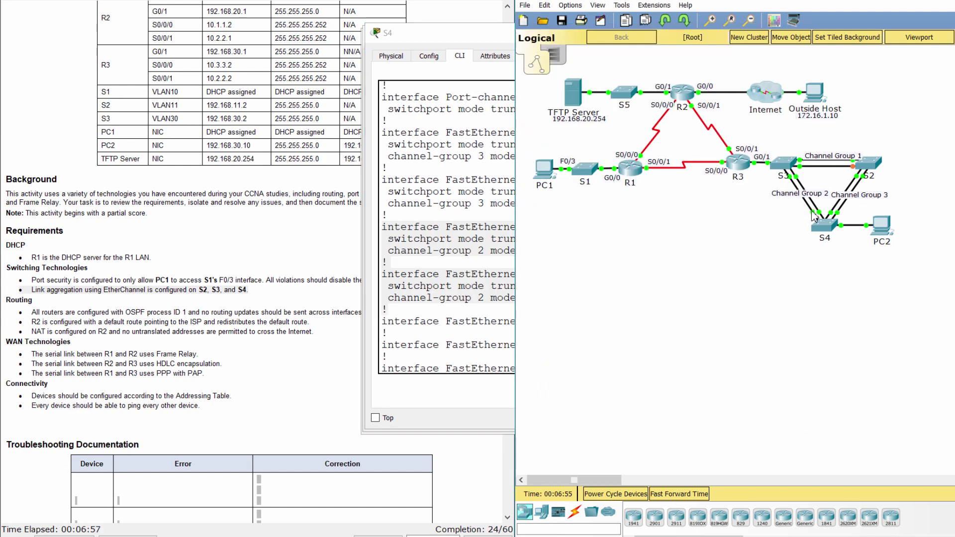
mouse_move(813, 216)
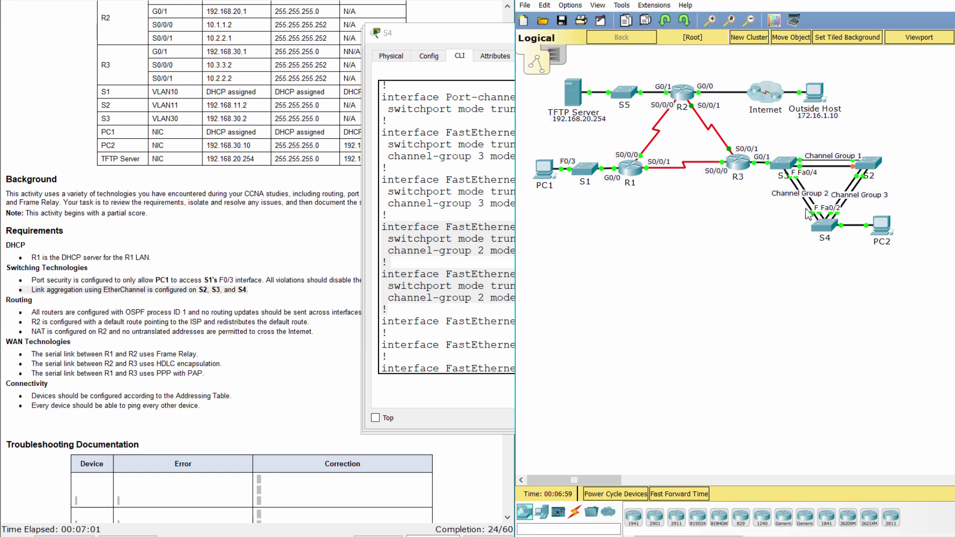
Recheck the channel-group assignments of S4's FastEthernet0/1 through 0/4 against Channel Groups 2 and 3 in the topology
click(480, 316)
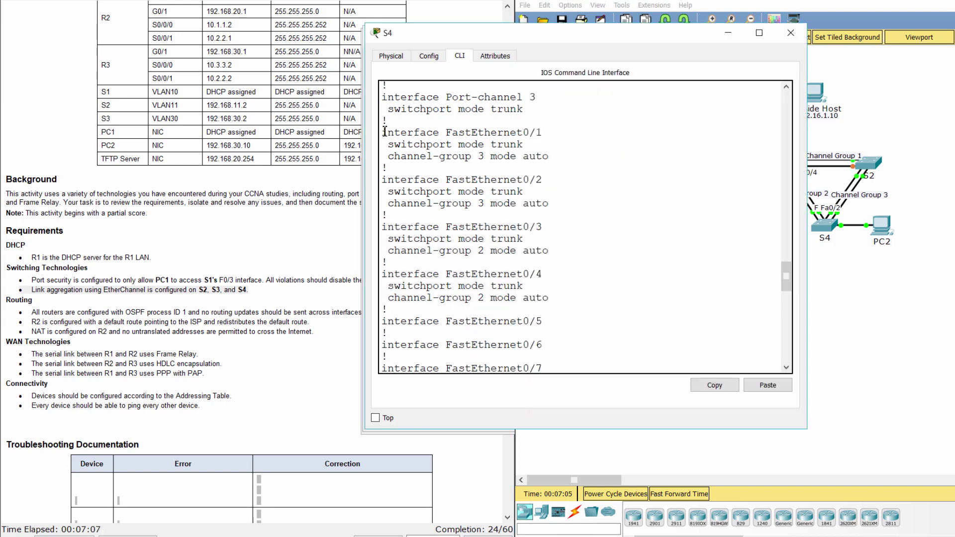
drag(385, 132, 565, 311)
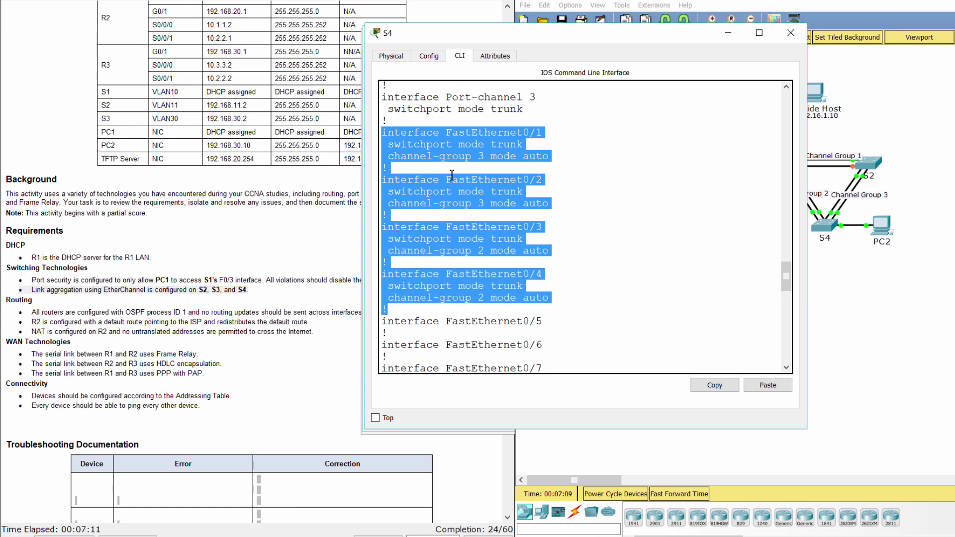
click(843, 301)
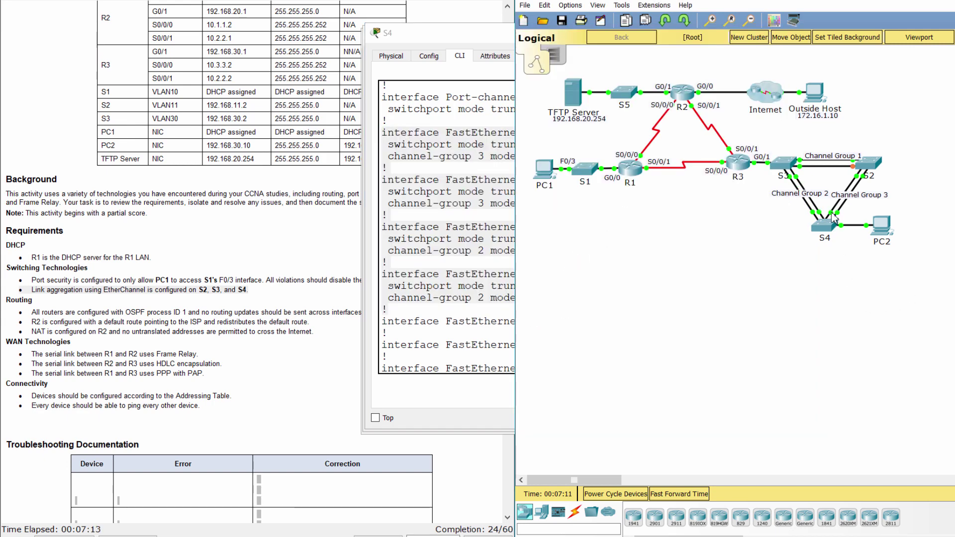
Assign S4's interface range f0/1-2 to EtherChannel with channel-group 2 mode auto
click(411, 333)
scroll(465, 354, down, 15)
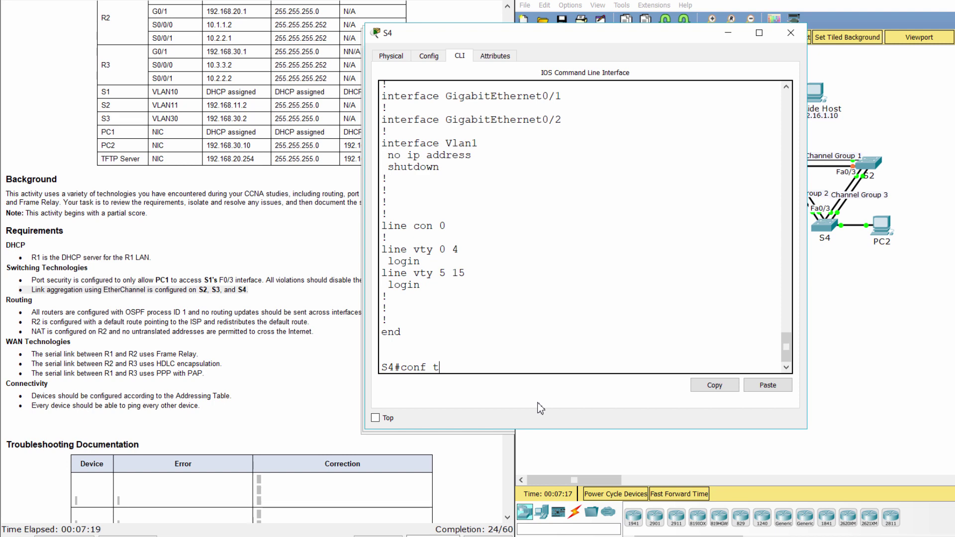
key(Return)
text(int range)
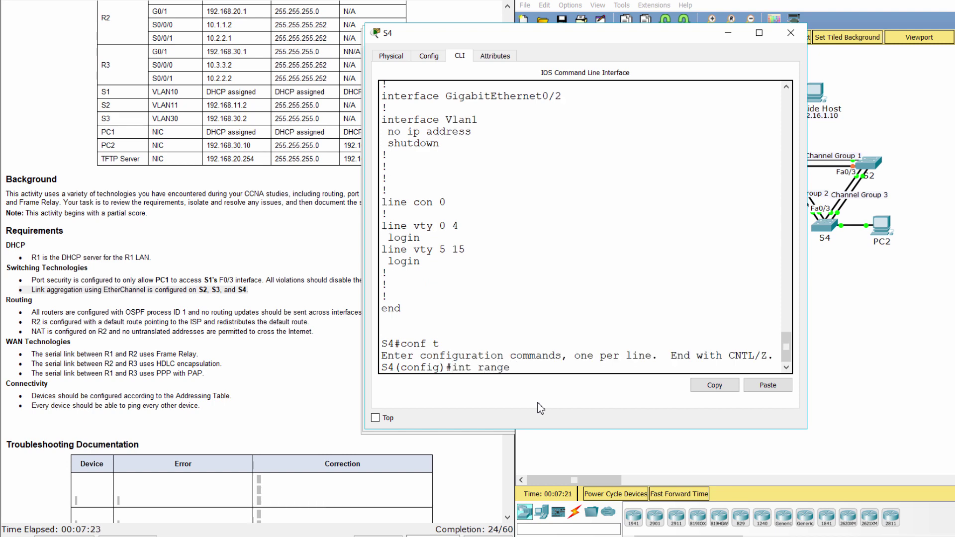
text( f0/1-2)
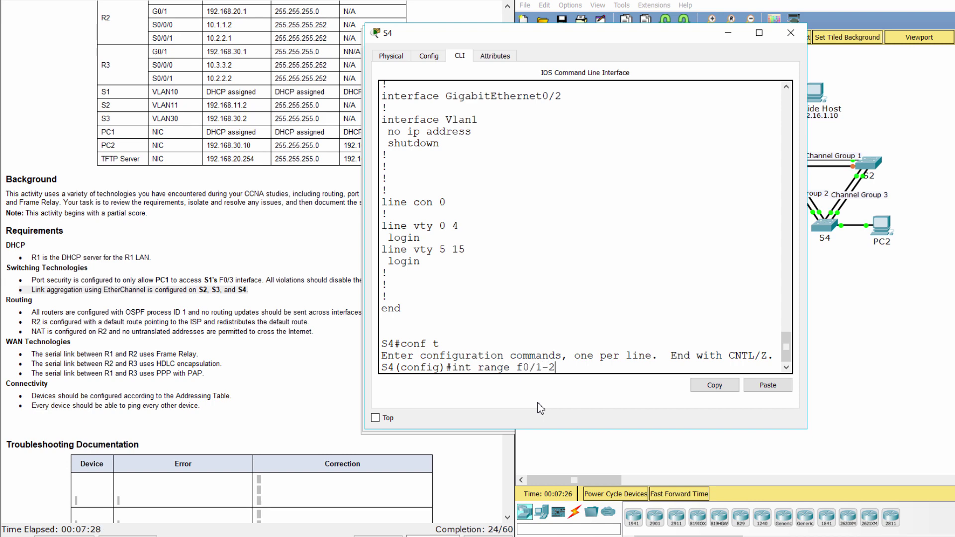
key(Return)
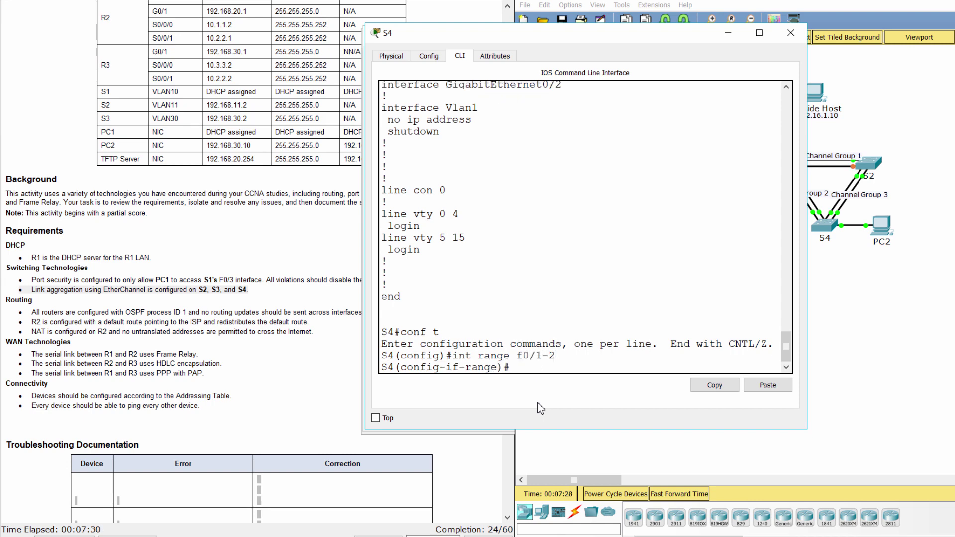
text(channel-group 2 mode auto)
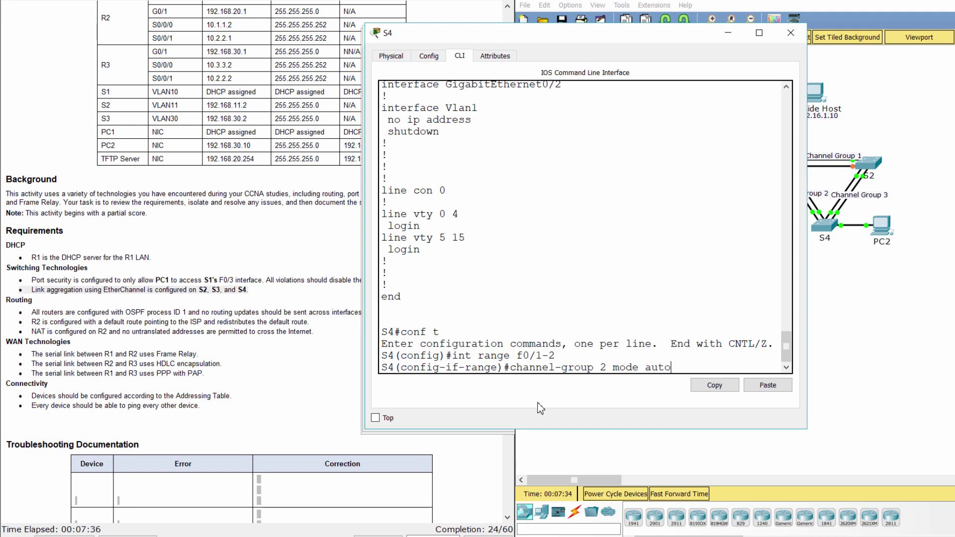
key(Return)
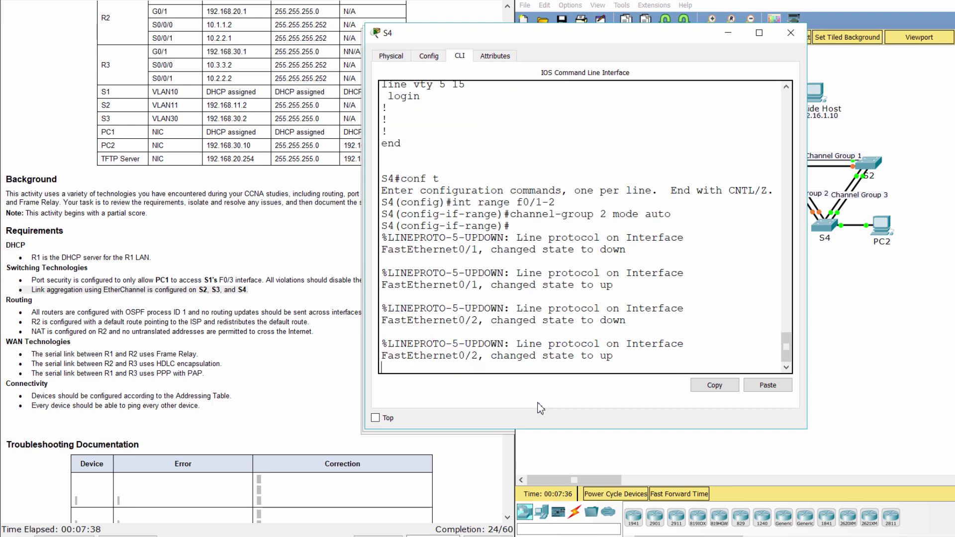
key(Return)
Assign S4's interface range f0/3-4 with channel-group 3 mode auto and return to the activity's requirements
text(int range)
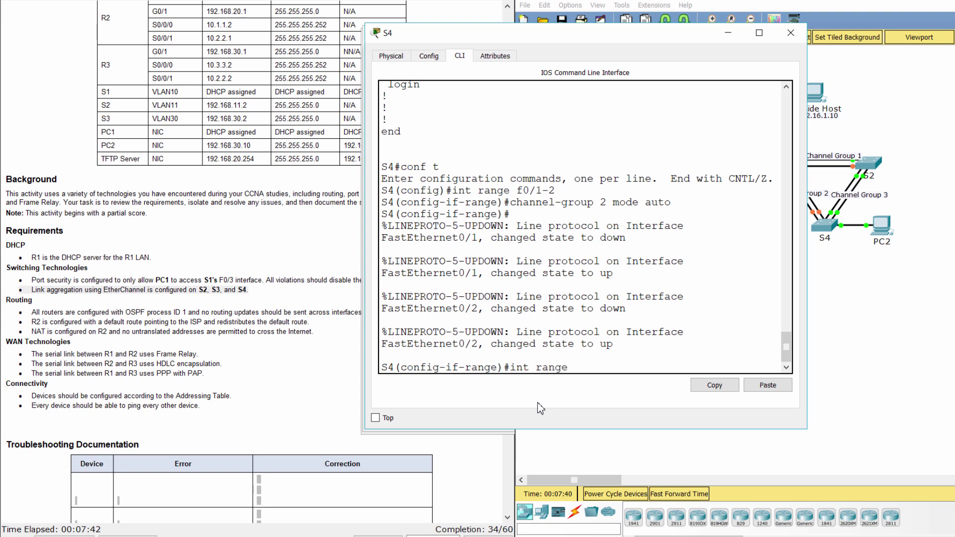
text( f0/3-4)
key(Return)
text(c)
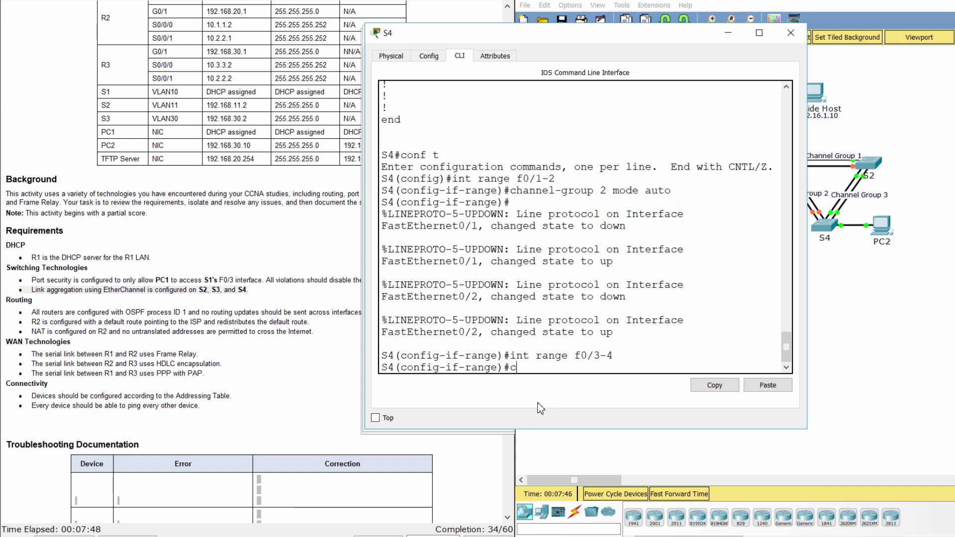
text(hannel-)
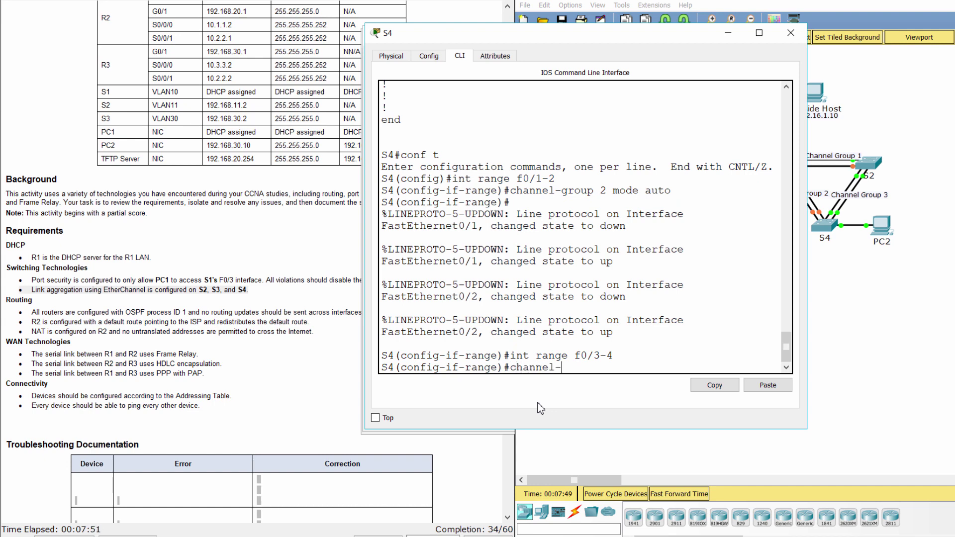
text(group 3 mode auto)
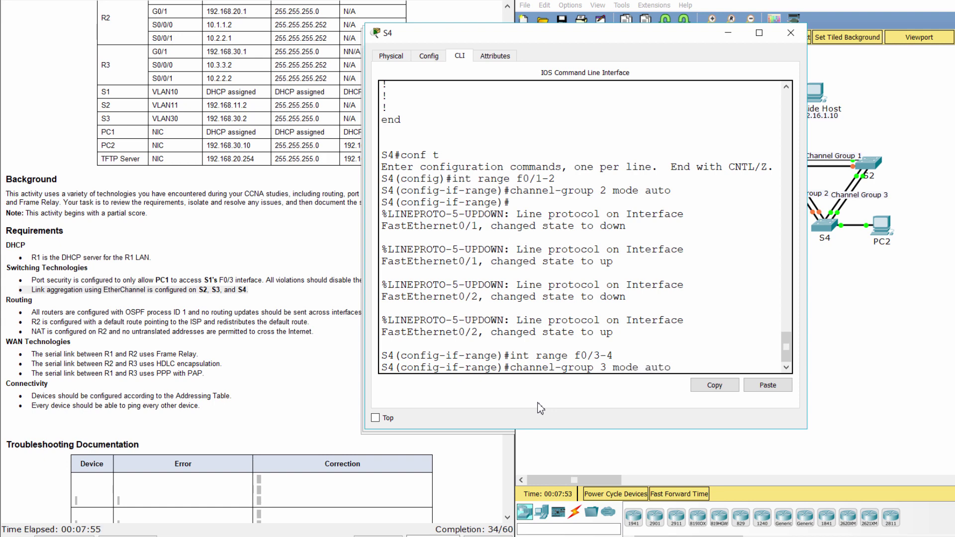
key(Return)
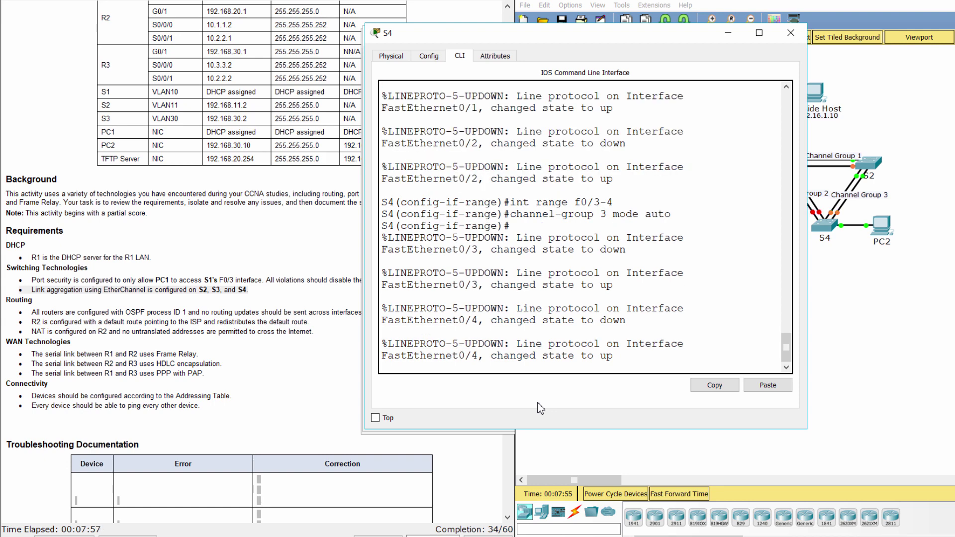
key(Return)
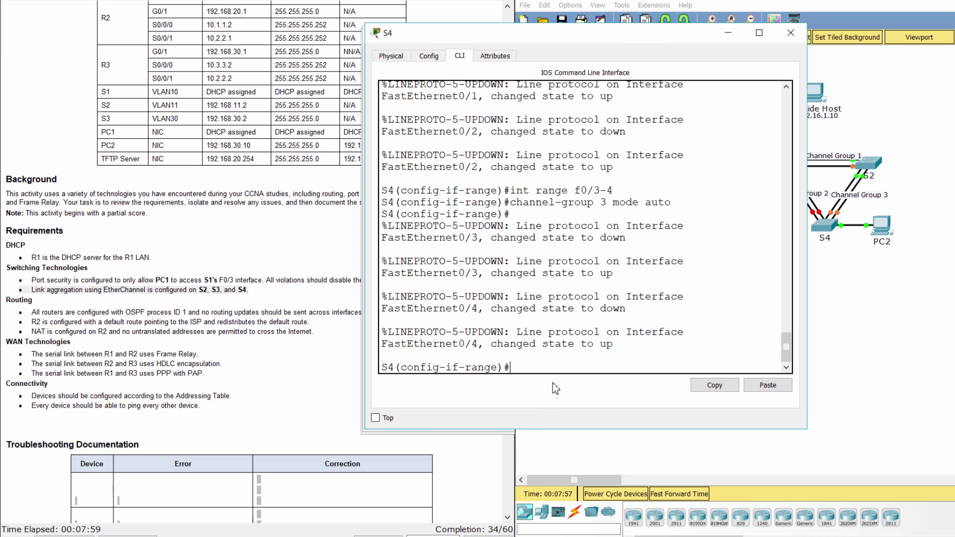
click(269, 304)
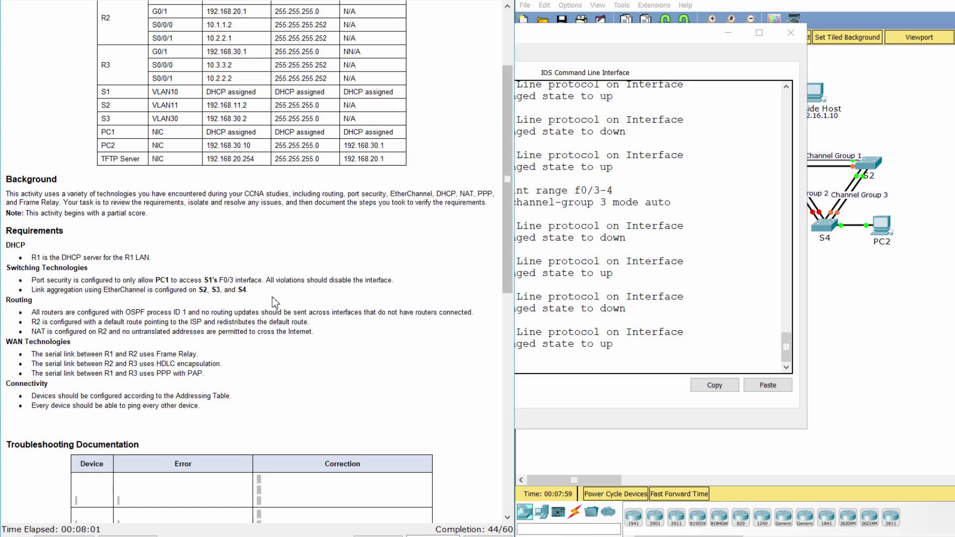
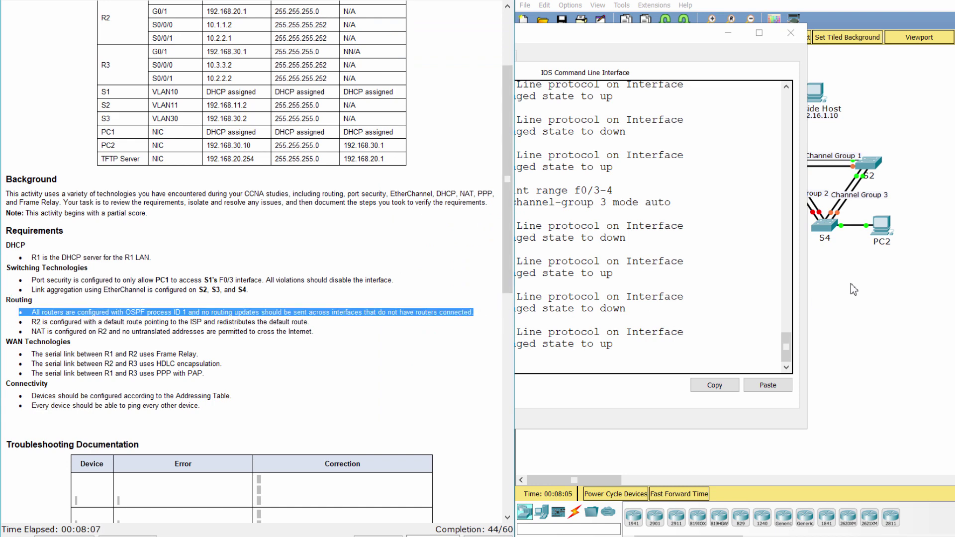
Reopen R1's command line, leave configuration mode and display the running configuration down to its OSPF section
click(879, 291)
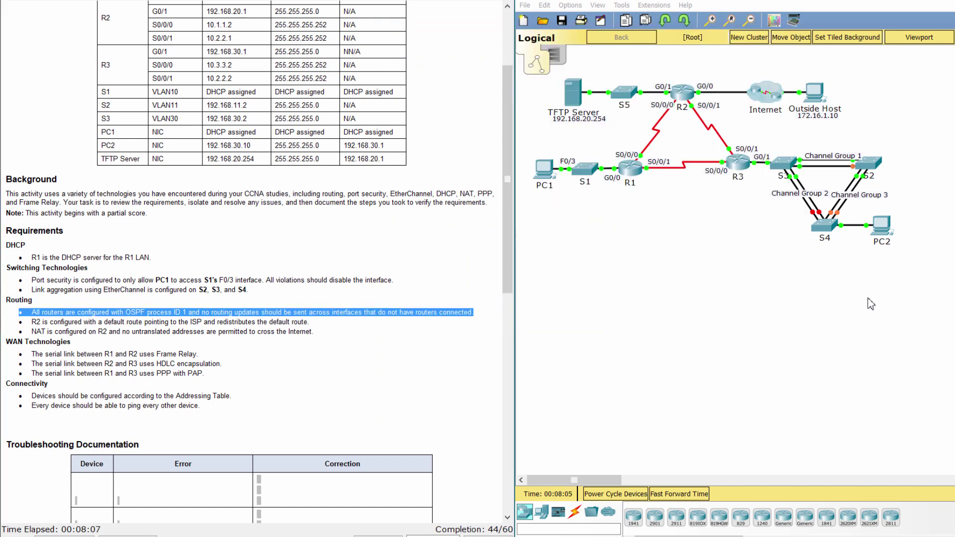
click(631, 166)
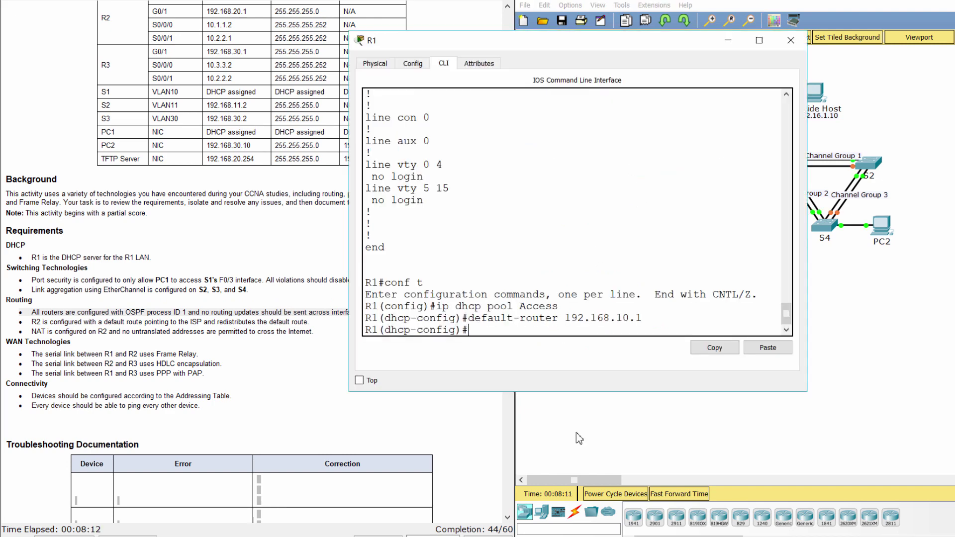
key(ctrl+z)
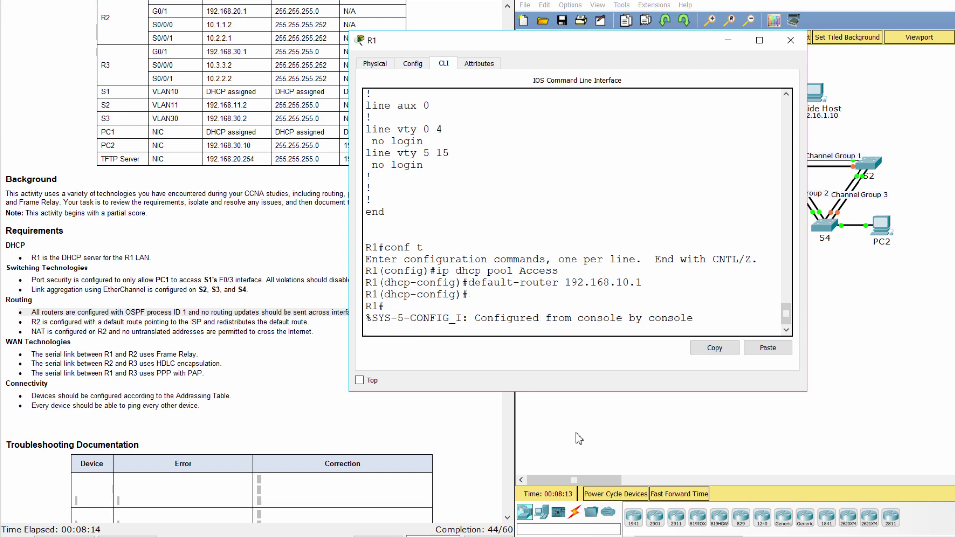
key(Return)
text(show run)
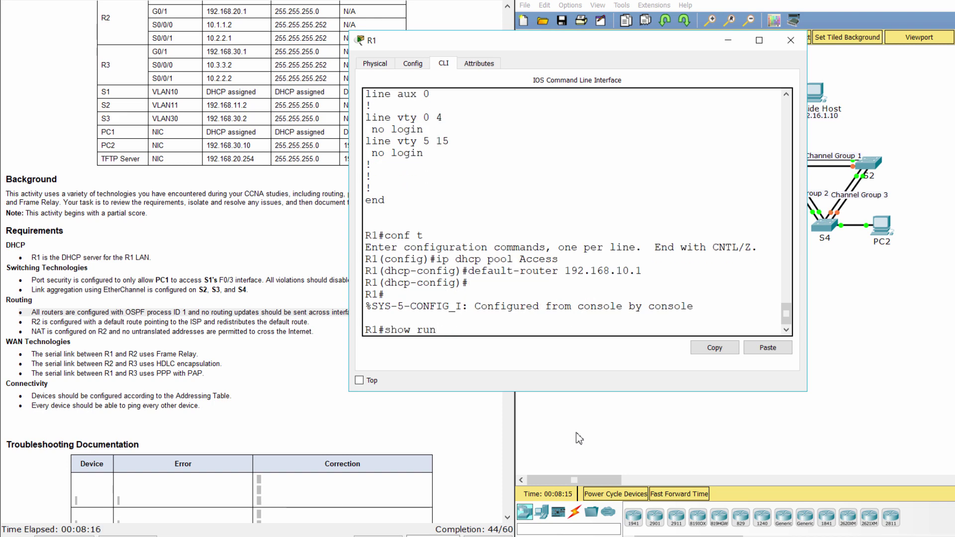
key(Return)
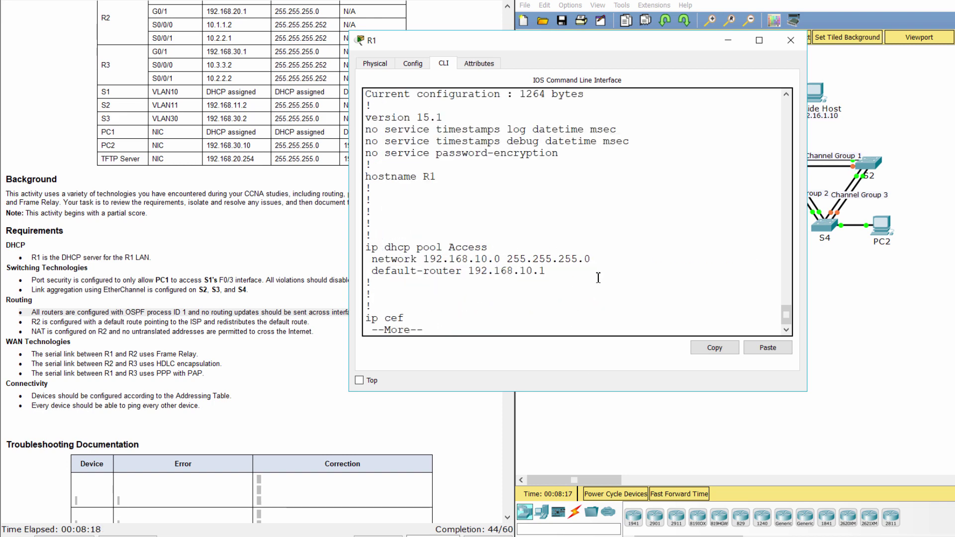
key(space)
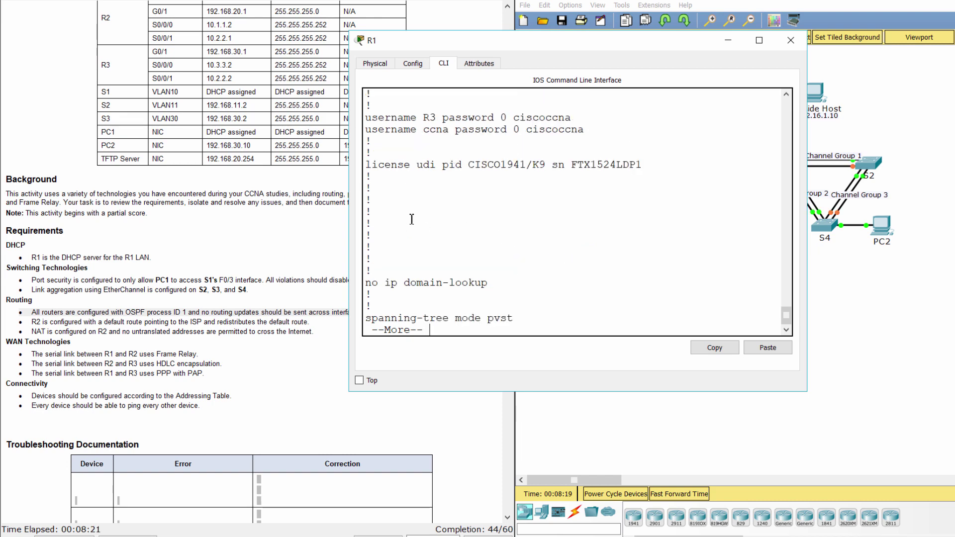
key(space)
key(space)
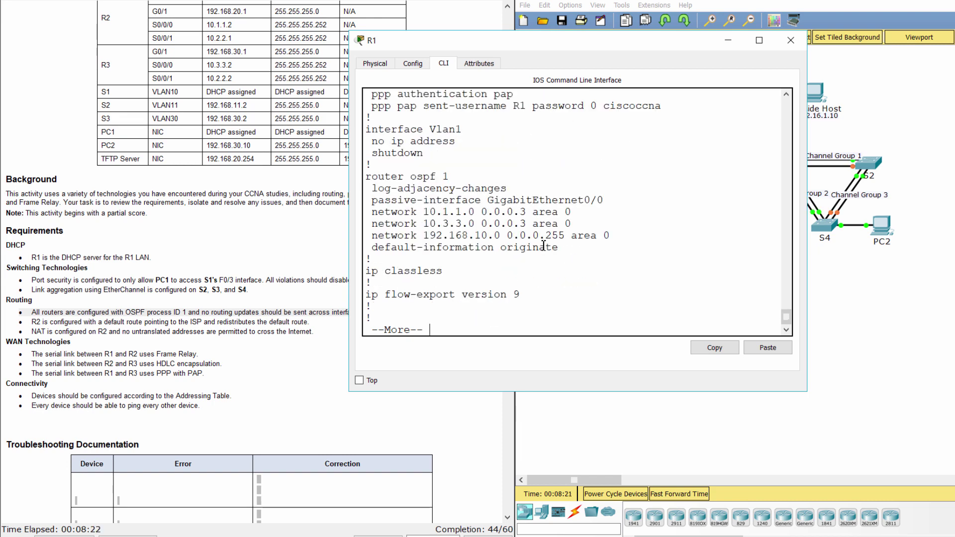
Check R1's OSPF process 1 settings against the routing requirements, especially the default-information originate line
drag(367, 177, 469, 257)
click(469, 256)
drag(375, 246, 515, 262)
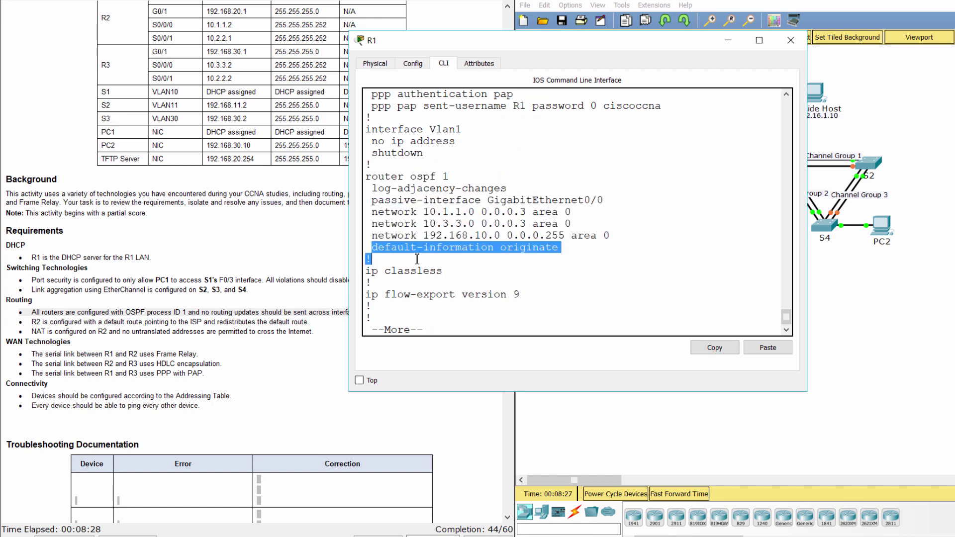
click(492, 269)
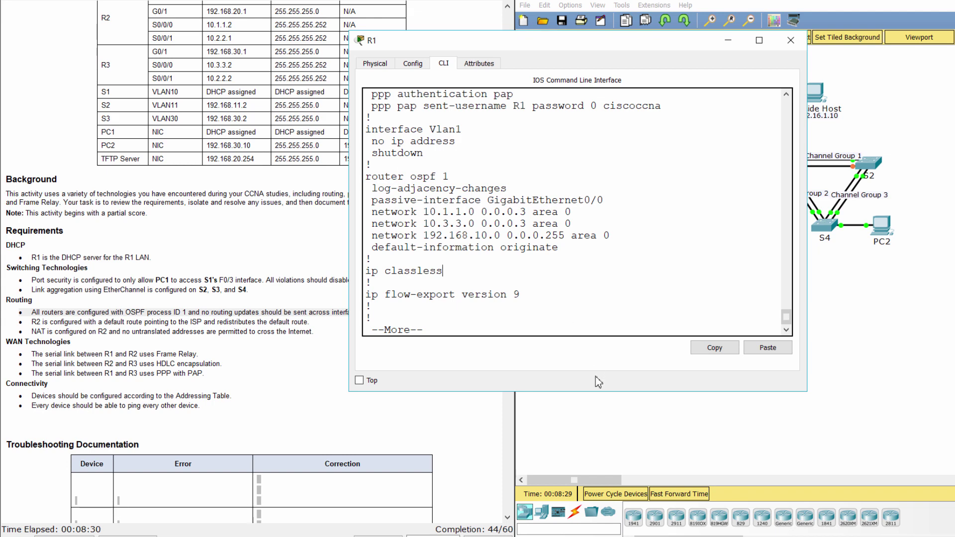
key(Return)
key(space)
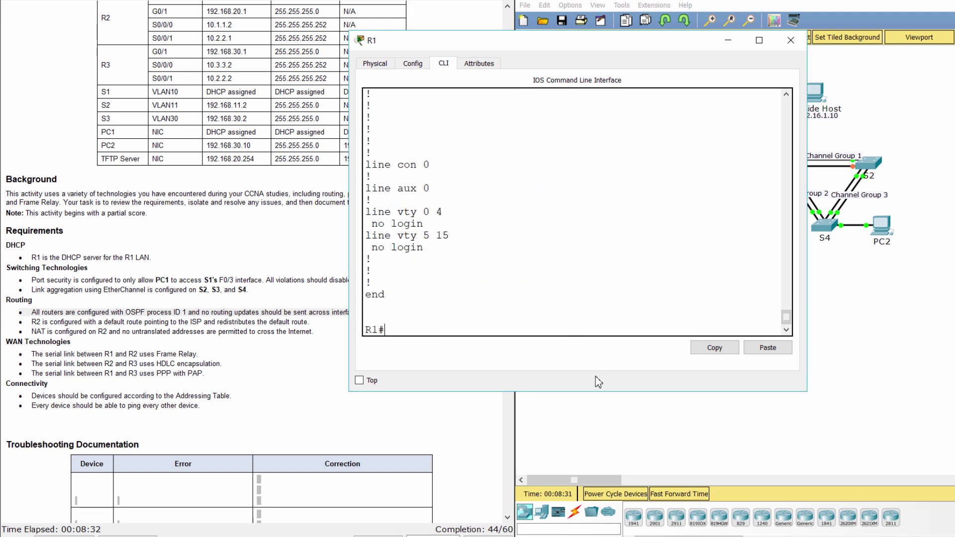
Remove default-information originate from OSPF process 1 on R1
text(conf t)
key(Return)
text(router)
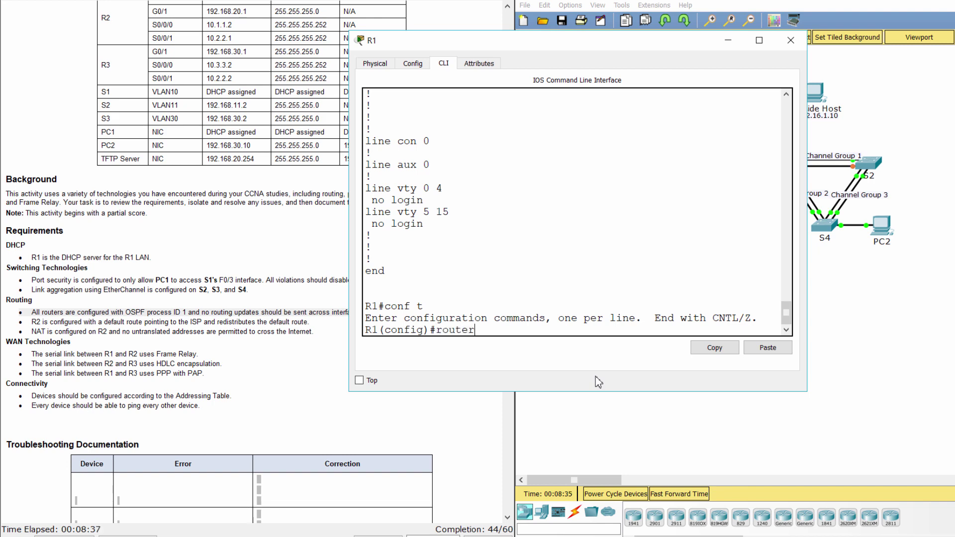
text( ospf 1)
key(Return)
text(no de)
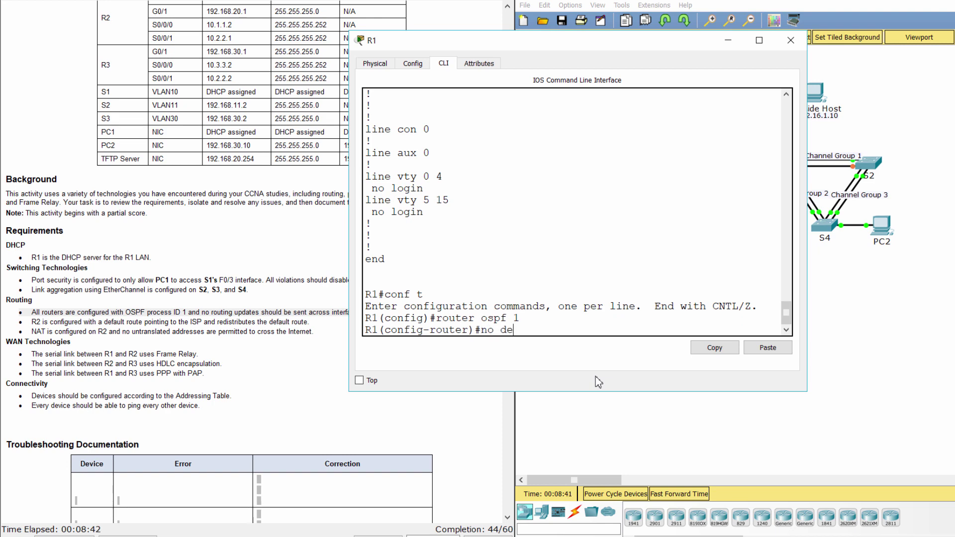
text(fault-informat)
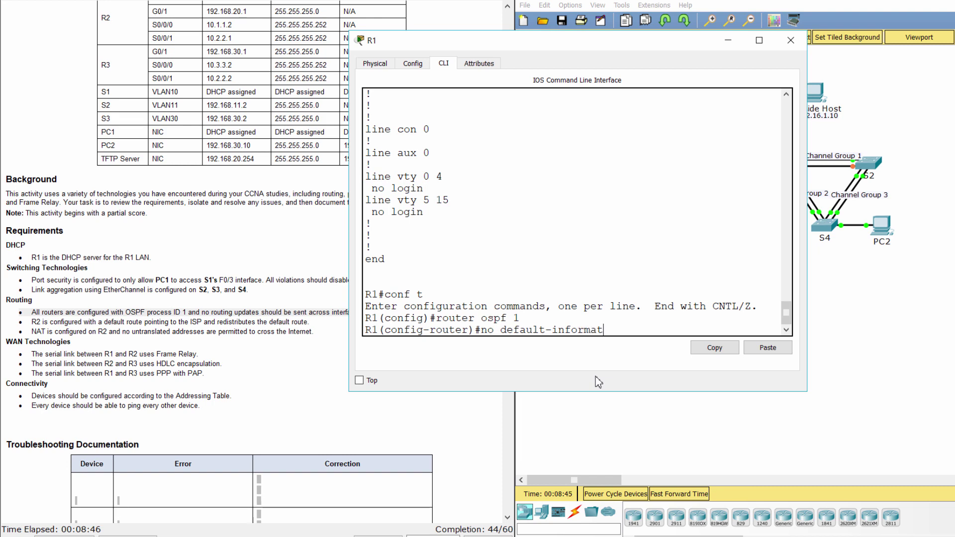
text(ion originate)
key(Return)
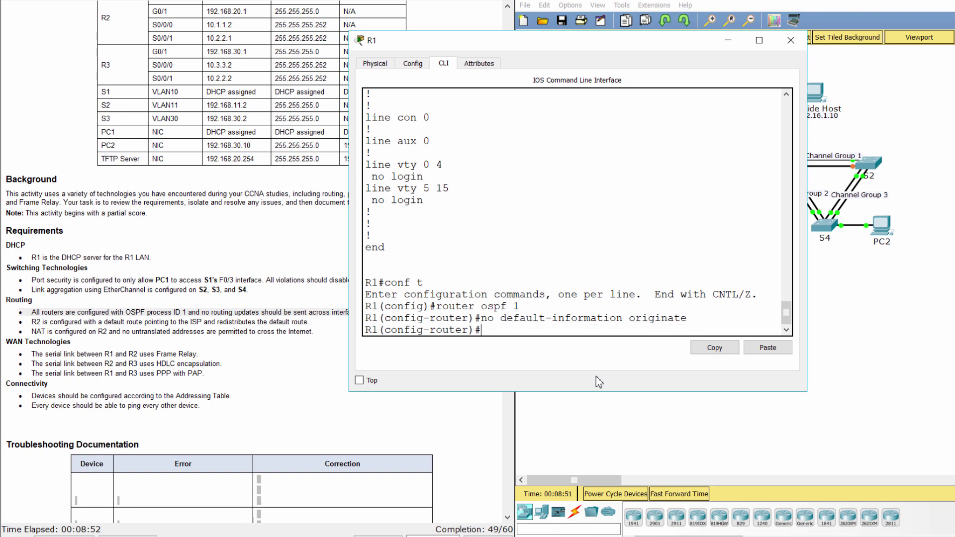
Open R3's command line in an enlarged window and enter global configuration mode
click(874, 315)
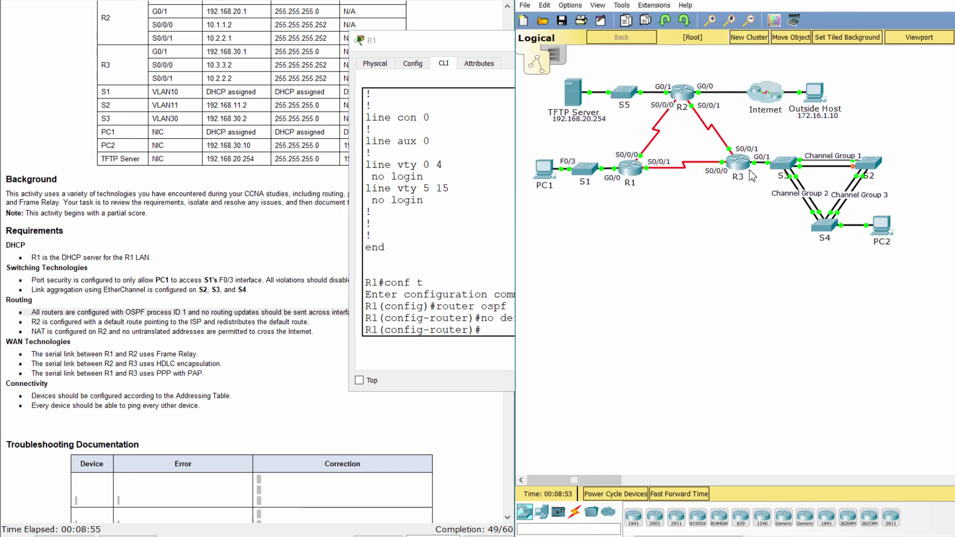
click(739, 161)
drag(505, 111, 489, 43)
drag(655, 149, 809, 128)
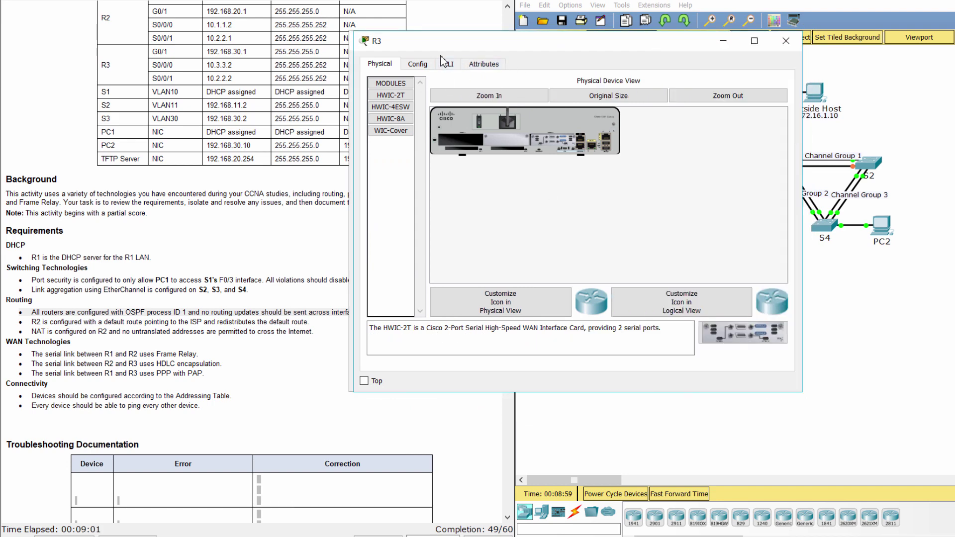
click(446, 64)
key(Return)
text(ena)
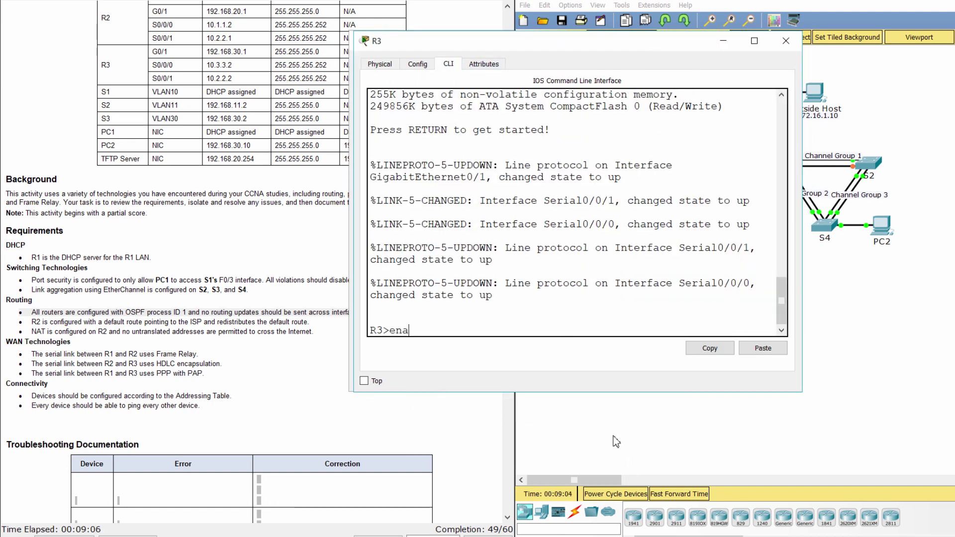
key(Return)
text(conf)
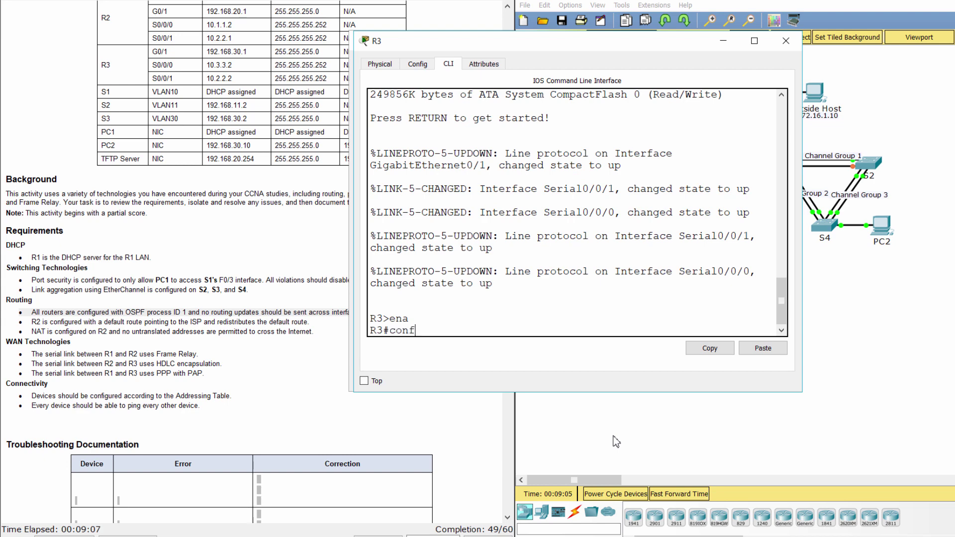
text( t)
key(Return)
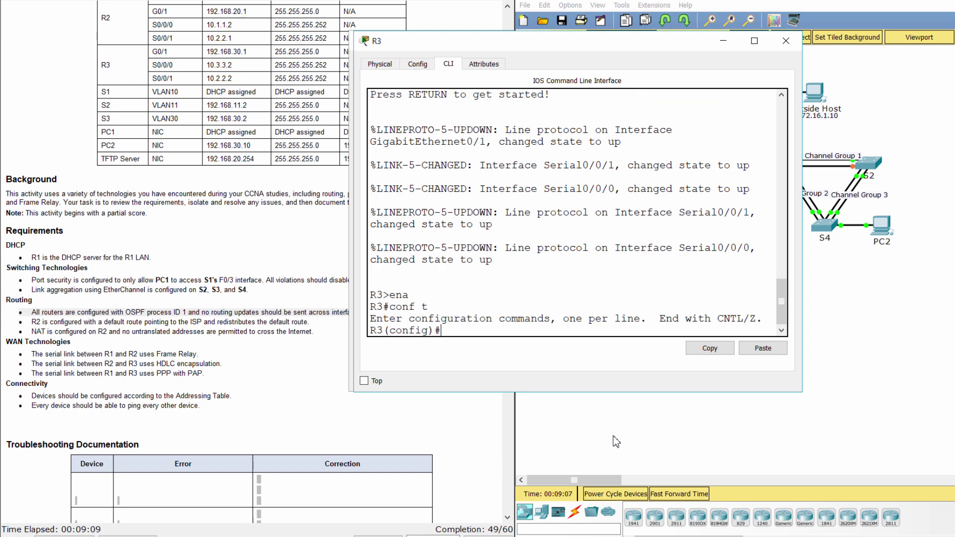
Display R3's running configuration and compare its OSPF passive-interface setting with R3's links in the topology
text(do show run)
key(Return)
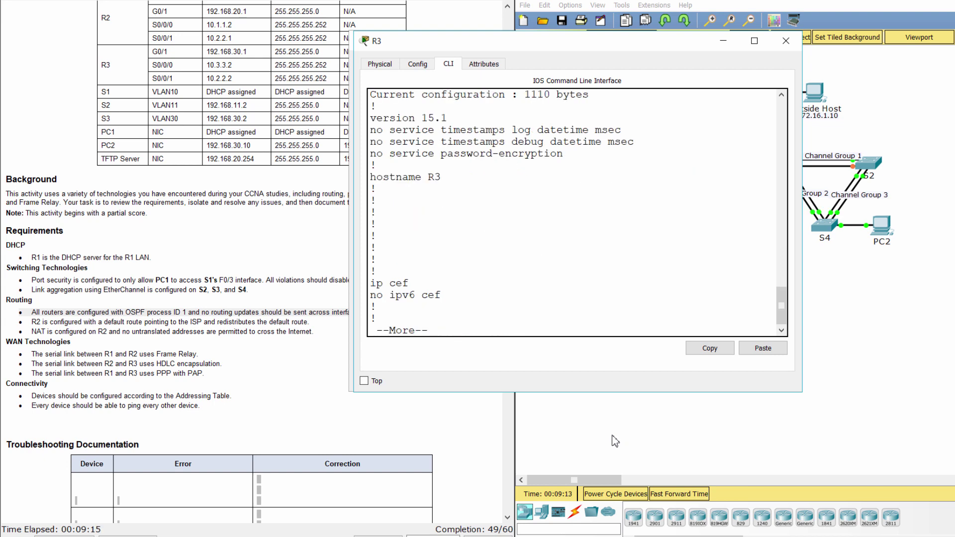
key(space)
key(space)
key(space)
drag(372, 146, 458, 209)
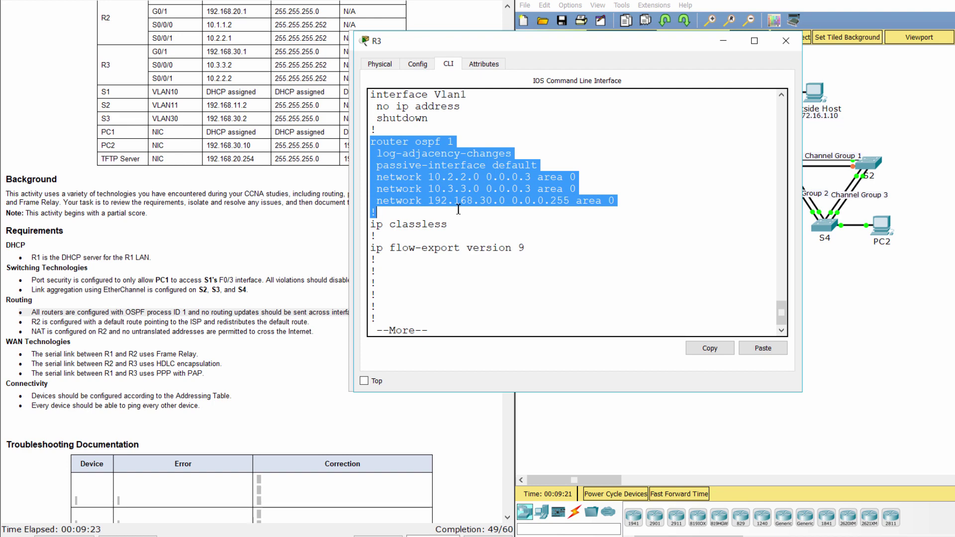
click(457, 209)
drag(376, 166, 553, 165)
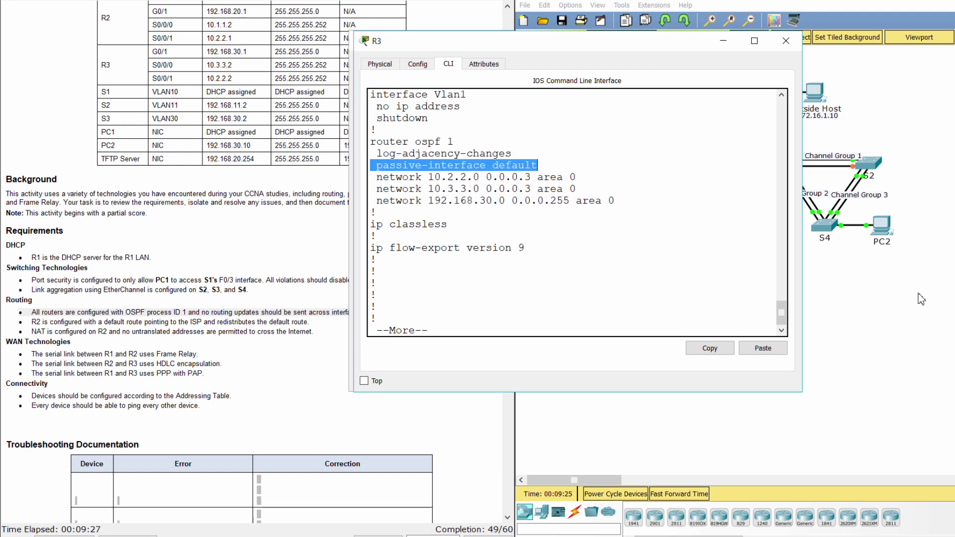
click(855, 268)
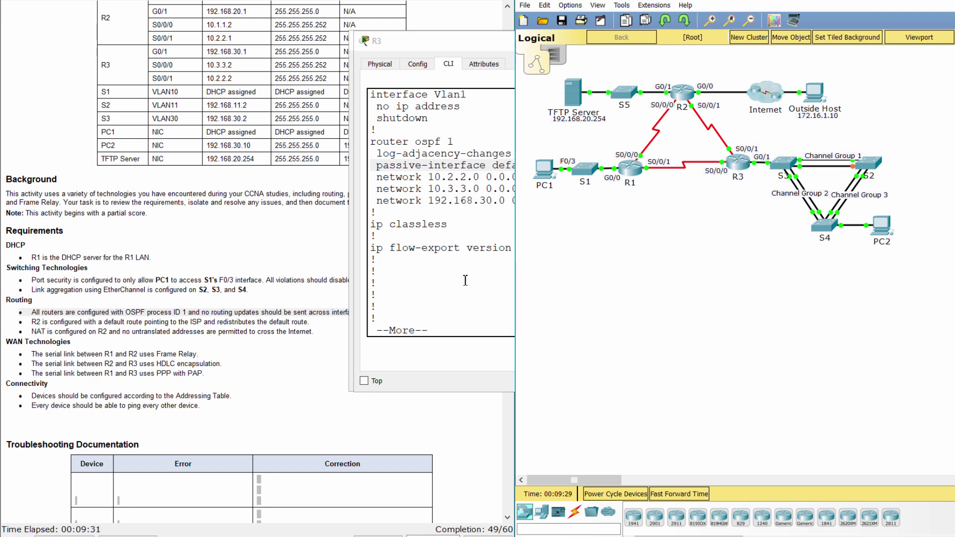
click(738, 170)
key(space)
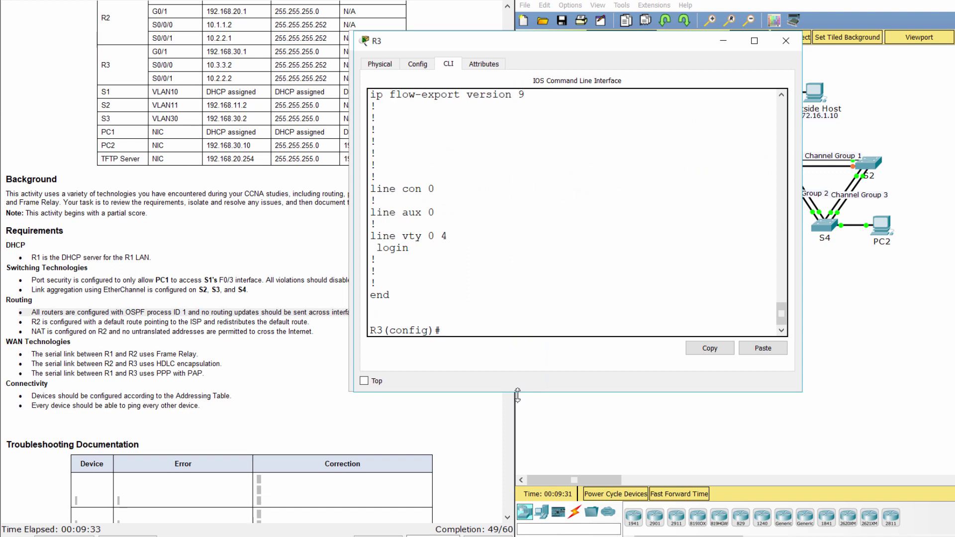
Remove passive-interface default from OSPF process 1 on R3
text(router ospf 1)
key(Return)
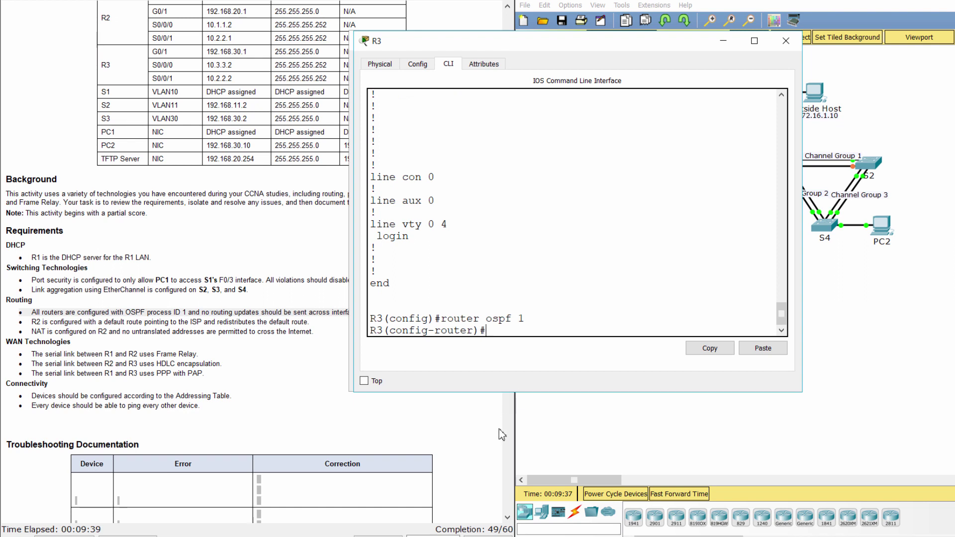
text(no passive-inter)
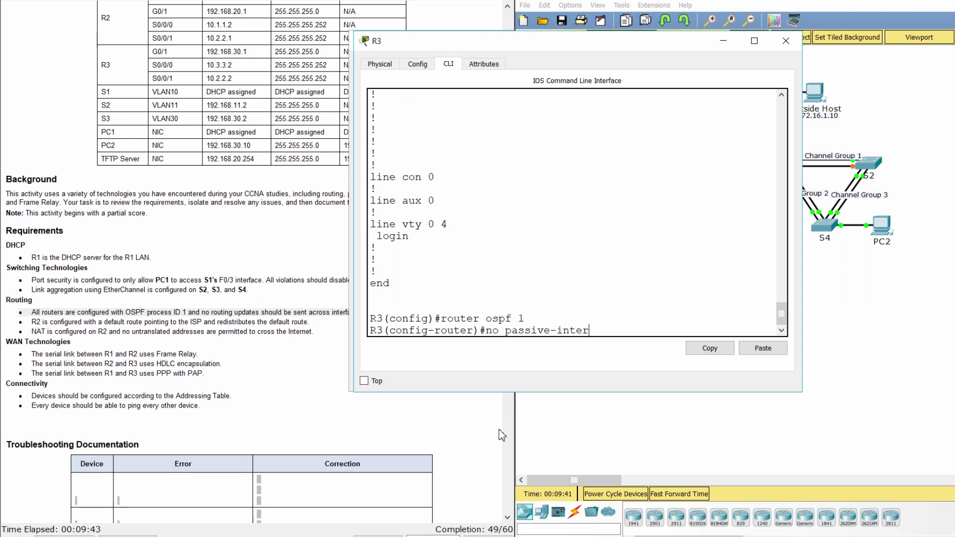
text(face default)
key(Return)
text(passive)
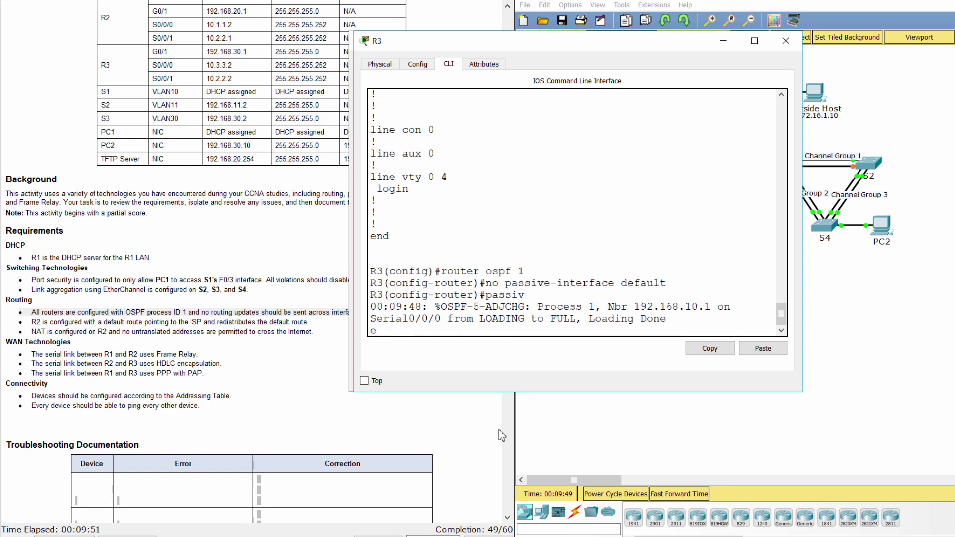
key(BackSpace)
key(BackSpace)
key(BackSpace)
key(BackSpace)
key(BackSpace)
key(BackSpace)
key(BackSpace)
key(Return)
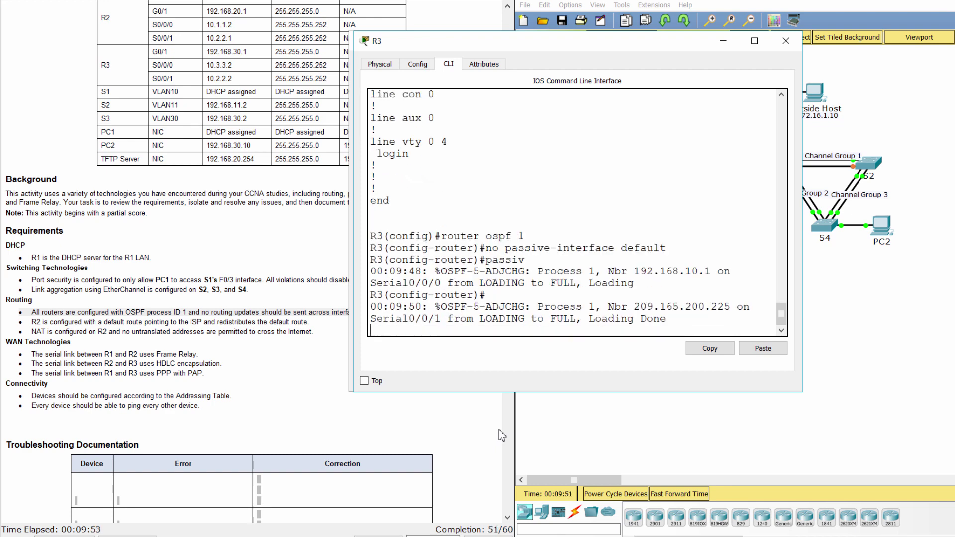
key(Return)
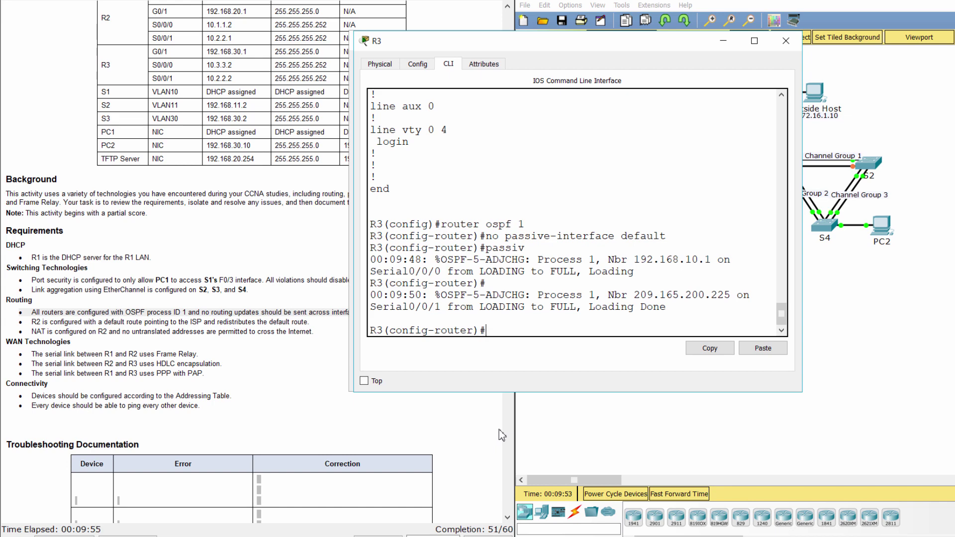
Make g0/1 a passive interface in R3's OSPF process 1
text(passive-interface)
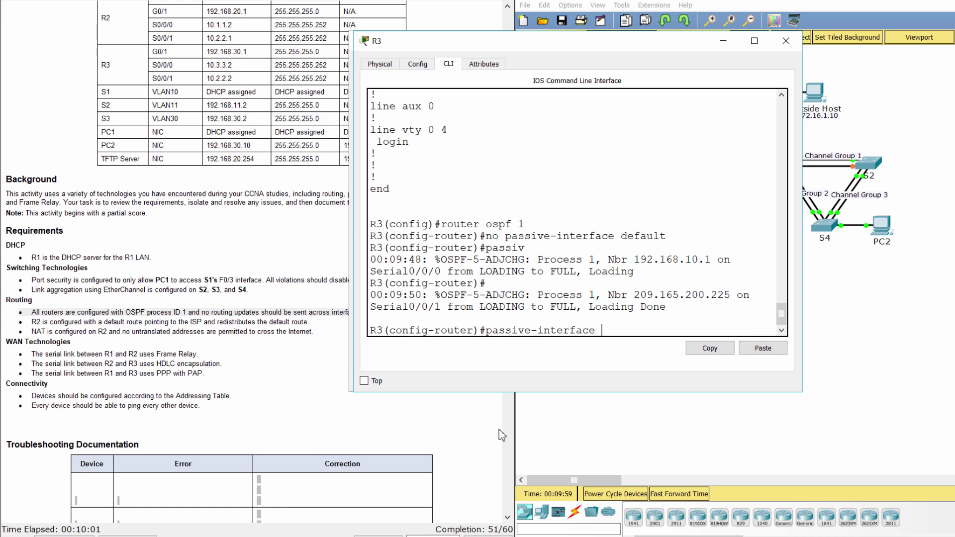
text( g0/1)
key(Return)
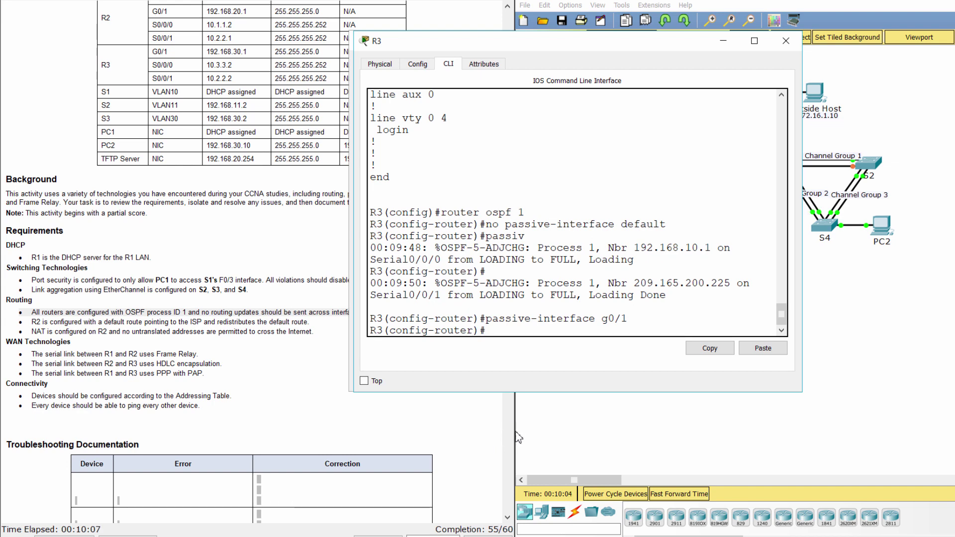
Open R2's command line in an enlarged window and enter privileged EXEC mode
click(927, 342)
click(682, 92)
drag(523, 114, 511, 45)
drag(661, 209, 805, 209)
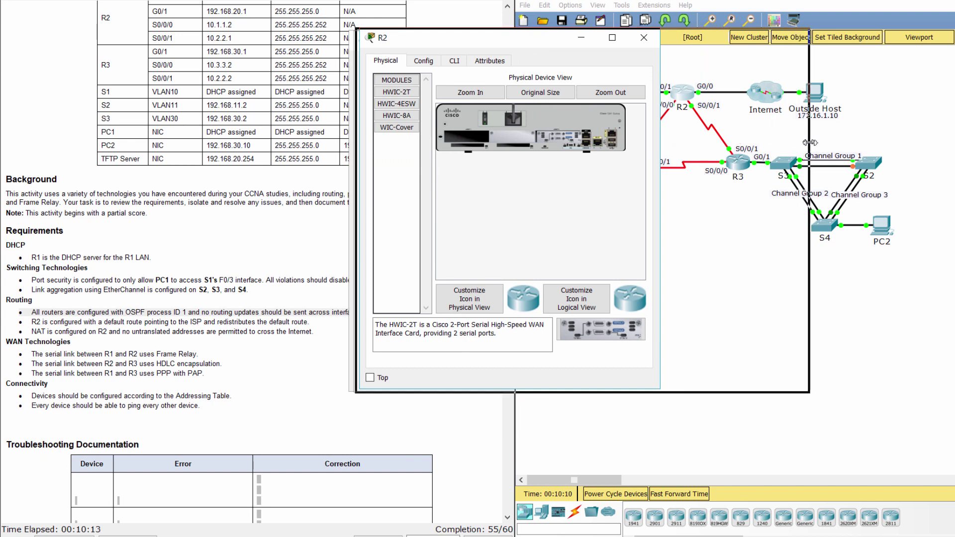
click(455, 62)
key(Return)
text(e)
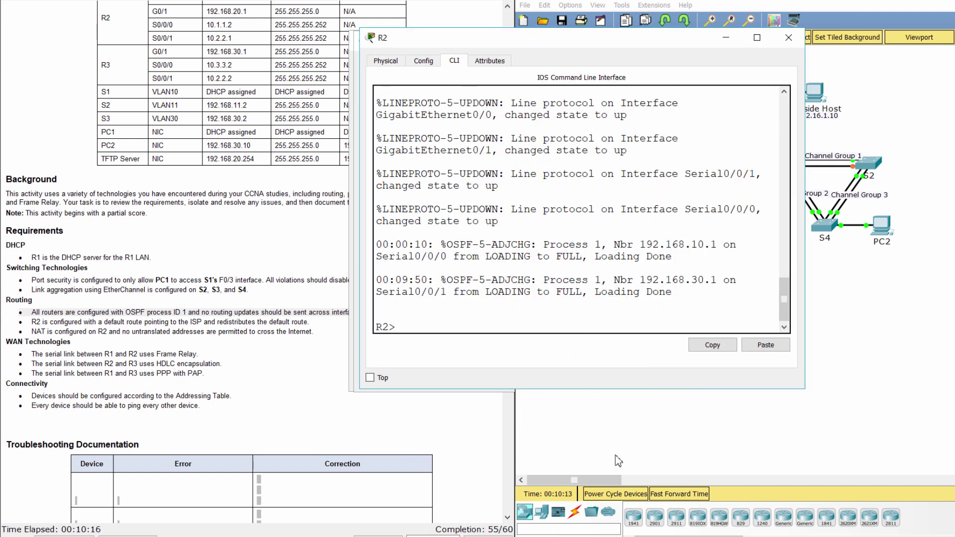
text(na)
key(Return)
Display R2's running configuration through to its end
text(show ru)
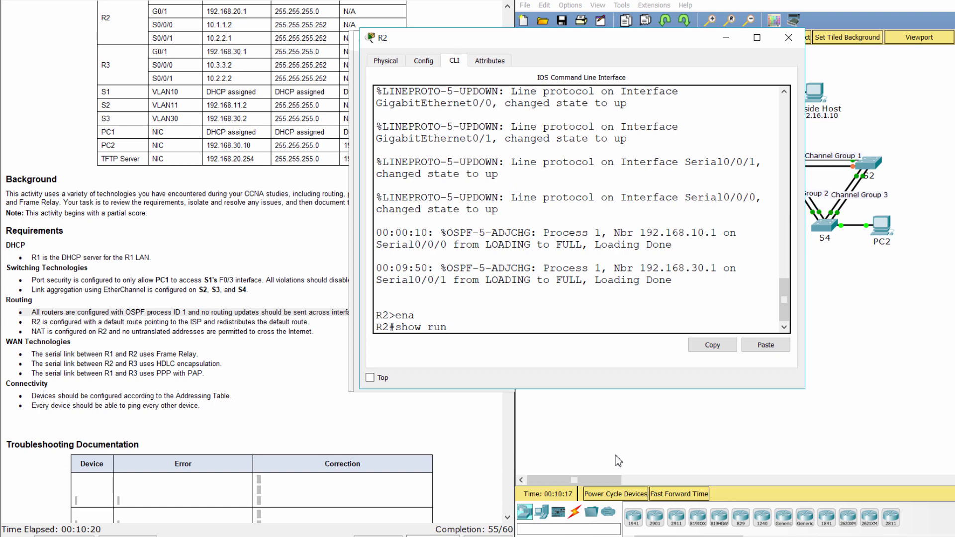
text(n)
key(Return)
key(space)
key(space)
key(space)
key(space)
Examine the OSPF process 1 section and the static default route in R2's running configuration
scroll(501, 267, up, 6)
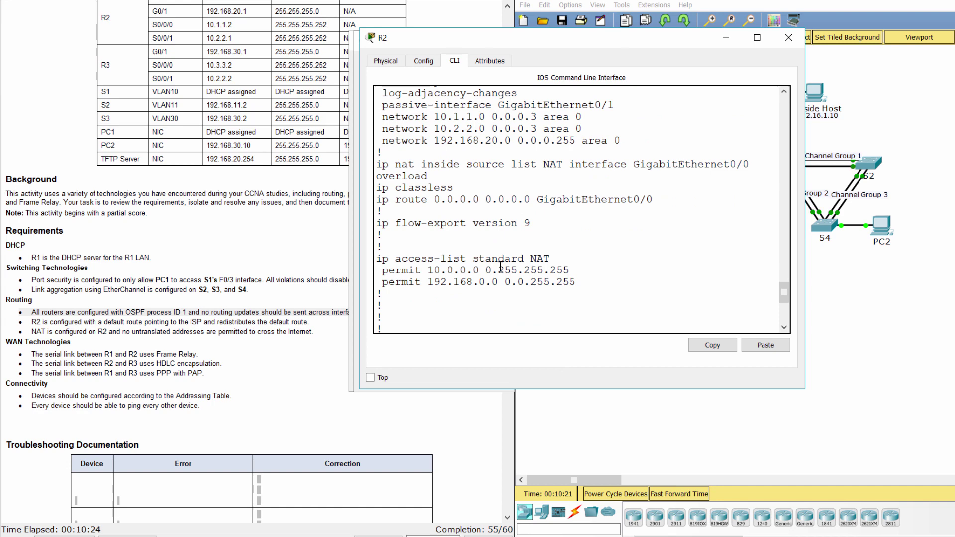
scroll(500, 267, up, 5)
scroll(497, 264, down, 5)
scroll(492, 260, up, 3)
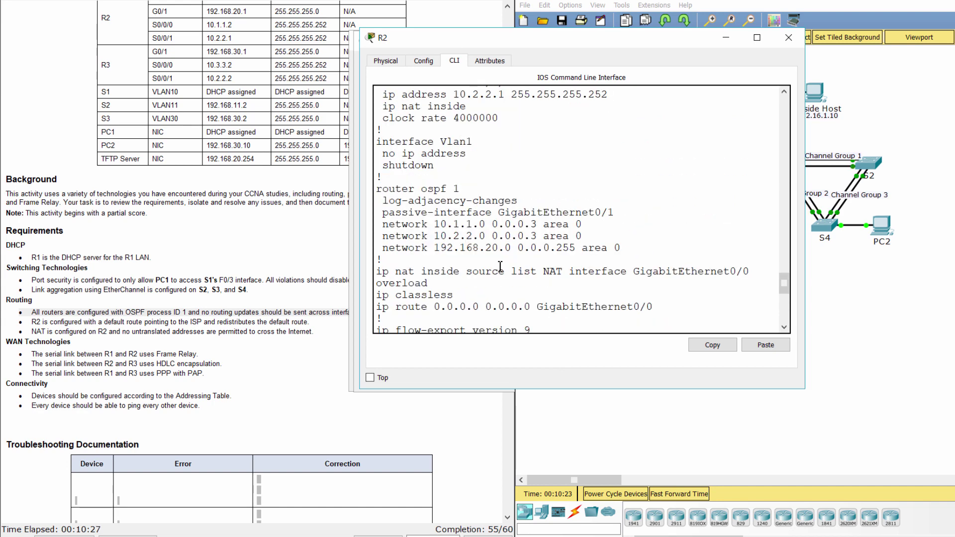
scroll(388, 196, down, 3)
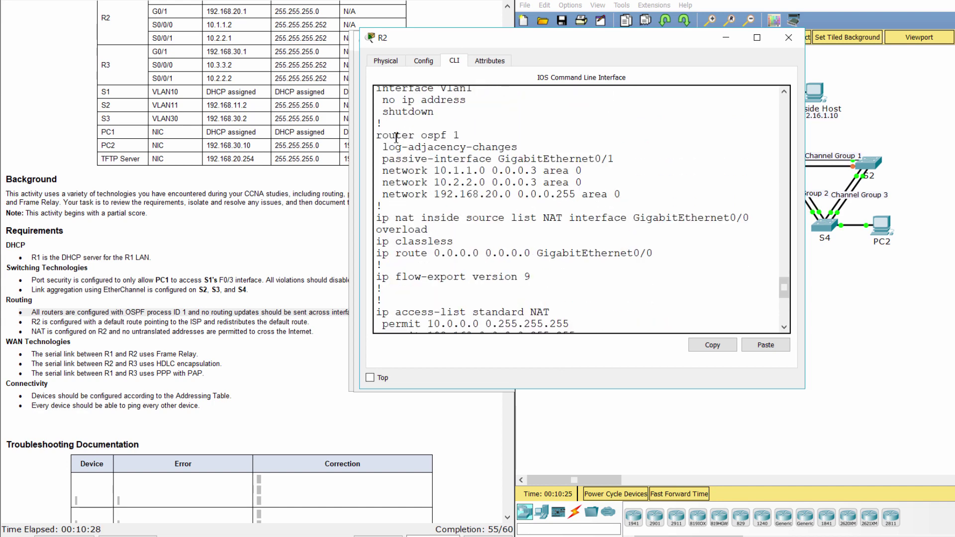
drag(381, 135, 436, 206)
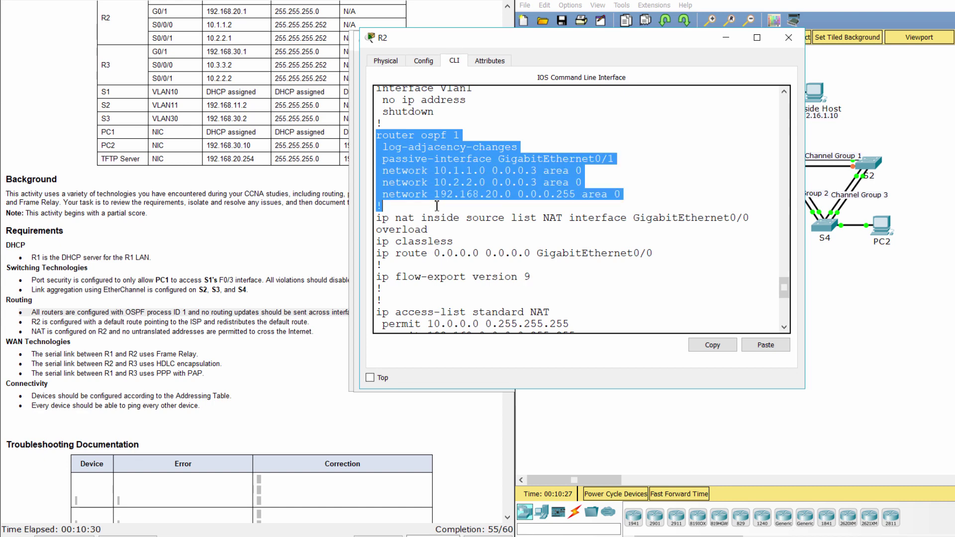
drag(381, 252, 682, 269)
drag(378, 205, 411, 203)
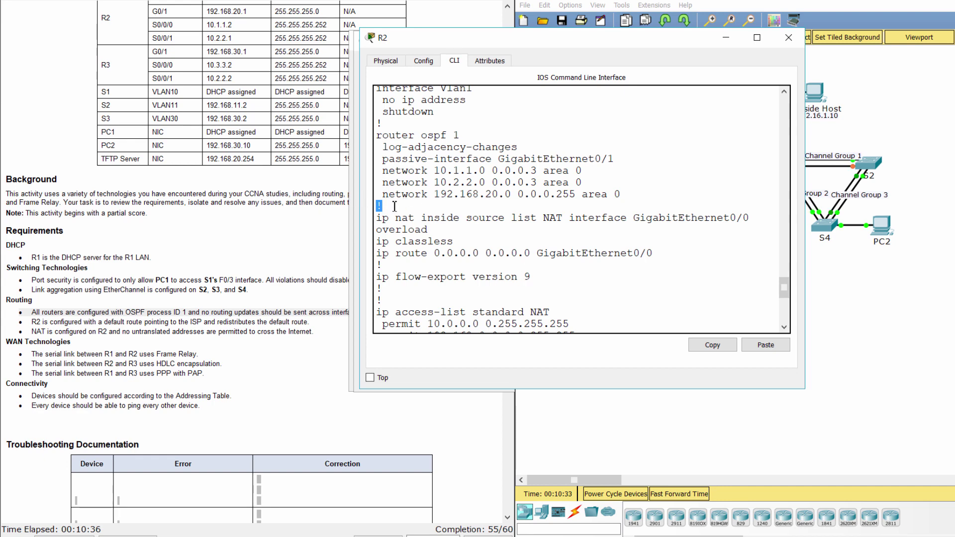
click(599, 326)
scroll(599, 326, down, 8)
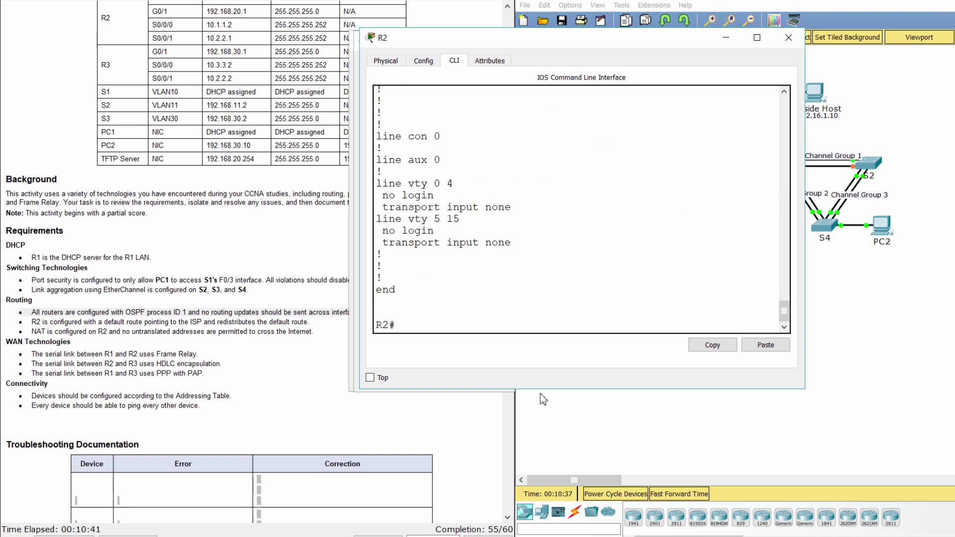
Configure R2's OSPF process 1 to redistribute the default route with default-information originate
text(conf t)
key(Return)
text(router ospf 1)
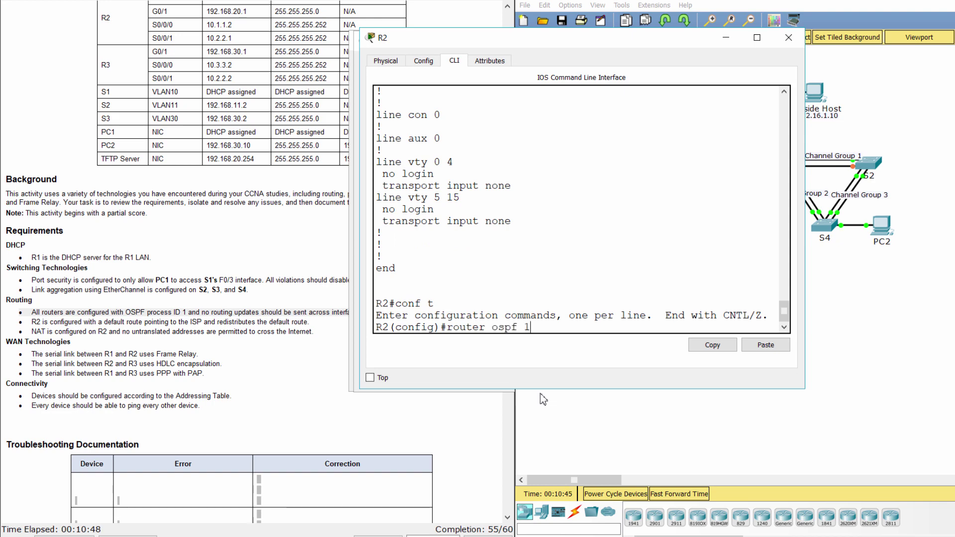
key(Return)
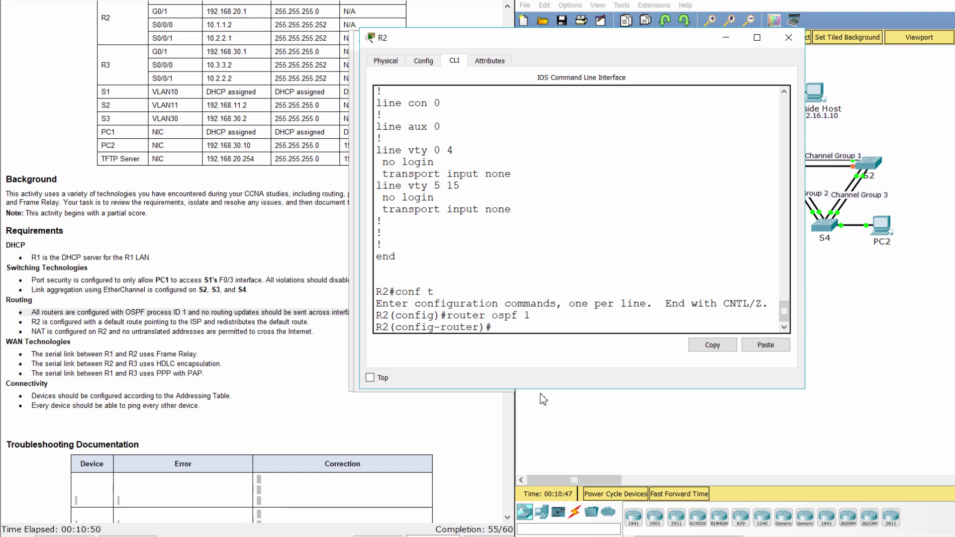
text(default-in)
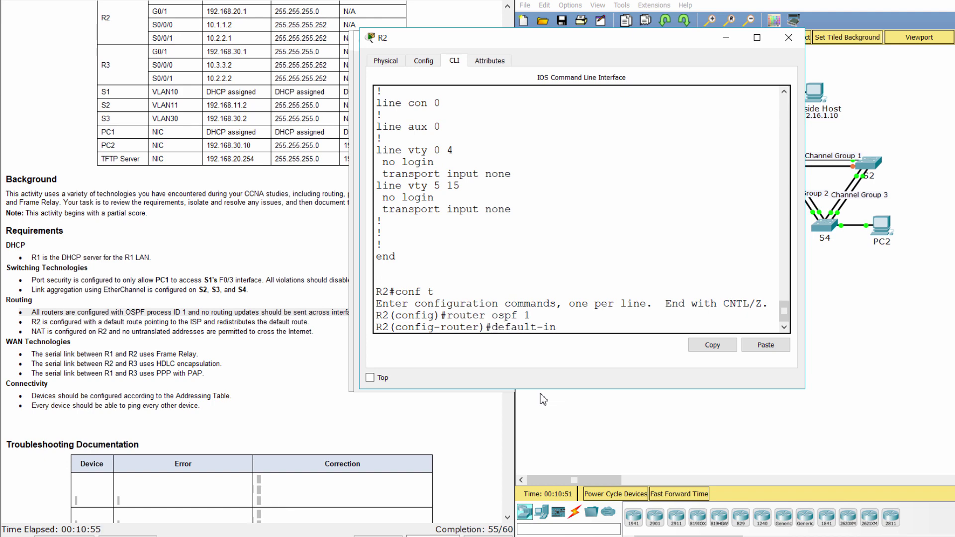
text(formation)
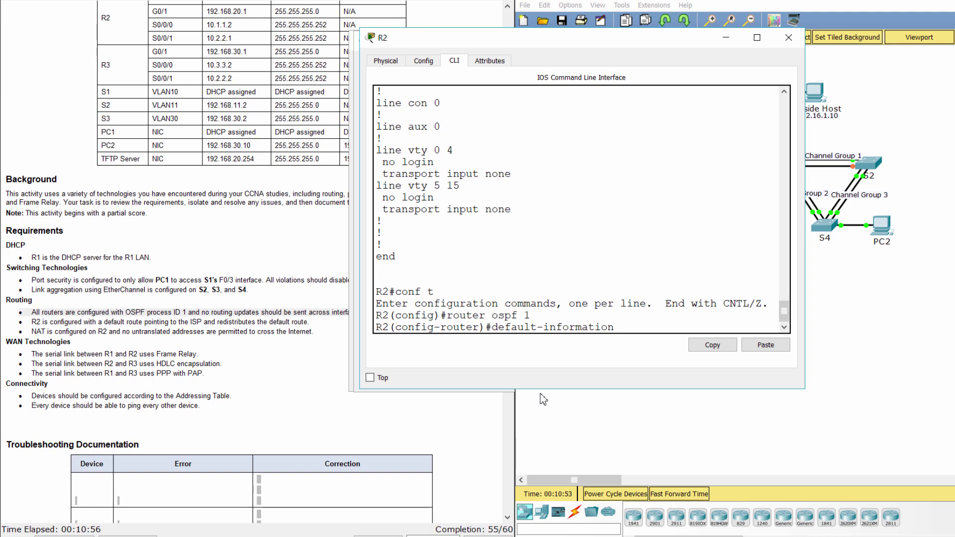
text( originate)
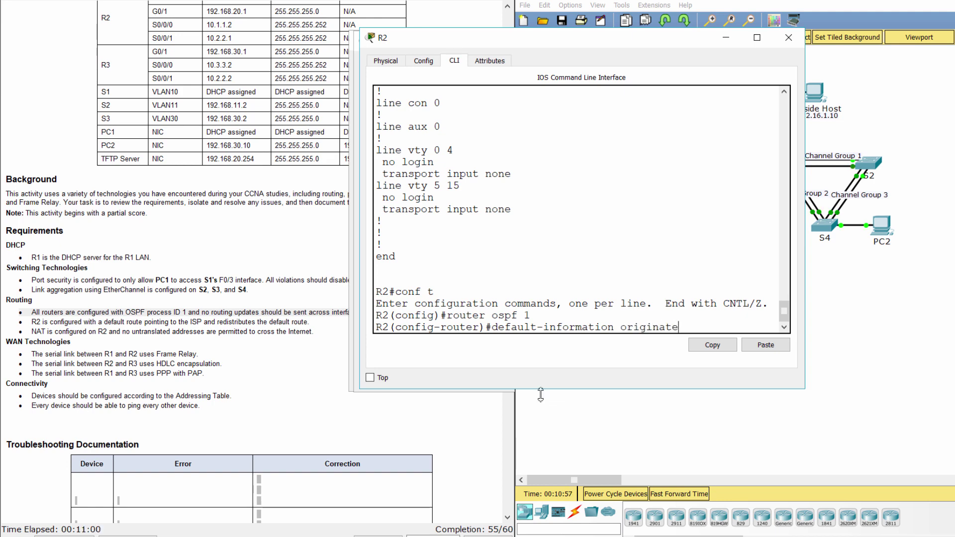
key(Return)
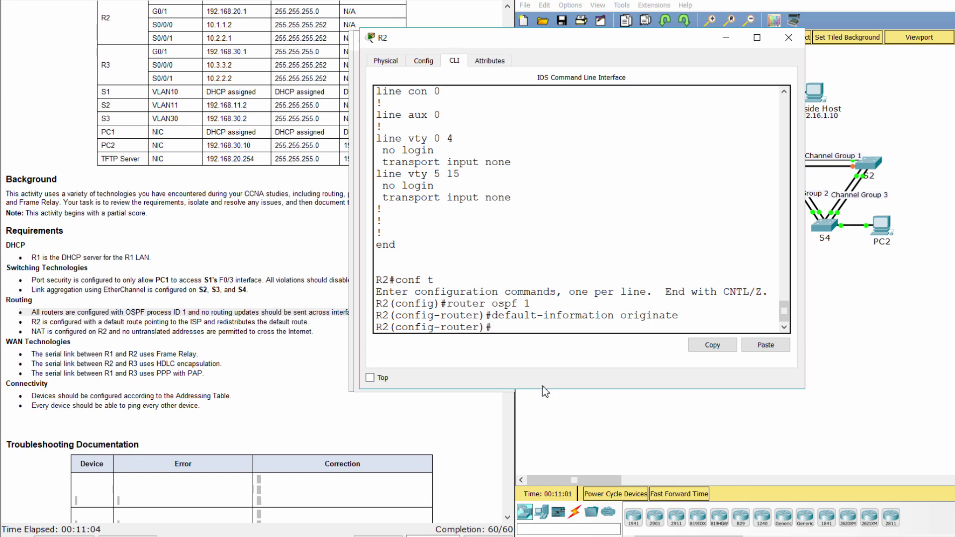
Compare the requirement for R2's default route to the ISP with its configured static route and the exit interface in the topology
click(166, 326)
drag(21, 323, 324, 327)
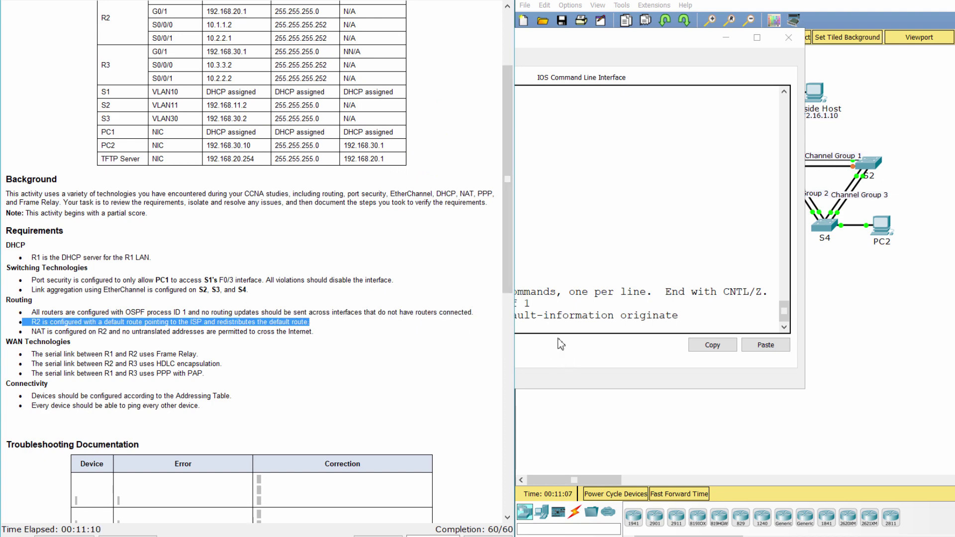
click(640, 260)
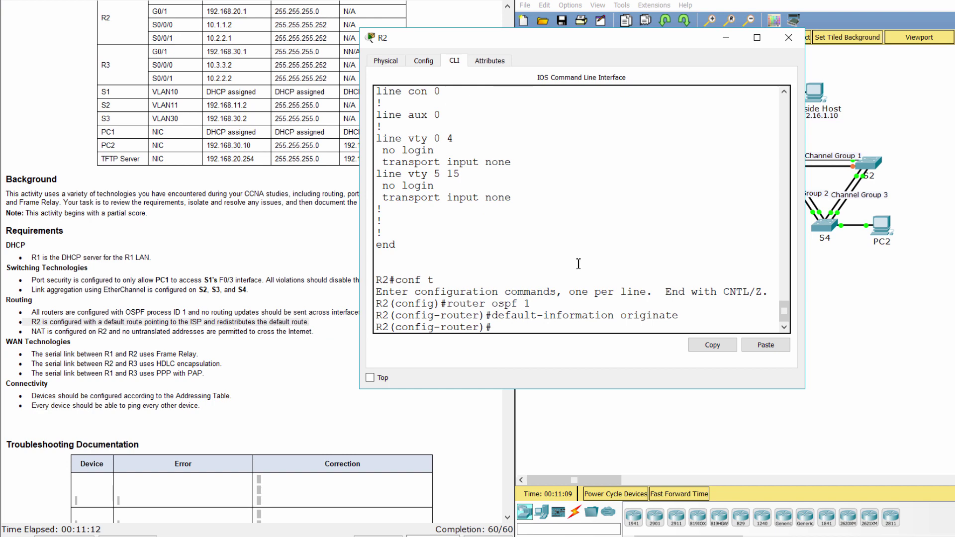
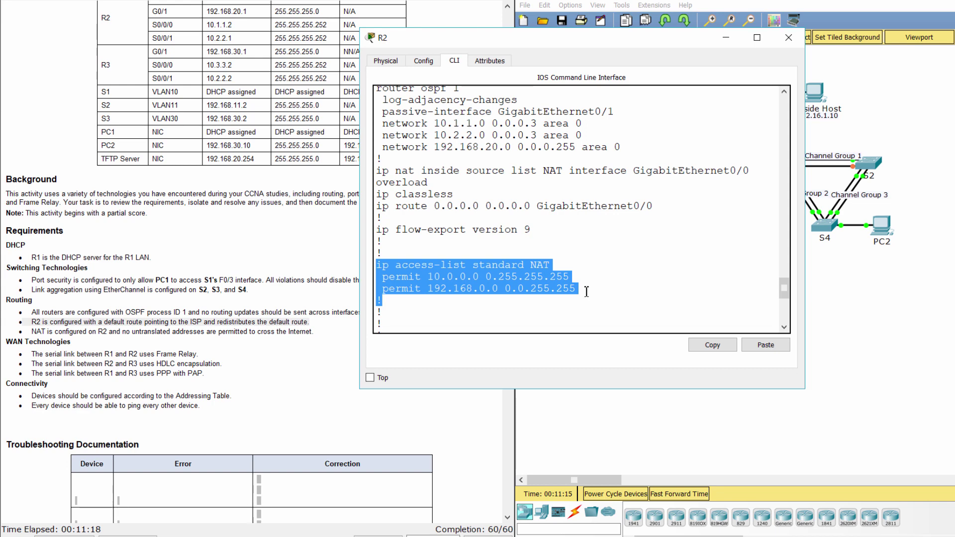
drag(380, 170, 465, 183)
drag(381, 205, 657, 211)
click(525, 201)
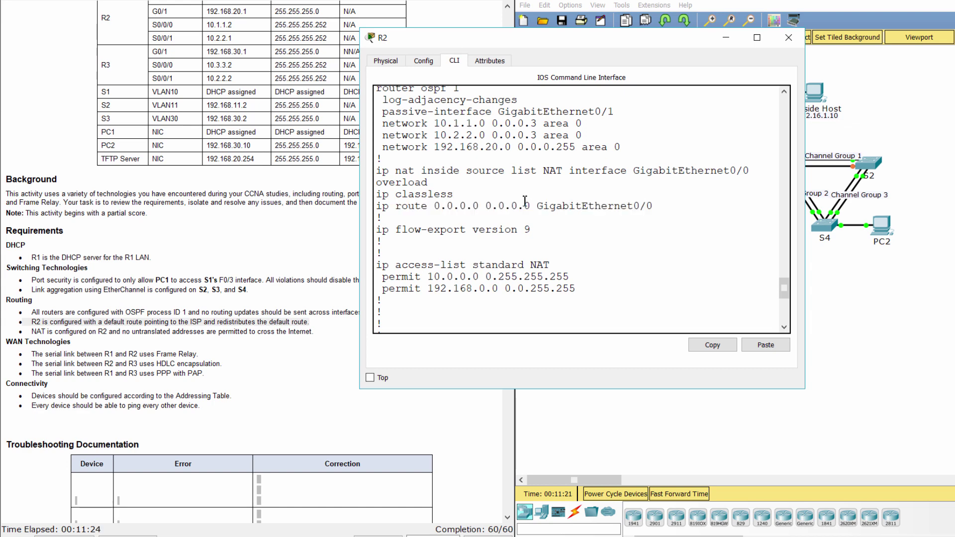
drag(538, 206, 664, 208)
click(924, 102)
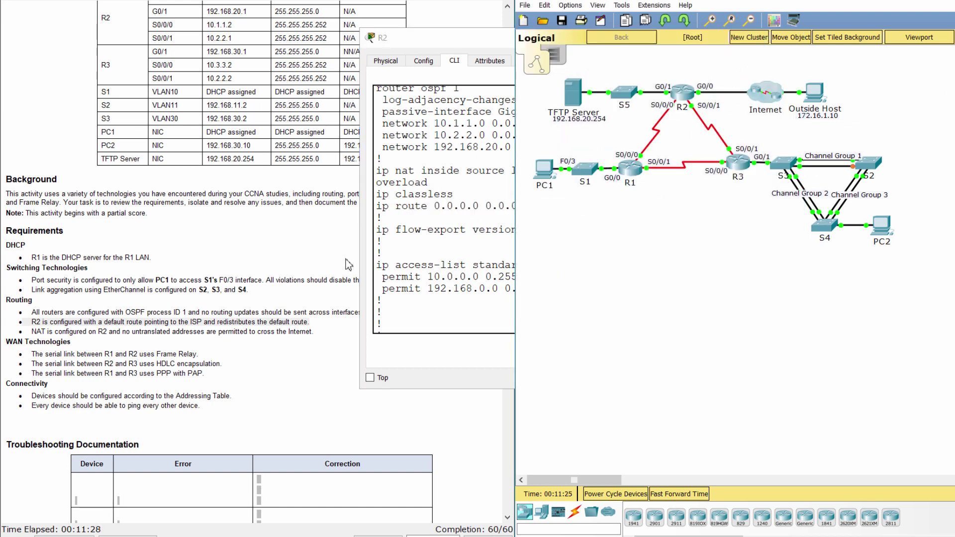
click(454, 275)
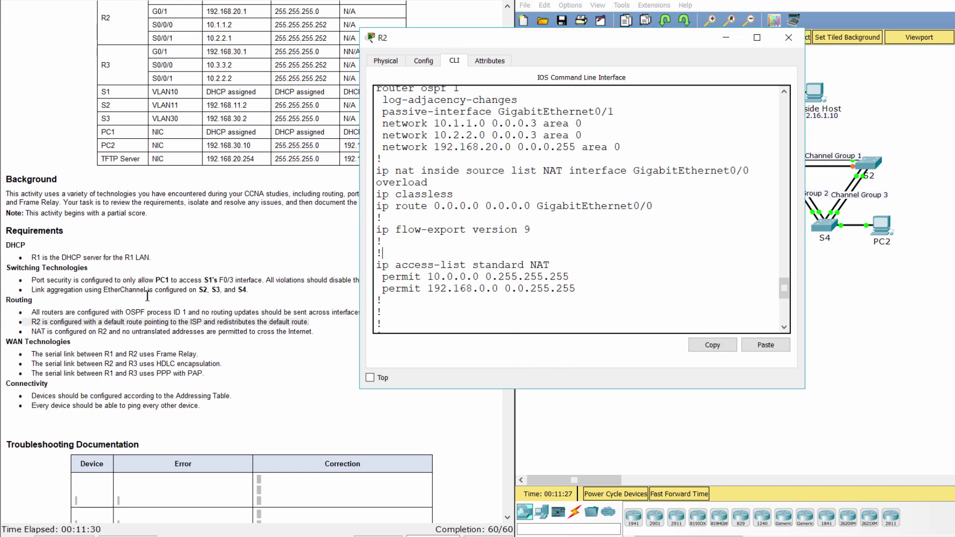
Check the NAT requirement against R2's NAT overload statement and standard access list
click(53, 335)
drag(15, 331, 439, 328)
click(696, 221)
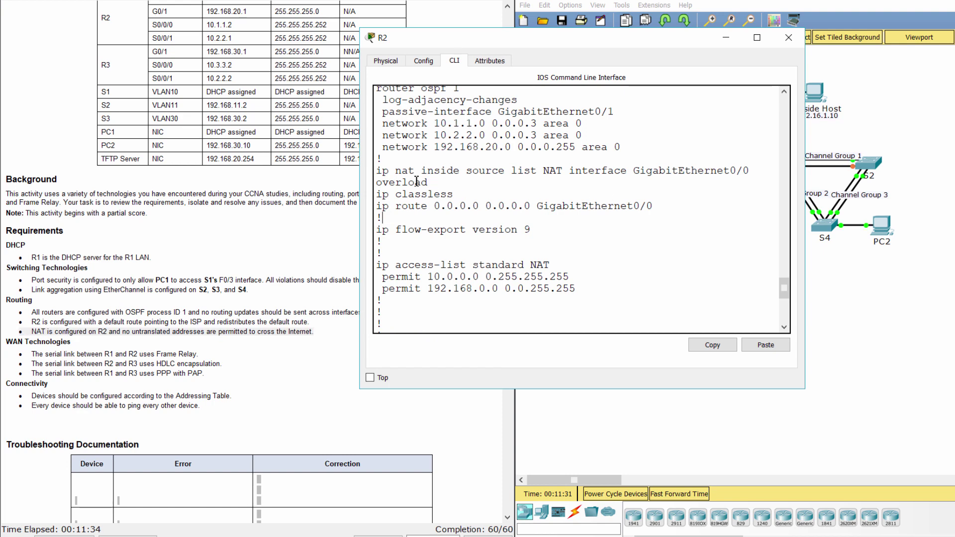
drag(378, 170, 571, 301)
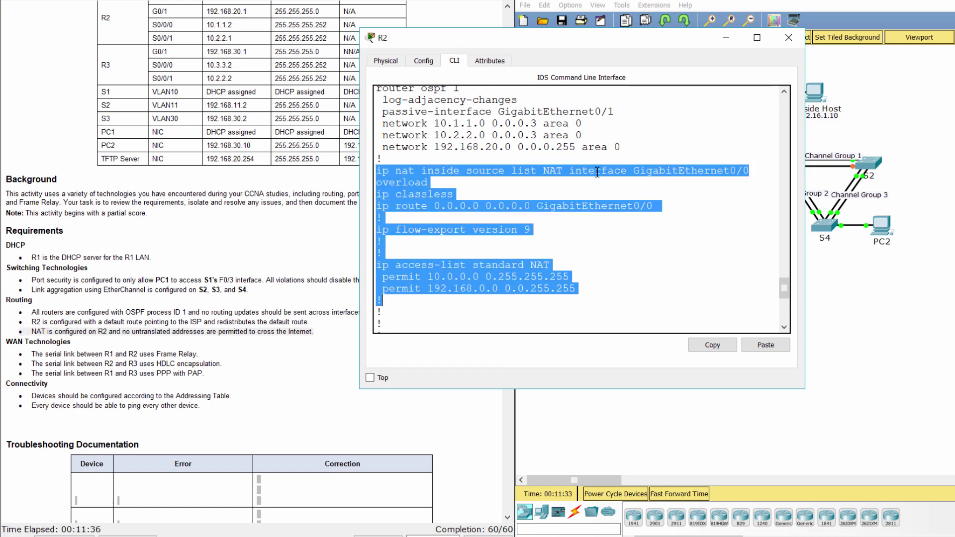
key(ctrl+c)
Check R2's Serial0/0/0 configuration against the WAN requirement that the R1–R2 serial link uses Frame Relay
click(171, 334)
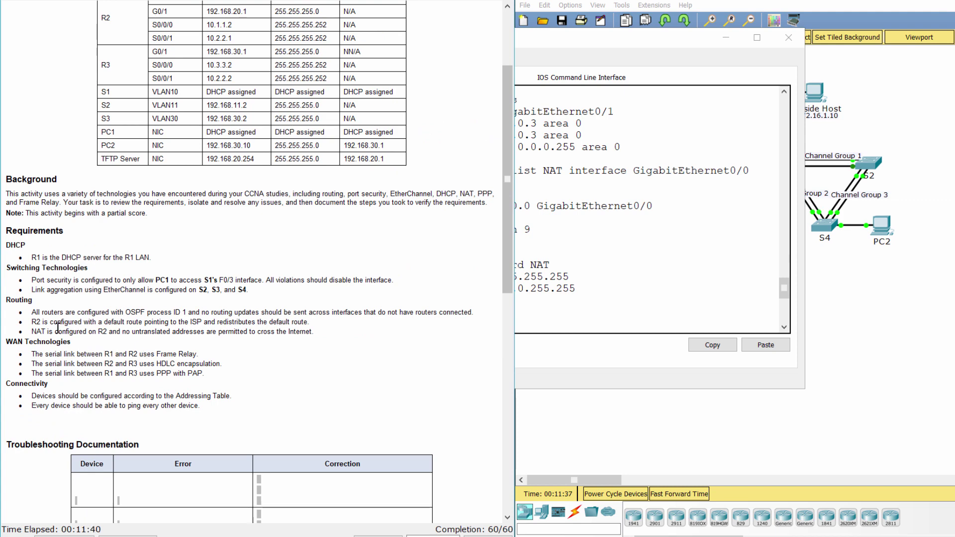
drag(6, 341, 74, 342)
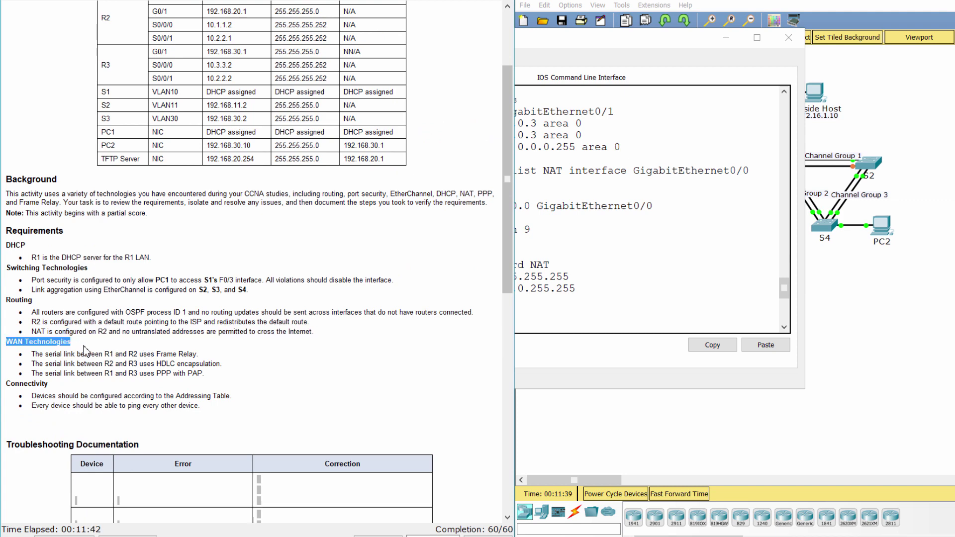
scroll(86, 351, down, 3)
scroll(87, 351, down, 3)
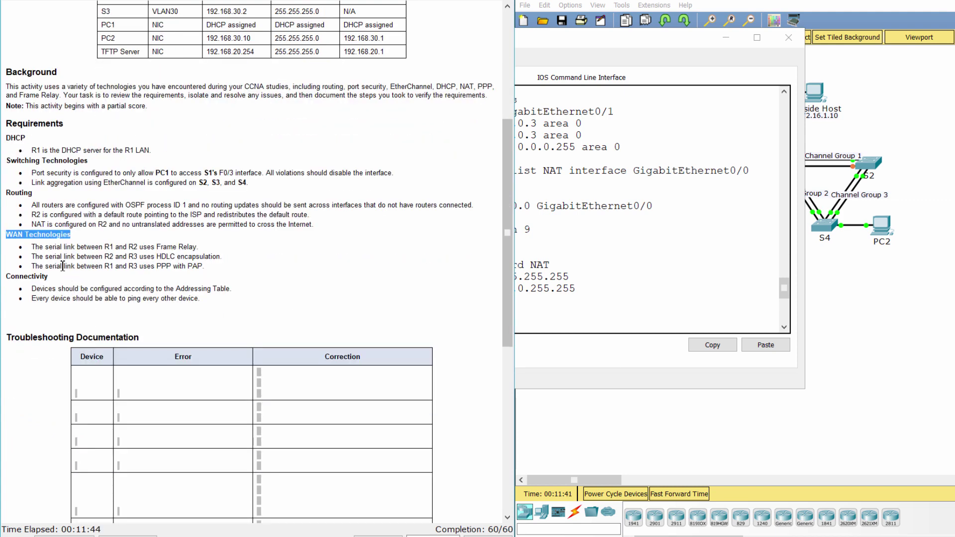
drag(21, 249, 214, 246)
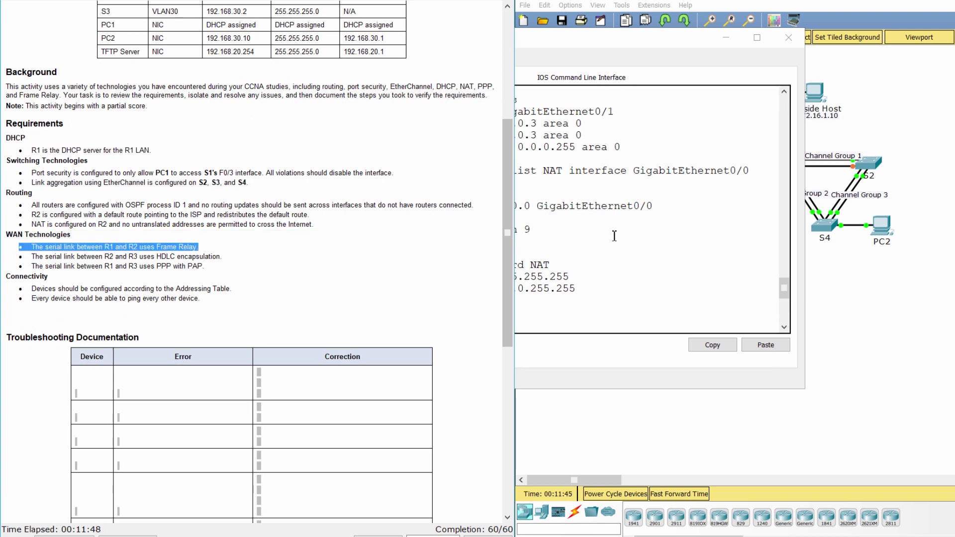
click(895, 280)
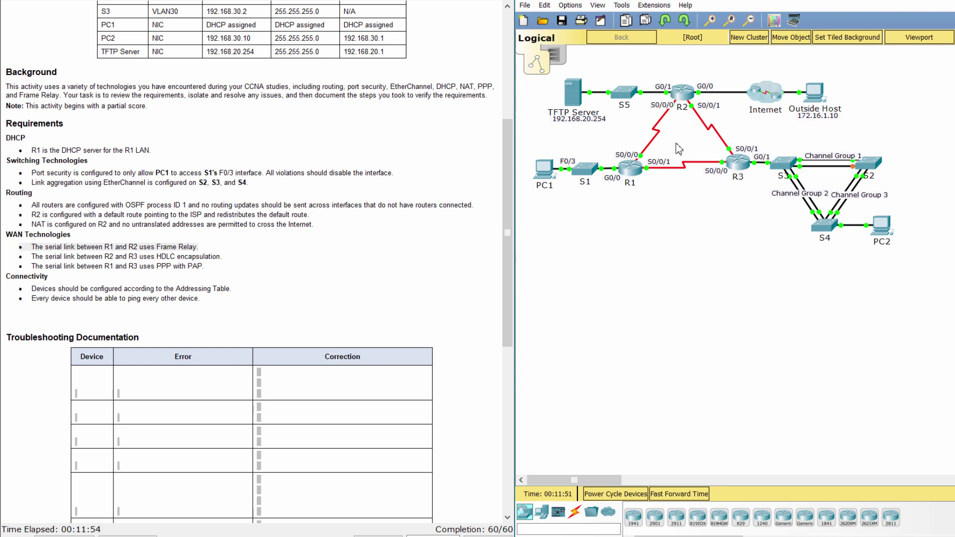
click(685, 94)
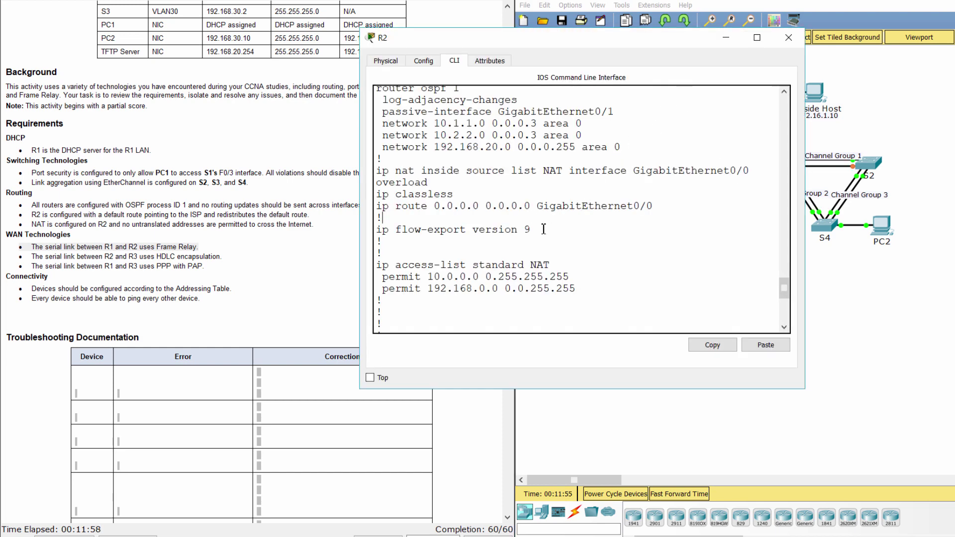
scroll(544, 228, down, 2)
scroll(543, 229, up, 6)
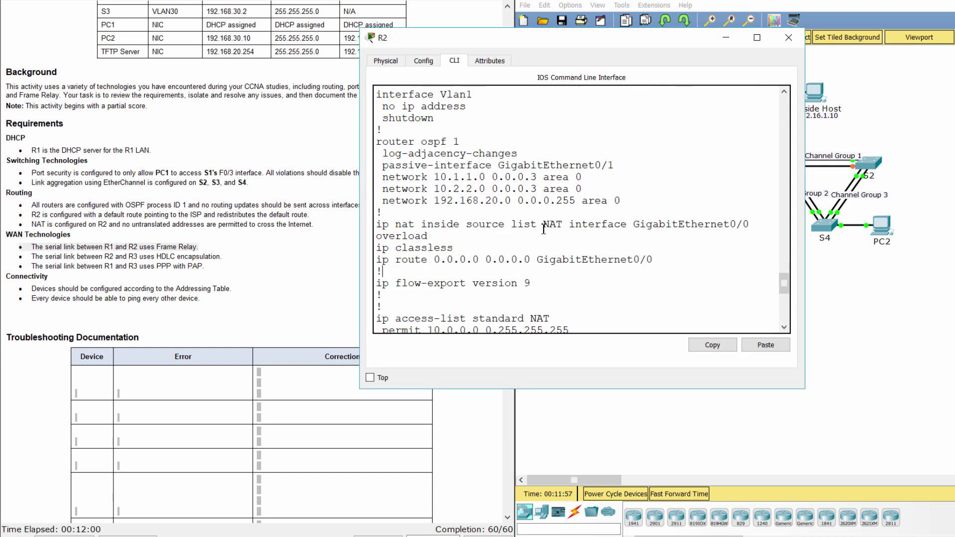
scroll(544, 229, up, 4)
scroll(543, 229, down, 2)
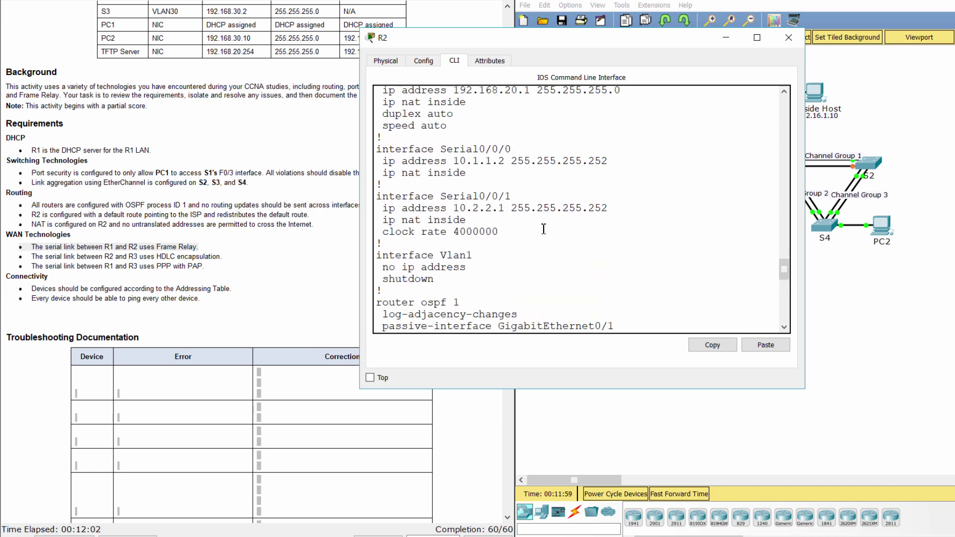
drag(378, 149, 478, 182)
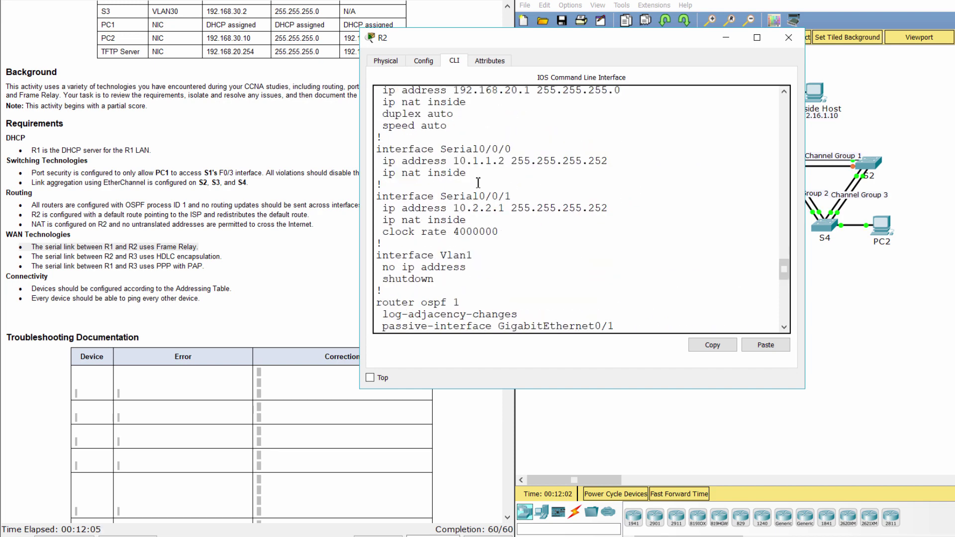
Check R2's Serial0/0/1 configuration against the WAN requirement that the R2–R3 serial link uses HDLC encapsulation
click(19, 257)
drag(19, 257, 228, 254)
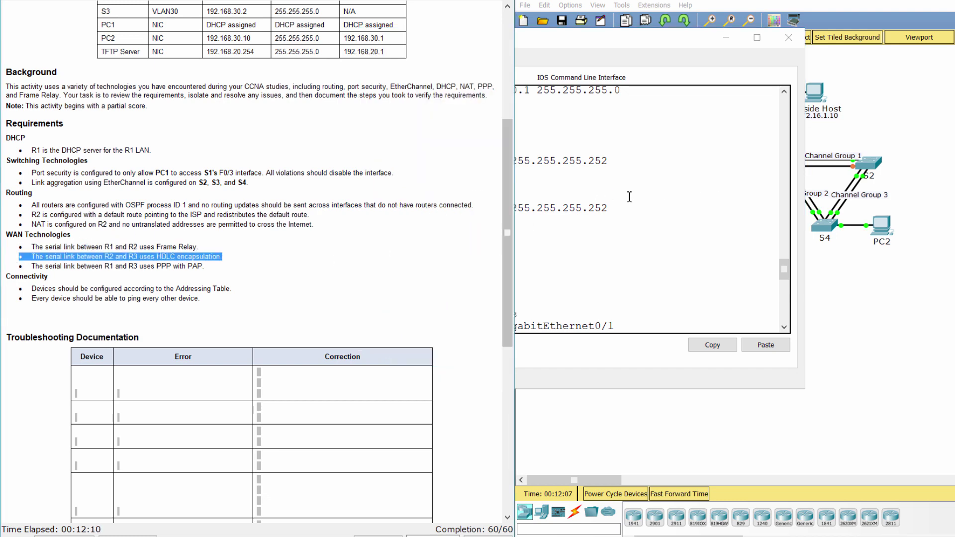
click(900, 314)
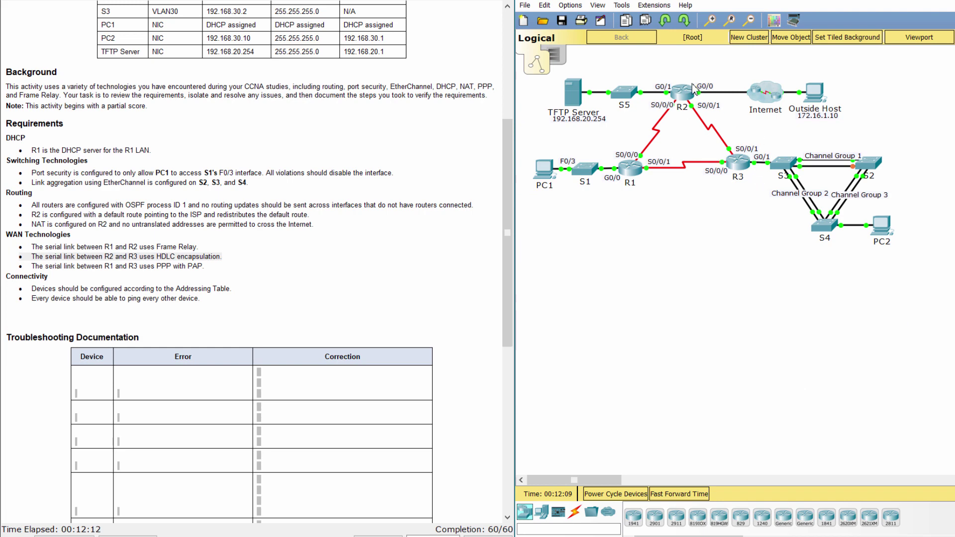
click(693, 86)
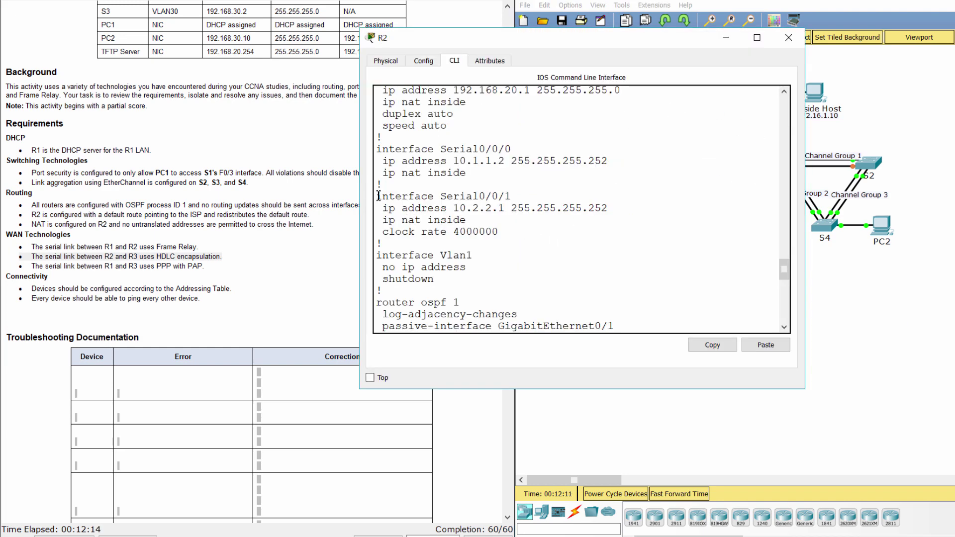
drag(379, 196, 461, 222)
click(547, 242)
Review the PPP with PAP requirement for the R1–R3 link and display R1's full running configuration with do show run
click(237, 273)
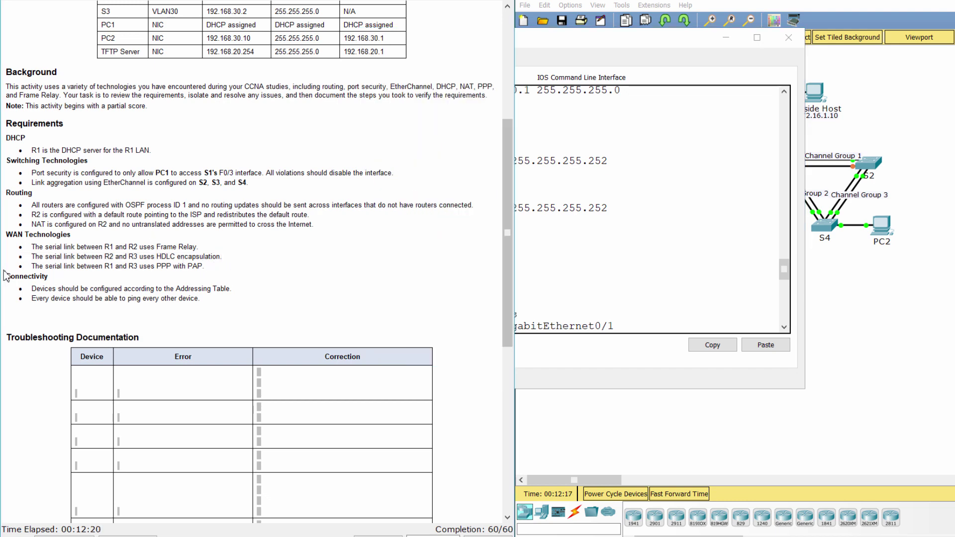
drag(11, 276, 210, 268)
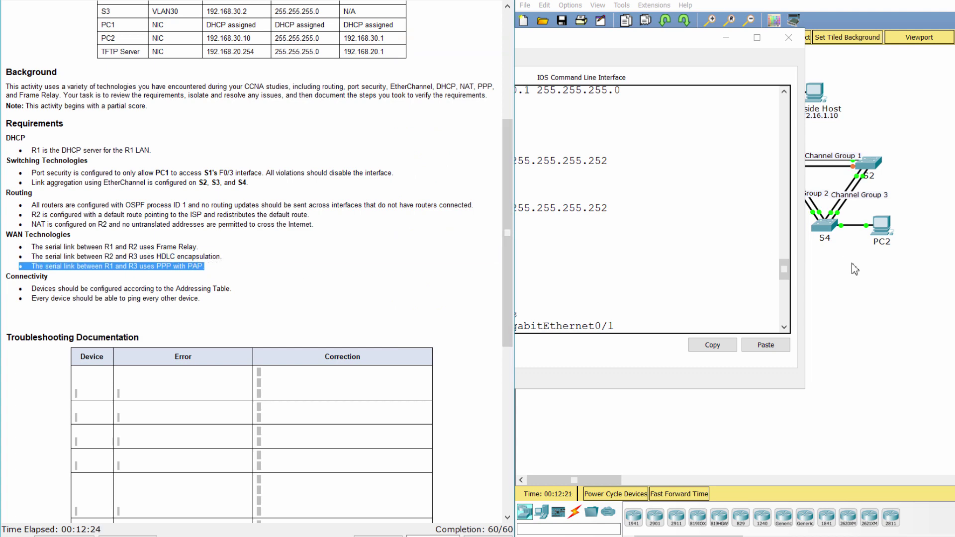
click(852, 293)
click(632, 169)
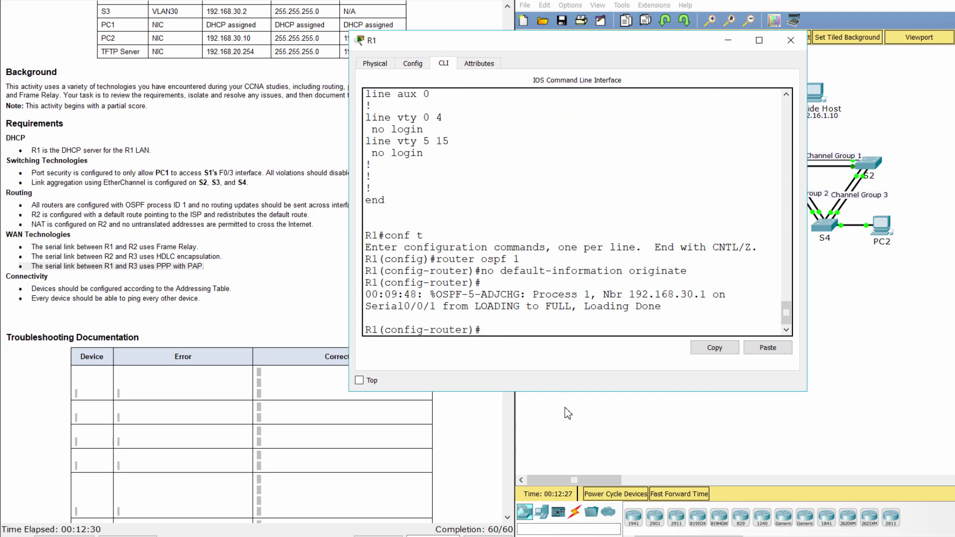
text(do show run)
key(Return)
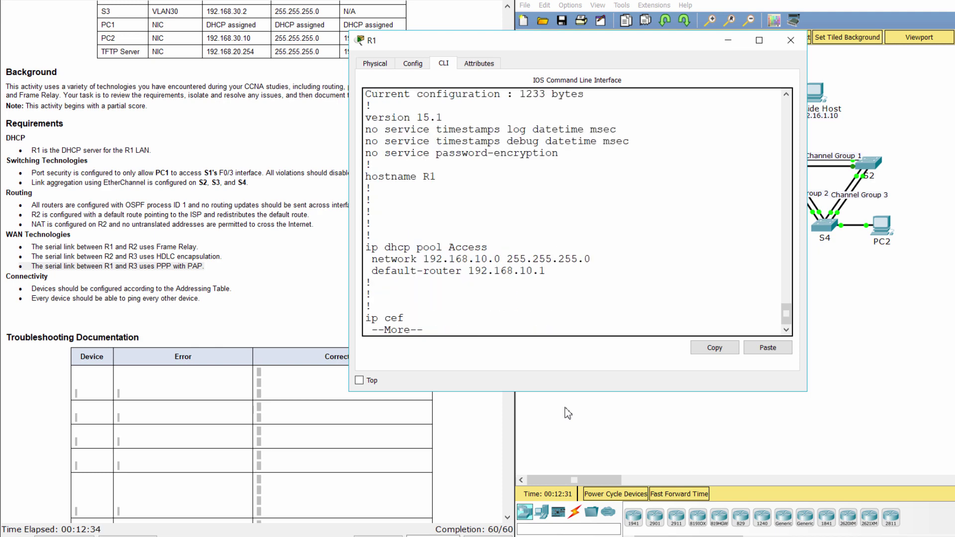
key(space)
key(space)
key(space)
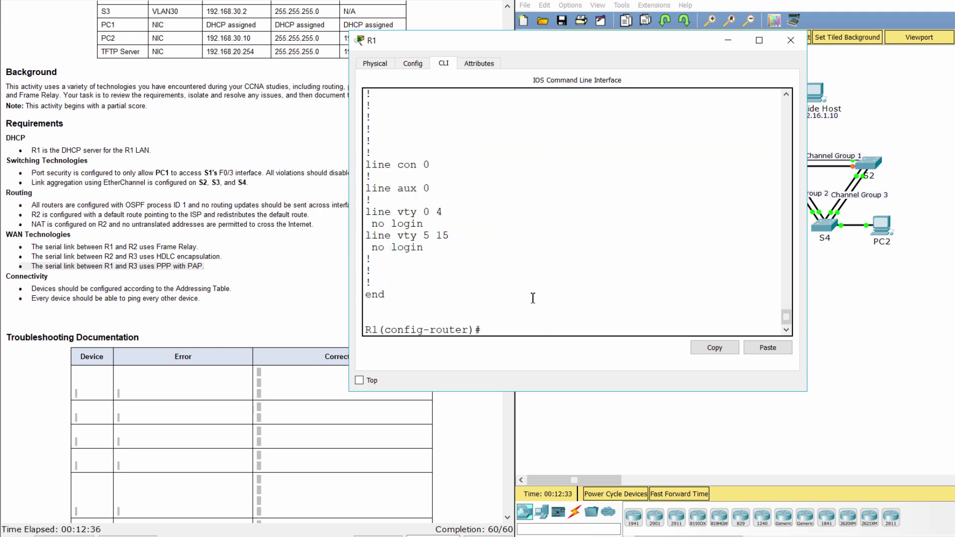
Examine the PPP encapsulation and PAP authentication lines under R1's Serial0/0/1 interface in the running configuration
scroll(529, 298, up, 5)
scroll(529, 298, up, 6)
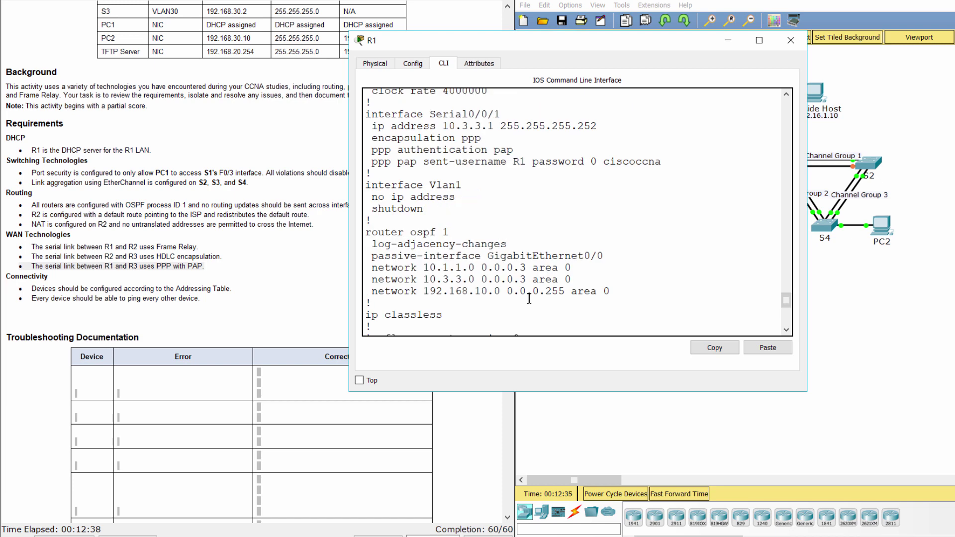
scroll(529, 298, up, 4)
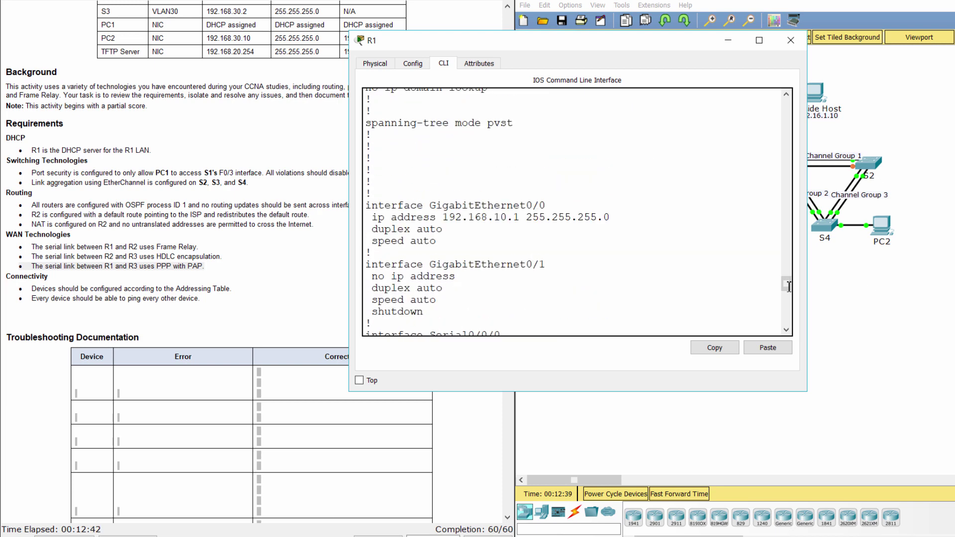
click(830, 338)
click(463, 242)
scroll(488, 256, down, 5)
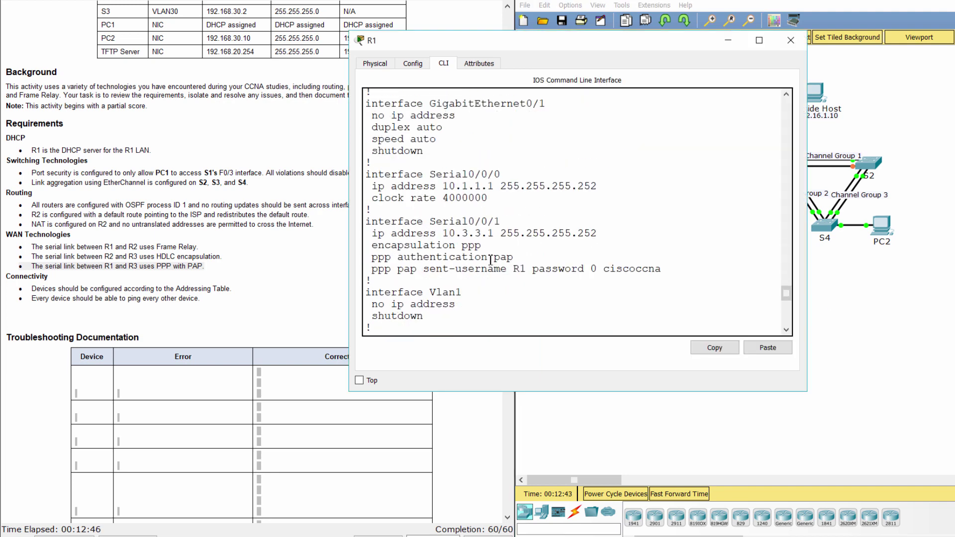
drag(367, 222, 437, 279)
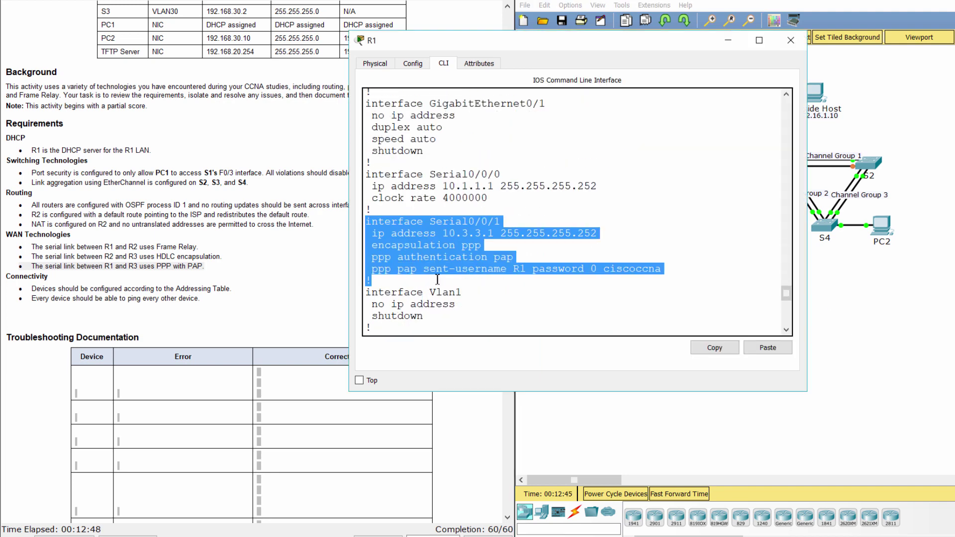
click(402, 291)
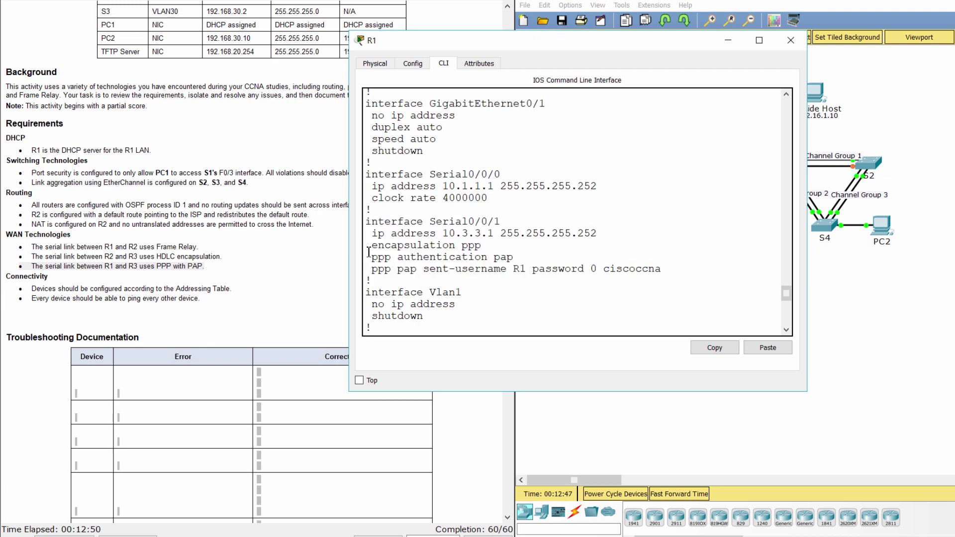
drag(368, 252, 399, 283)
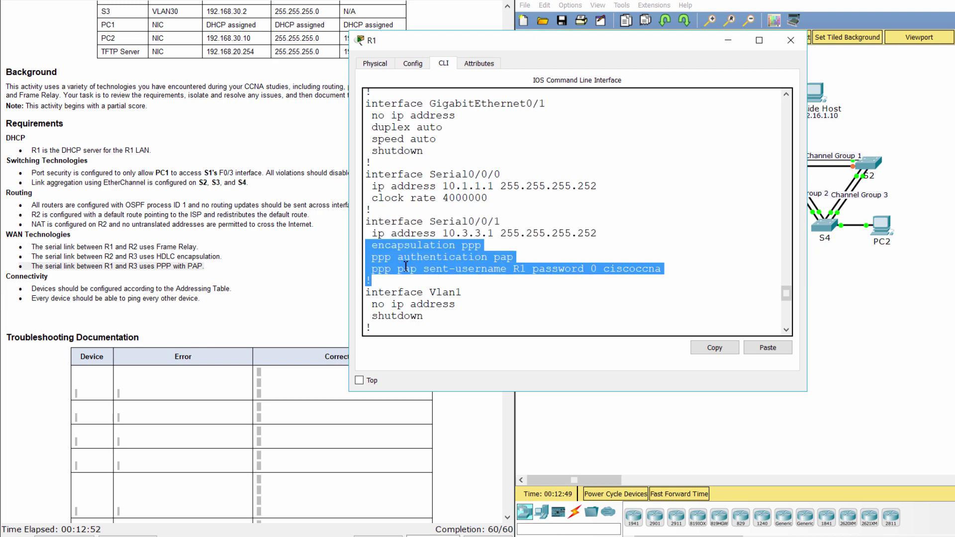
Display R3's full running configuration with do show run
click(866, 295)
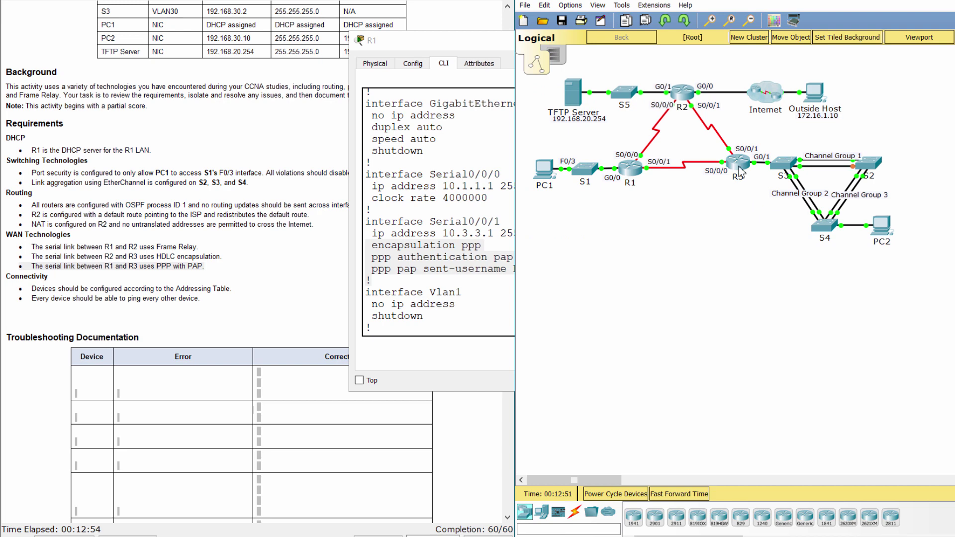
click(738, 165)
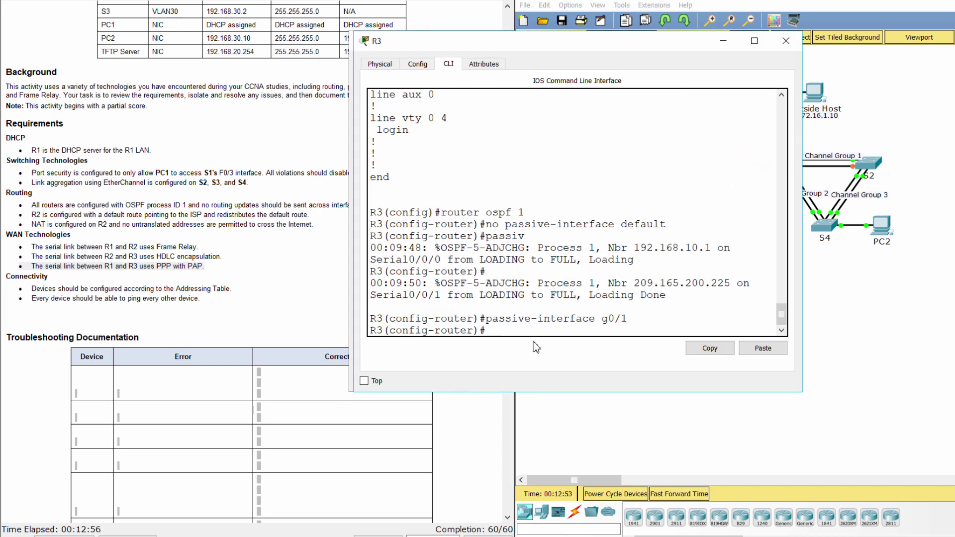
text(do show run)
key(Return)
key(space)
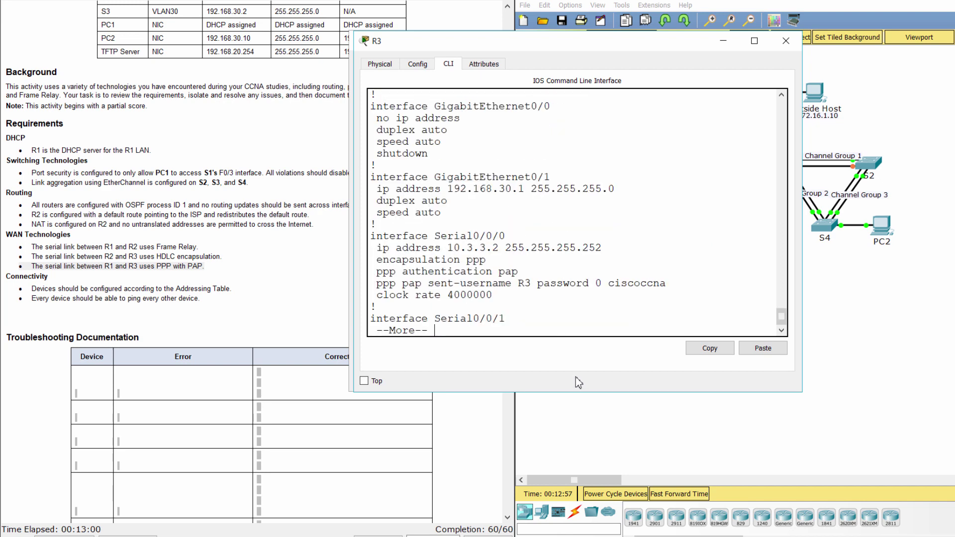
key(space)
Check R3's Serial0/0/0 encapsulation, authentication and PAP sent-username lines against the PPP with PAP requirement
scroll(568, 302, up, 5)
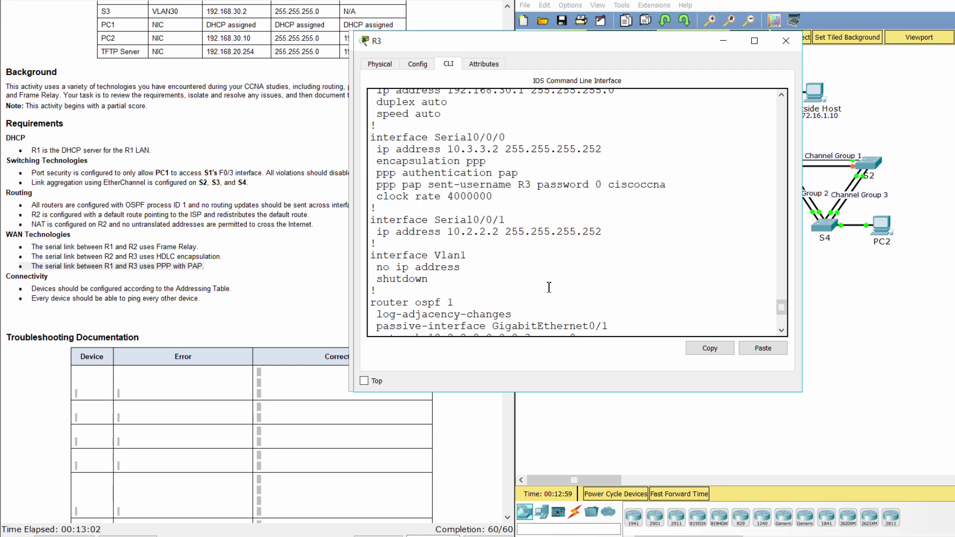
scroll(548, 285, up, 2)
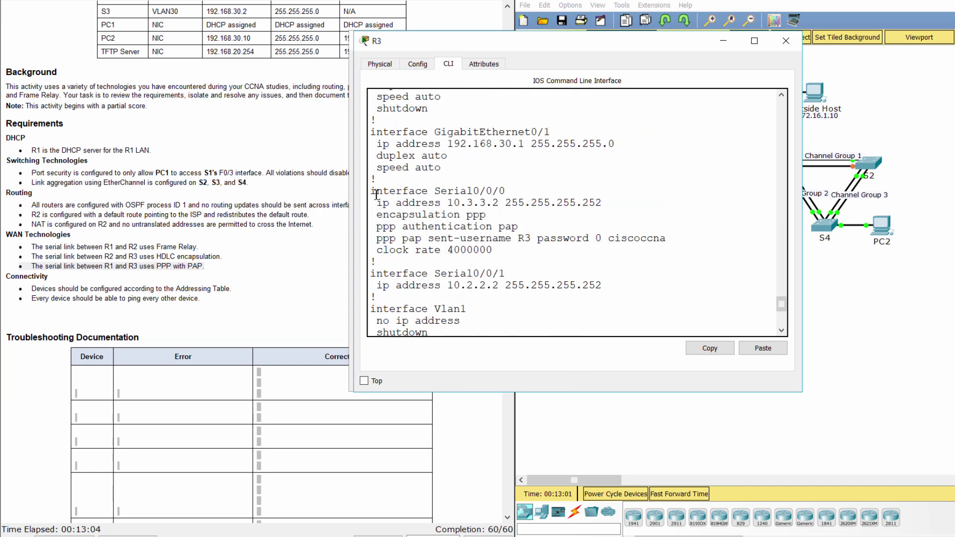
drag(371, 191, 589, 256)
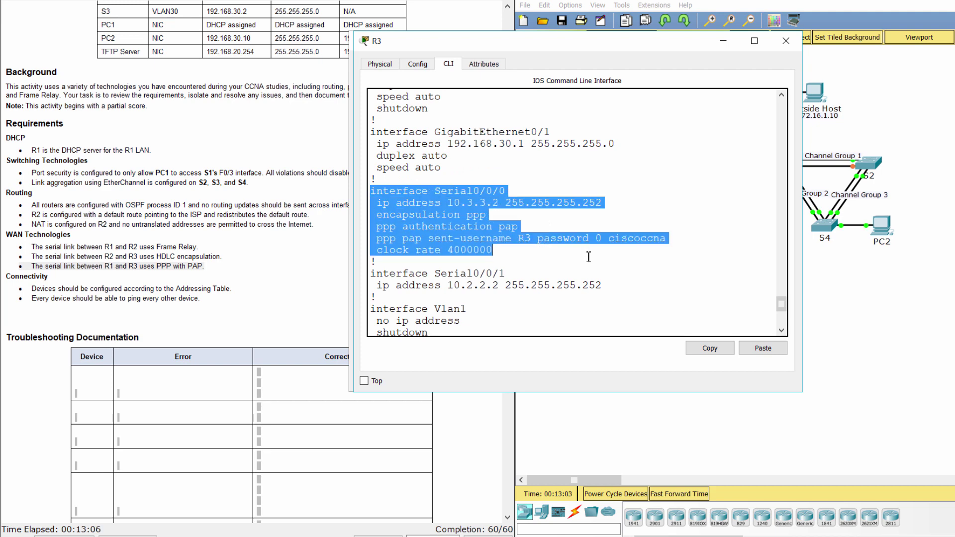
drag(372, 217, 692, 237)
click(557, 252)
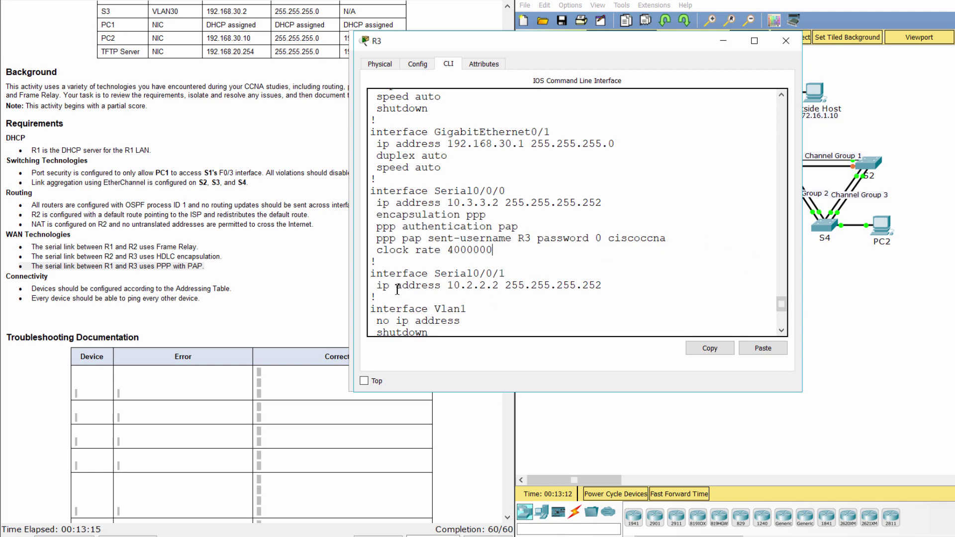
Examine the encapsulation settings of R3's Serial0/0/1 and R1's Serial0/0/0 interfaces
drag(370, 273, 405, 297)
click(918, 303)
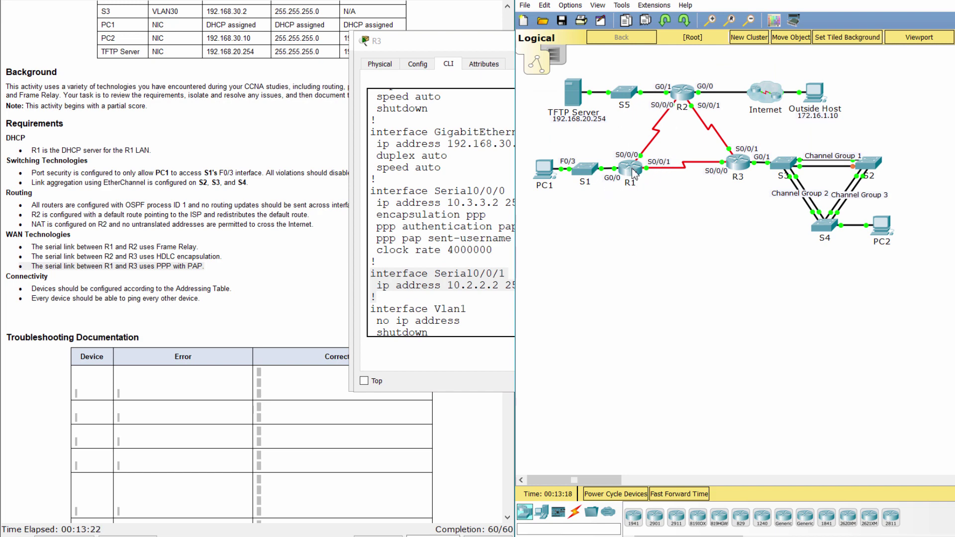
click(632, 168)
click(392, 188)
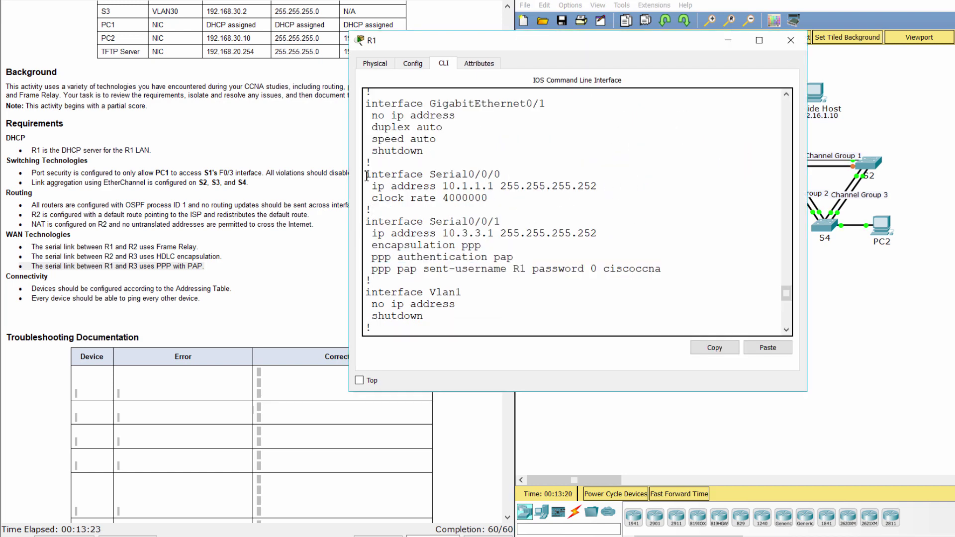
drag(366, 176, 410, 207)
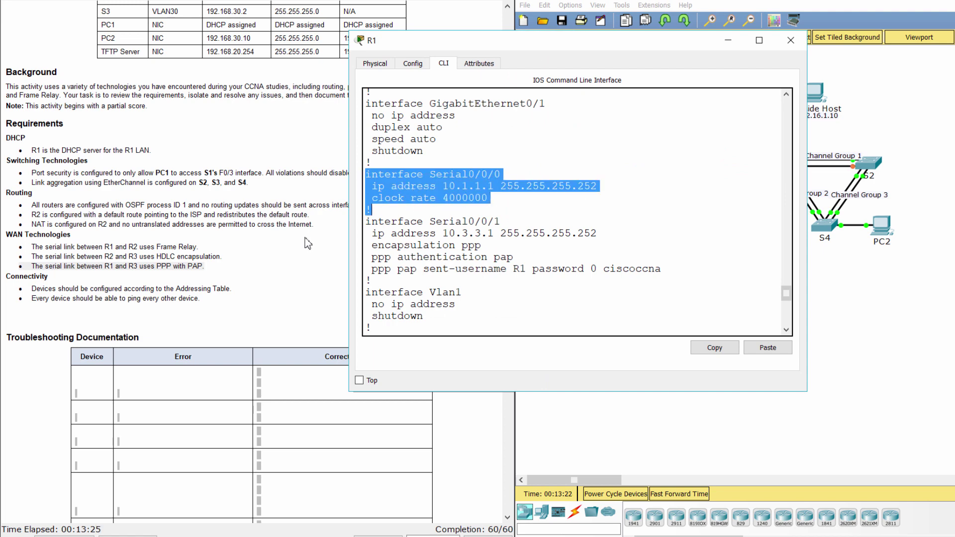
Review the Connectivity requirements and the Addressing Table in the activity instructions
click(272, 267)
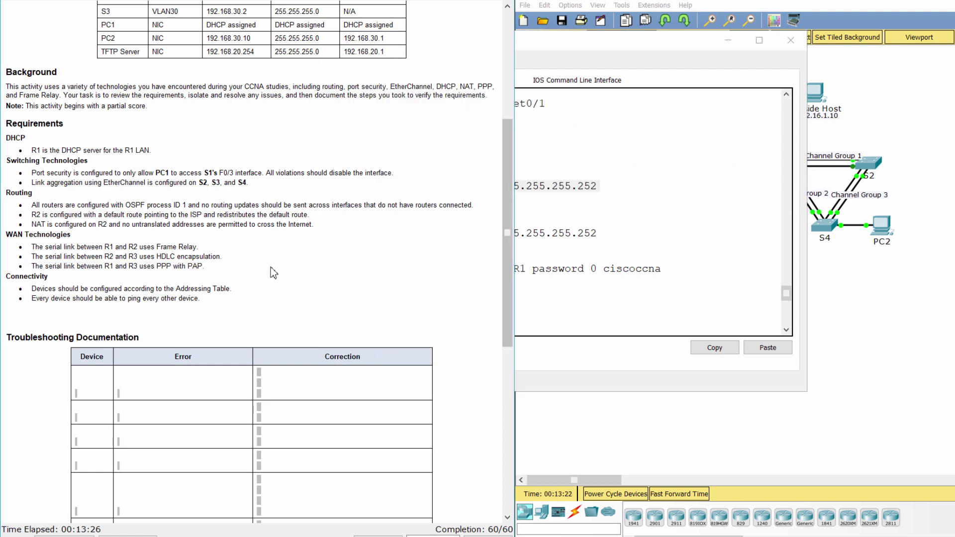
double_click(17, 280)
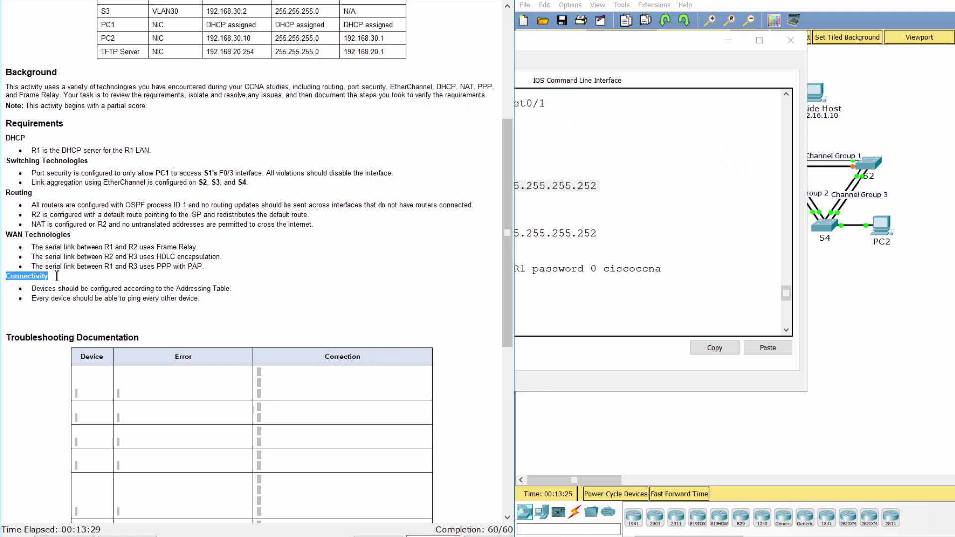
click(109, 285)
drag(8, 292, 190, 304)
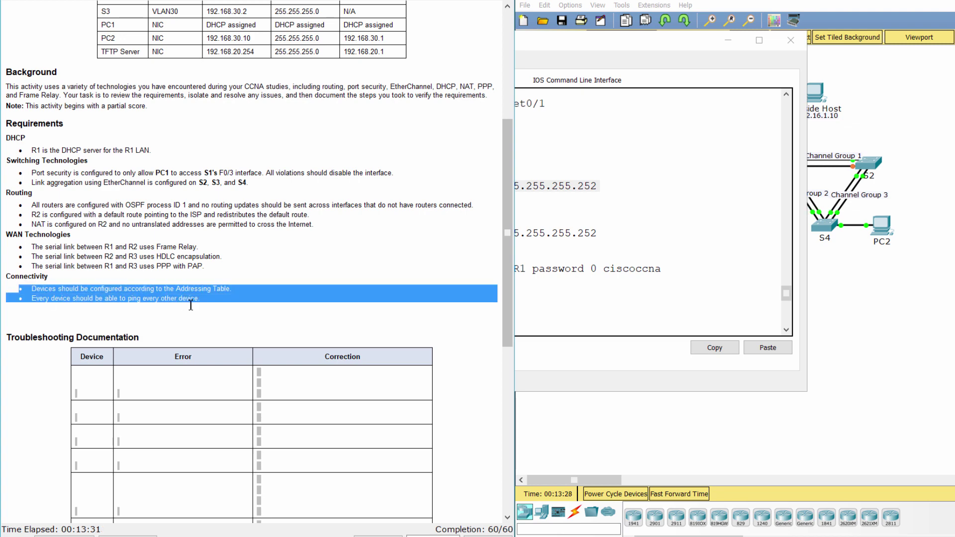
click(239, 315)
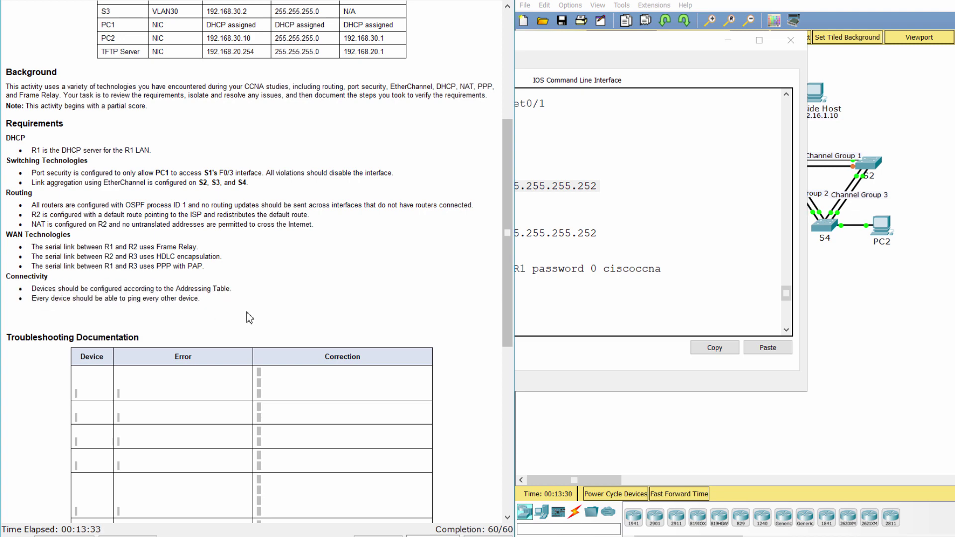
scroll(248, 313, up, 8)
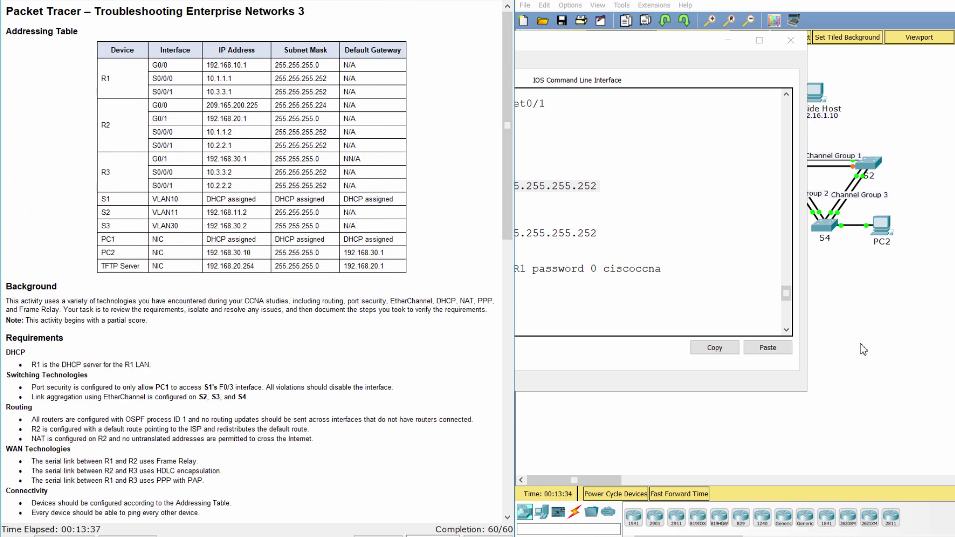
Ping the TFTP Server at 192.168.20.254 from PC1's command prompt
click(923, 330)
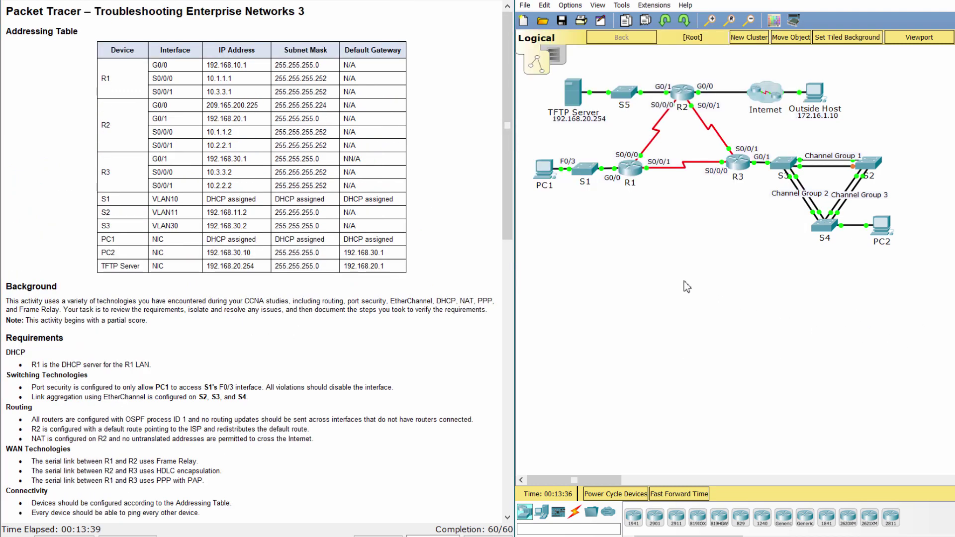
click(547, 185)
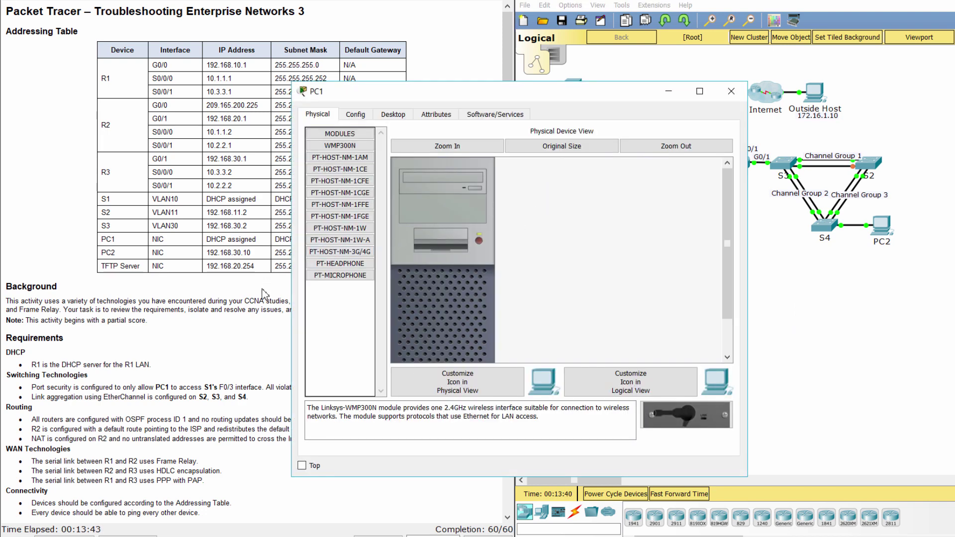
click(404, 116)
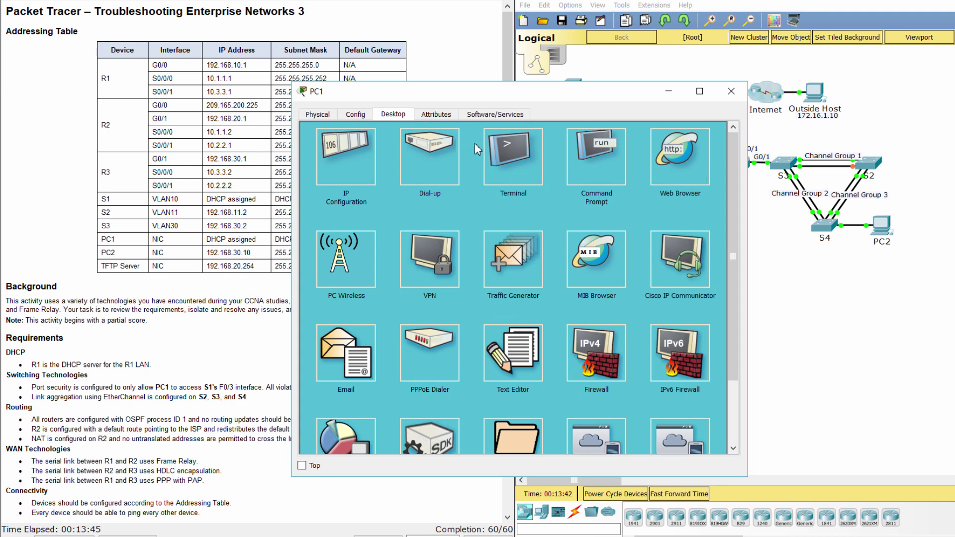
click(603, 160)
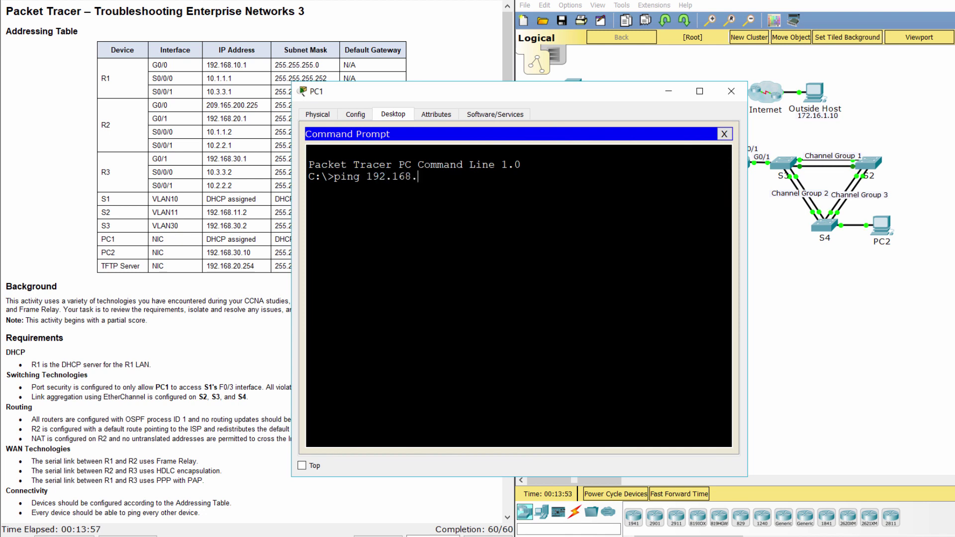
text(20.254)
key(Return)
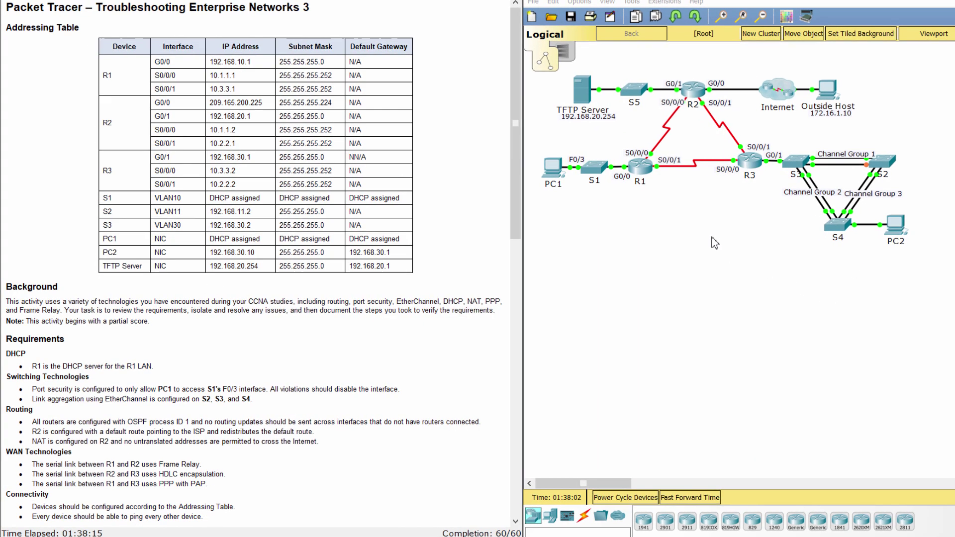
Enter privileged mode on R1 and display its complete running configuration
click(658, 165)
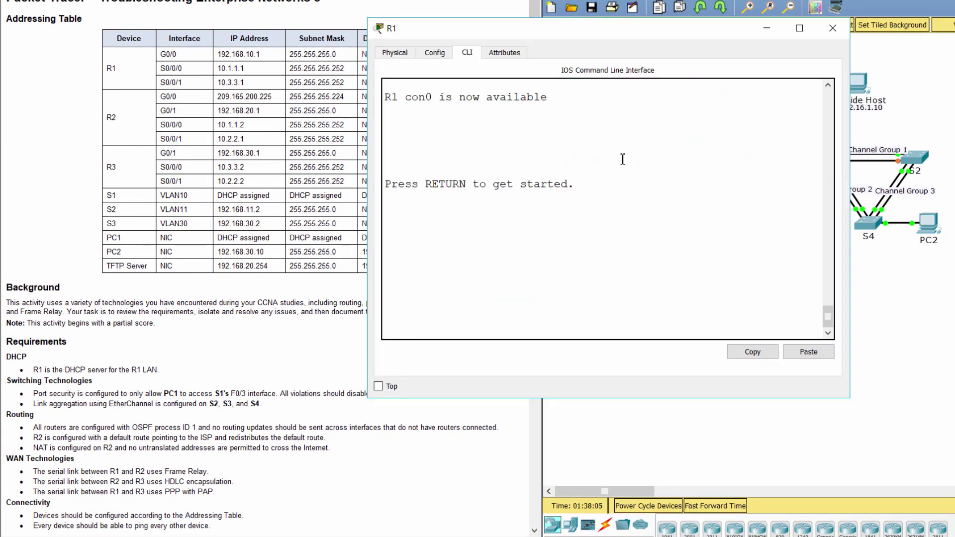
key(Return)
text(ena)
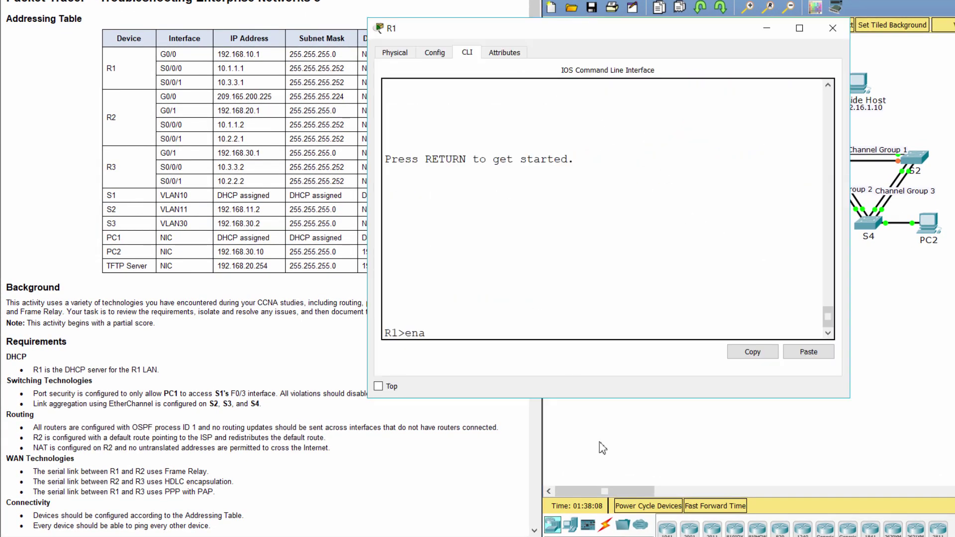
key(Return)
text(show run)
key(Return)
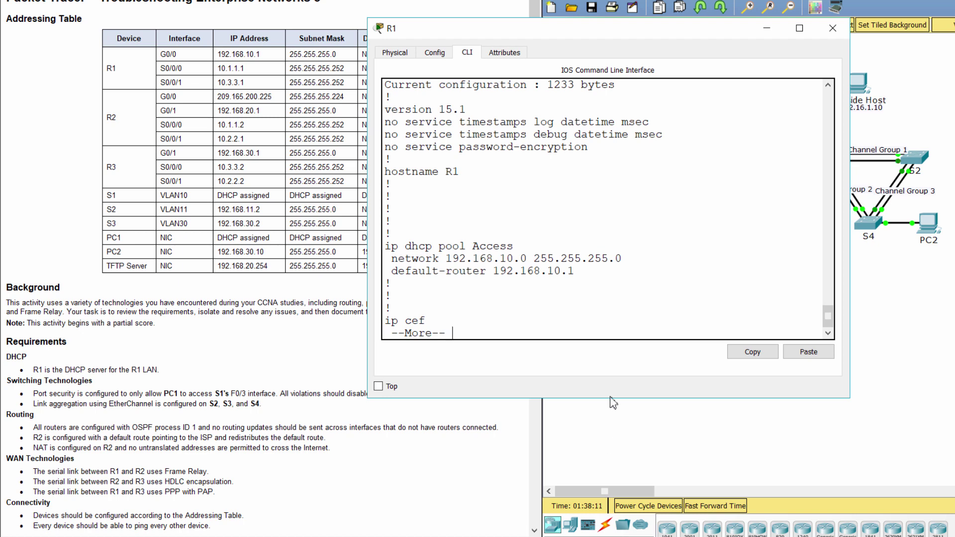
key(space)
key(space)
key(space)
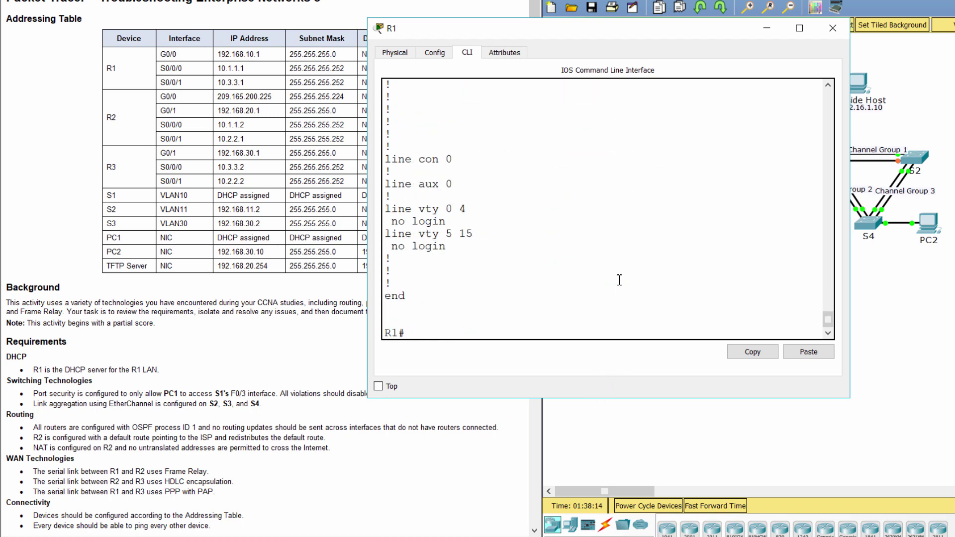
Examine the network and default-router lines of the DHCP pool in R1's running configuration
scroll(611, 277, up, 15)
scroll(592, 273, up, 6)
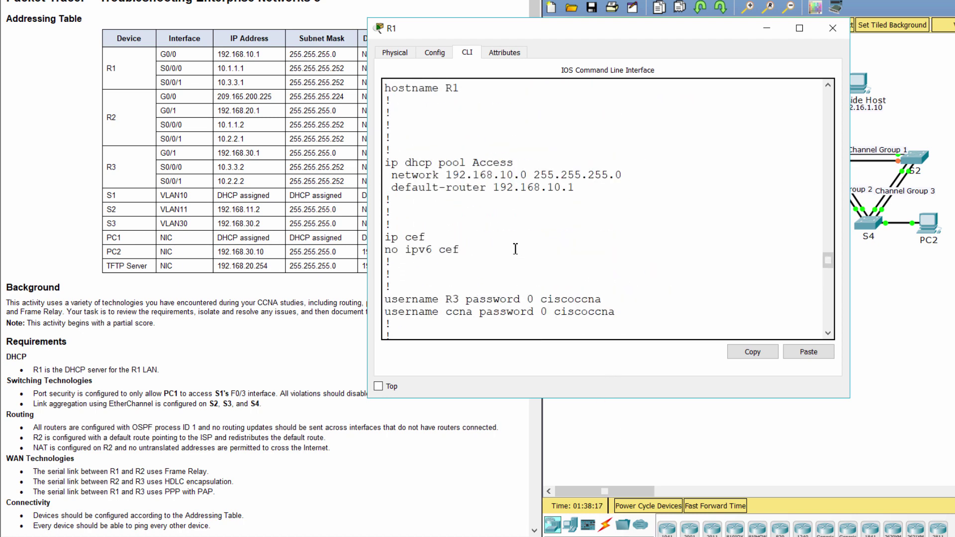
drag(389, 164, 449, 204)
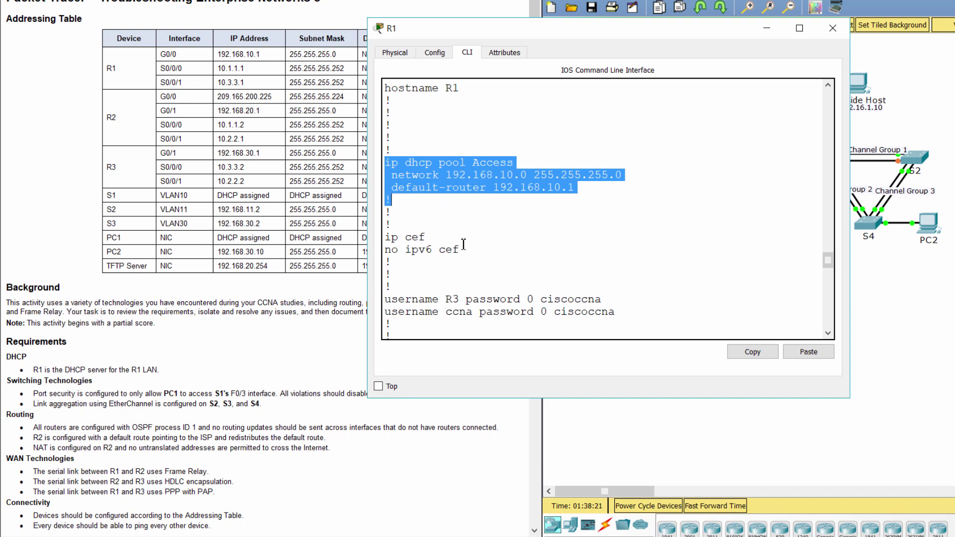
scroll(486, 243, up, 3)
click(511, 232)
Review the interface addressing, Serial0/0/1 PPP settings and OSPF process 1 section in R1's running configuration
scroll(510, 234, down, 10)
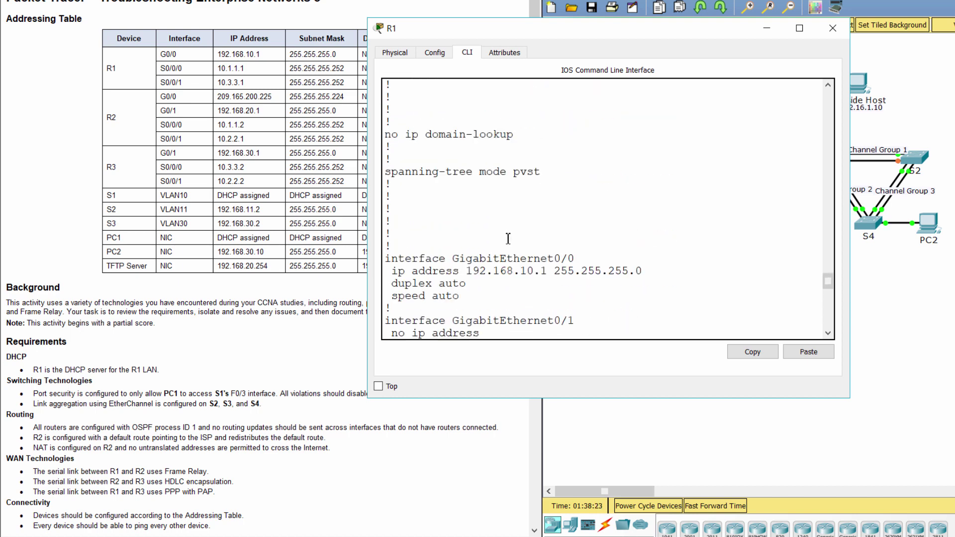
scroll(507, 239, down, 6)
scroll(508, 241, down, 5)
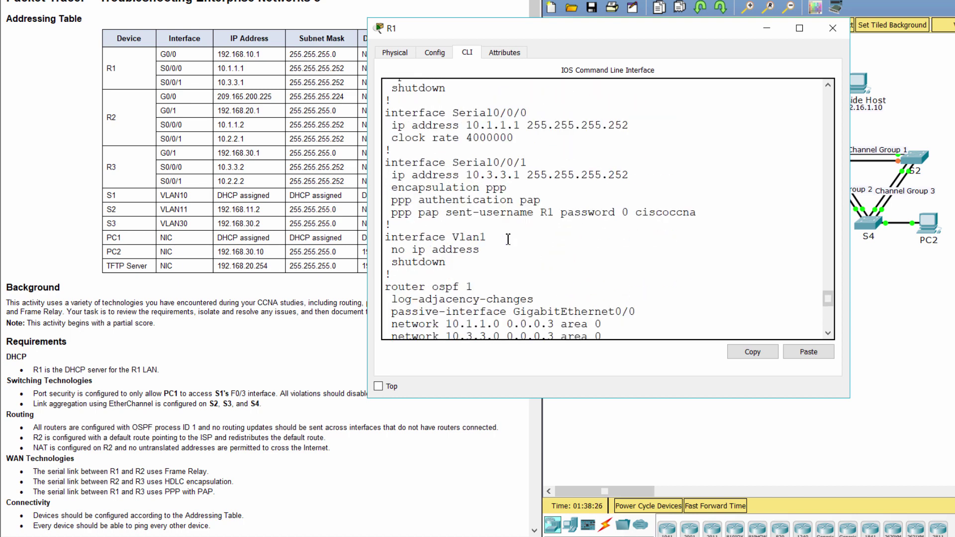
drag(386, 176, 481, 246)
click(510, 254)
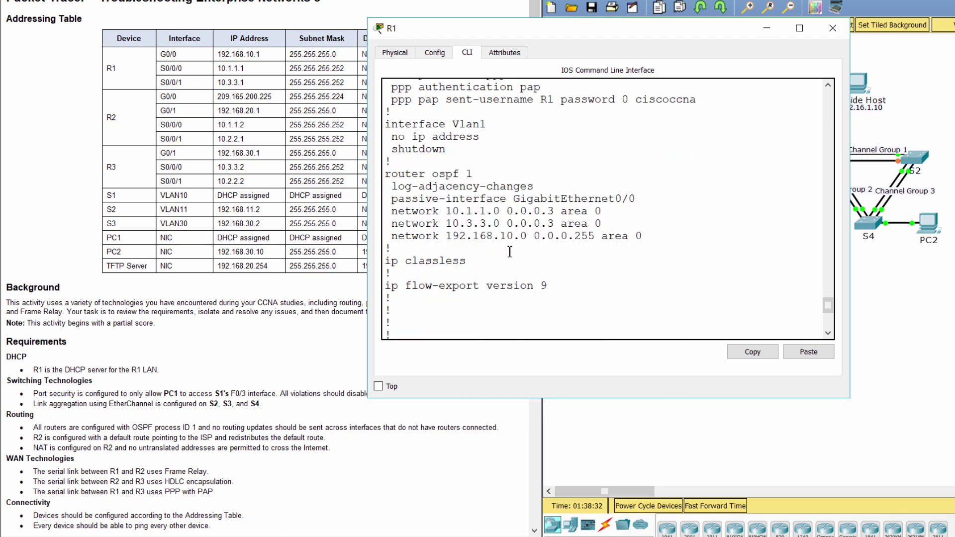
scroll(510, 251, down, 10)
click(854, 219)
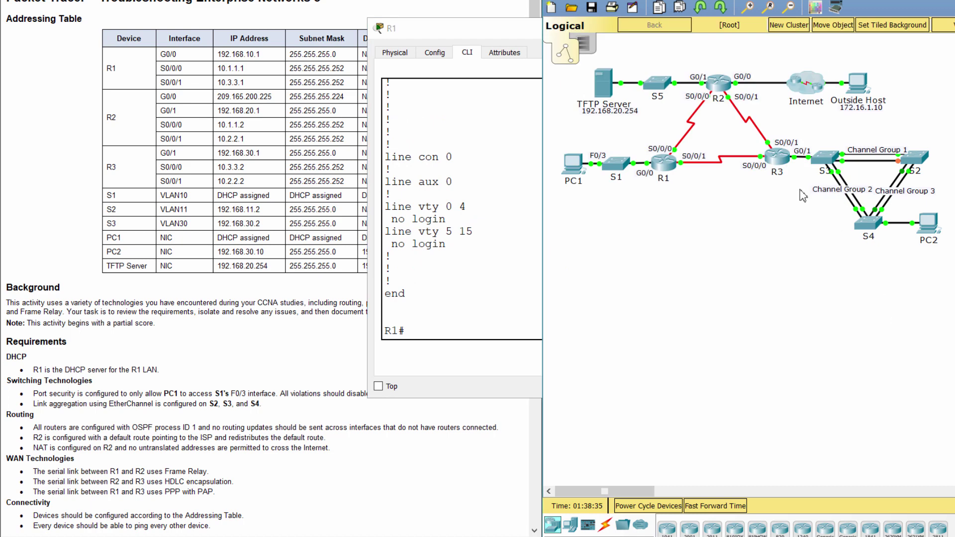
Enter privileged mode on R2 and display its running configuration
click(720, 83)
key(Return)
text(e)
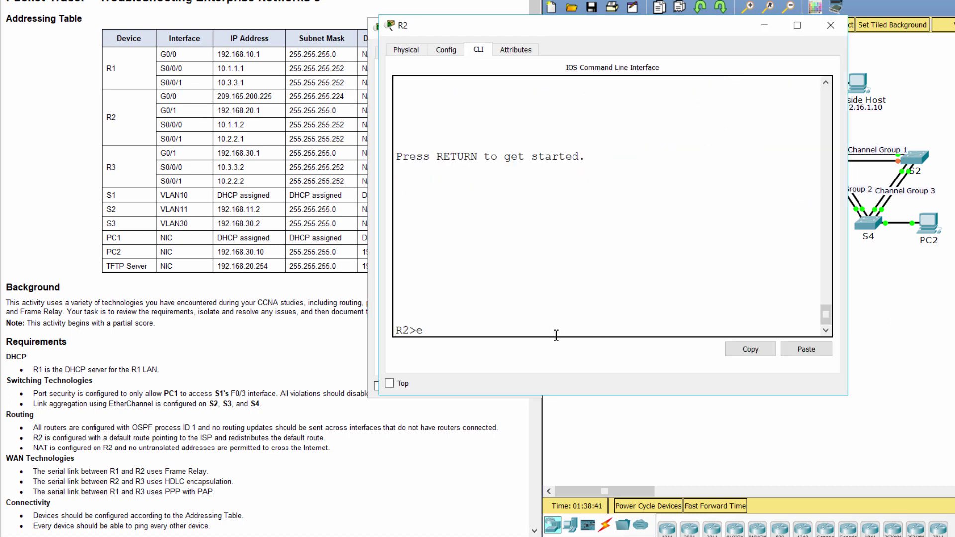
text(na)
key(Return)
text(show run)
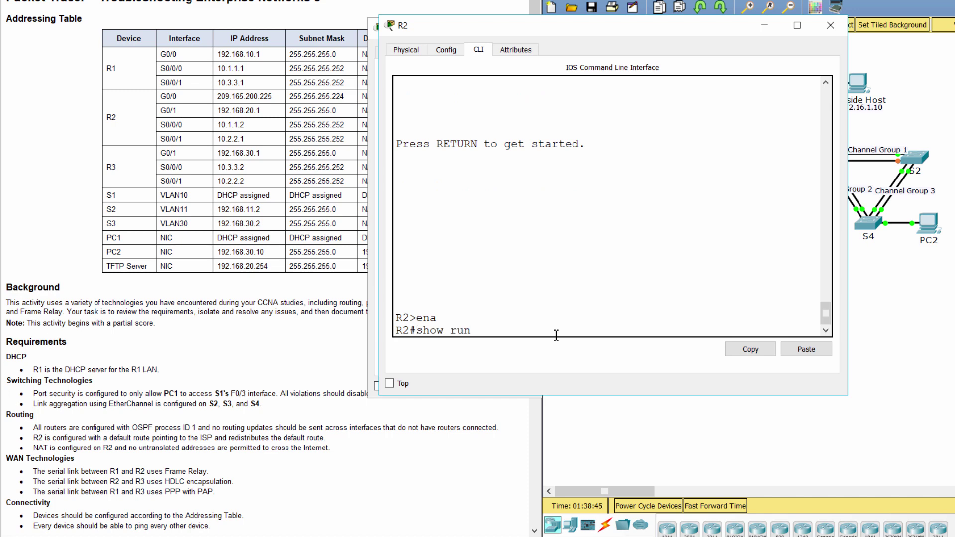
key(Return)
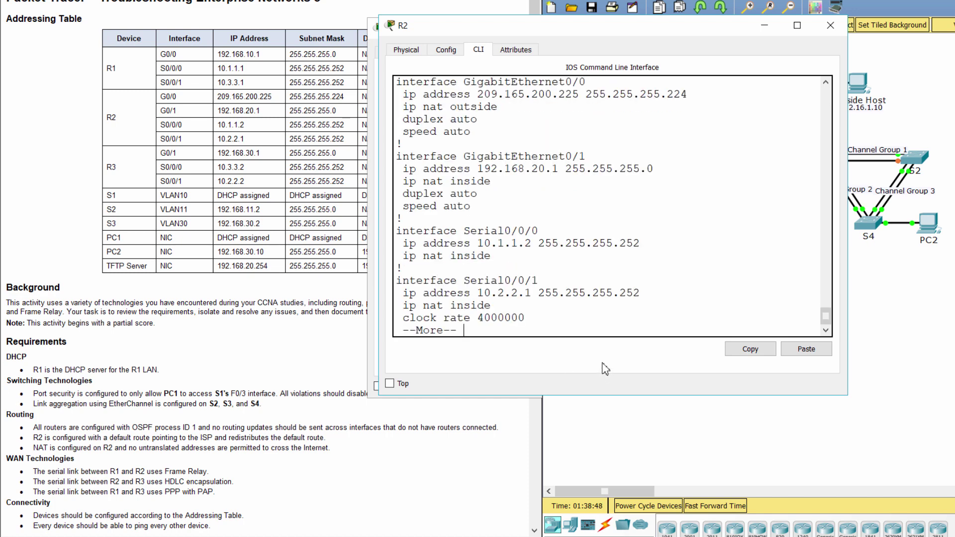
key(space)
Examine the OSPF process 1 section of R2's configuration, including its passive interface, networks and default route origination
scroll(586, 217, up, 3)
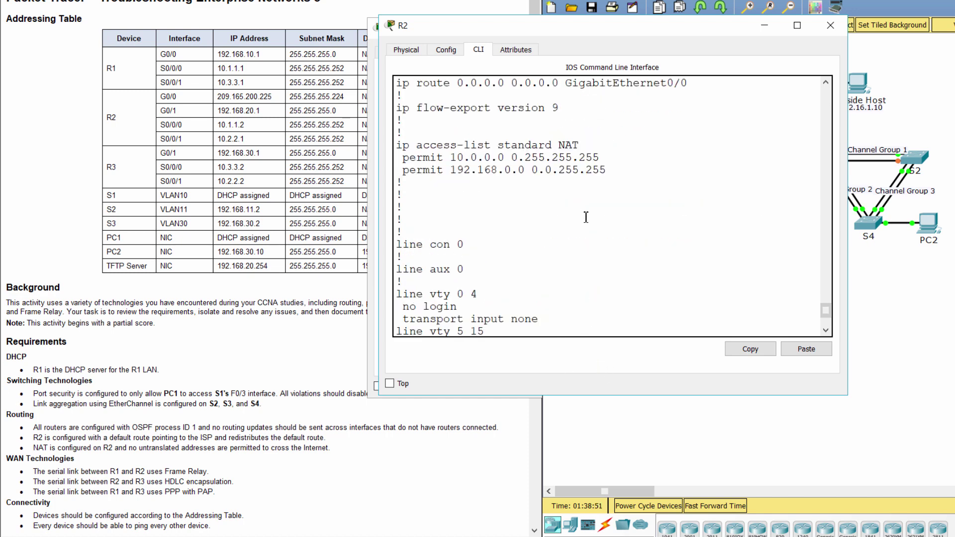
scroll(632, 271, up, 3)
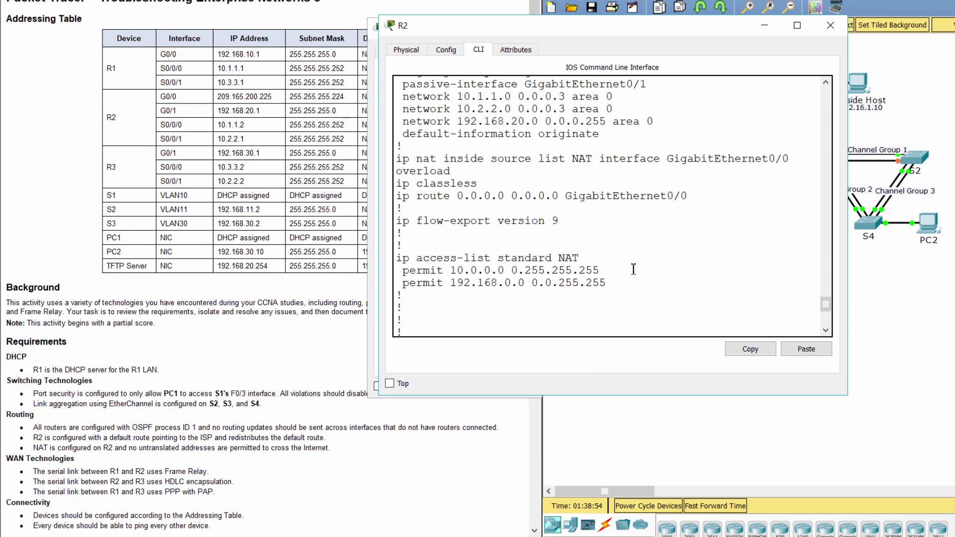
scroll(594, 268, up, 2)
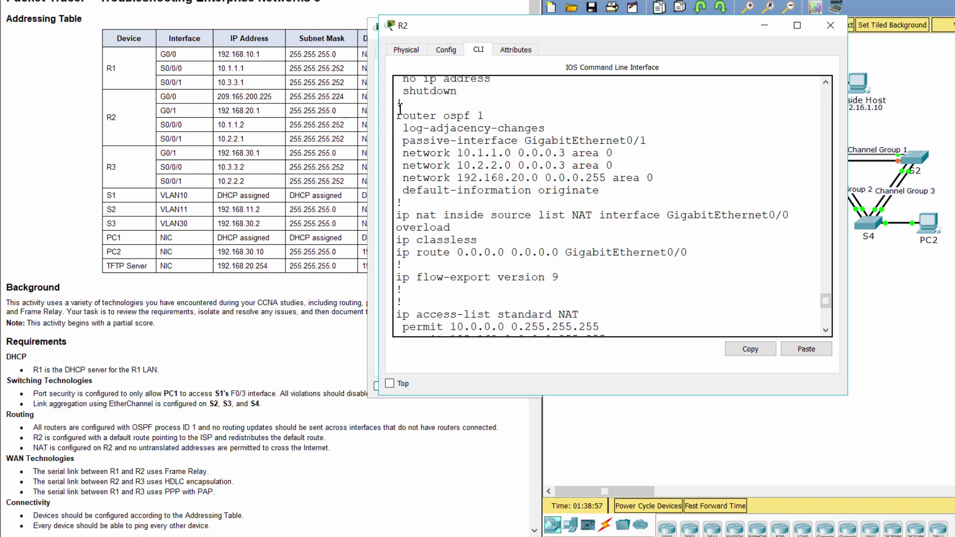
drag(398, 112, 602, 191)
click(443, 191)
scroll(442, 199, down, 2)
click(433, 195)
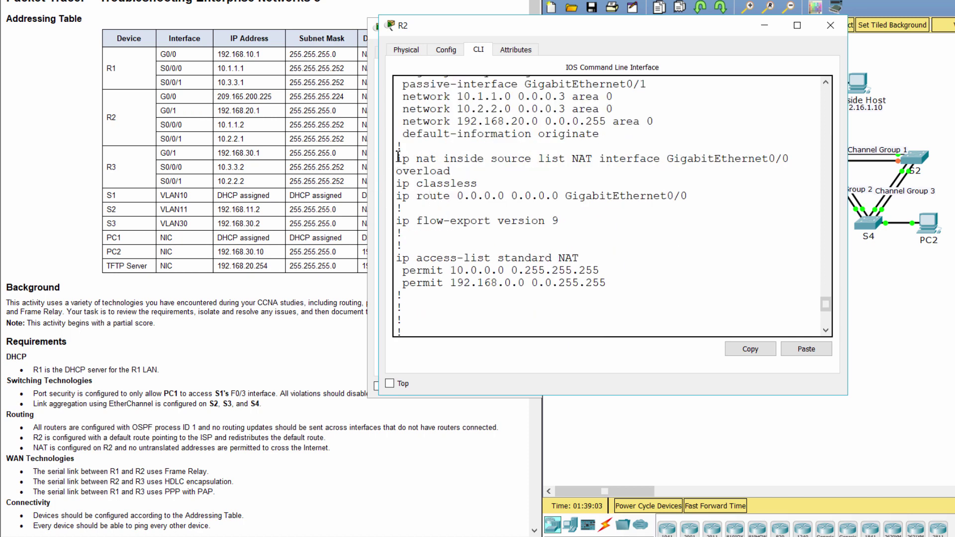
Check R2's NAT overload statement, default static route and the standard access list named NAT
drag(396, 158, 658, 287)
click(658, 288)
click(715, 260)
scroll(717, 265, down, 6)
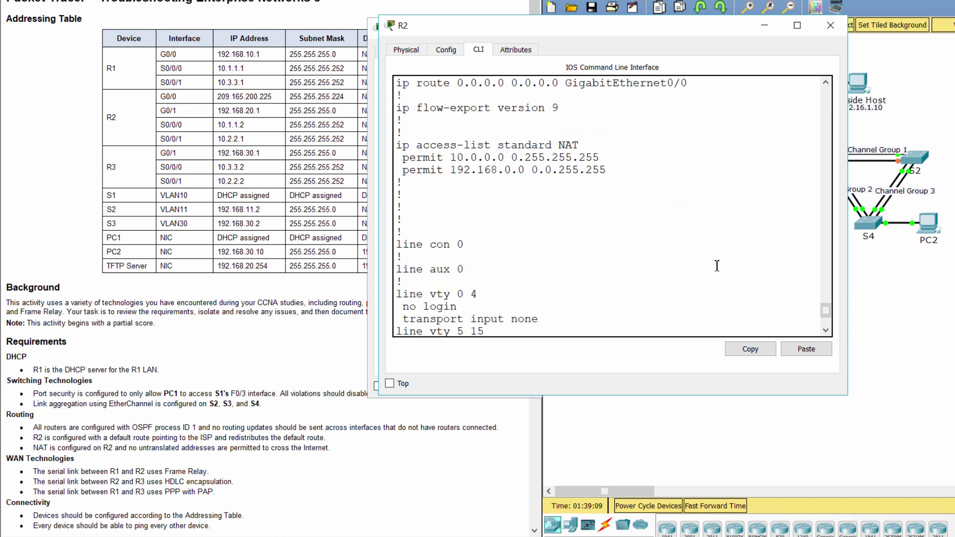
click(914, 311)
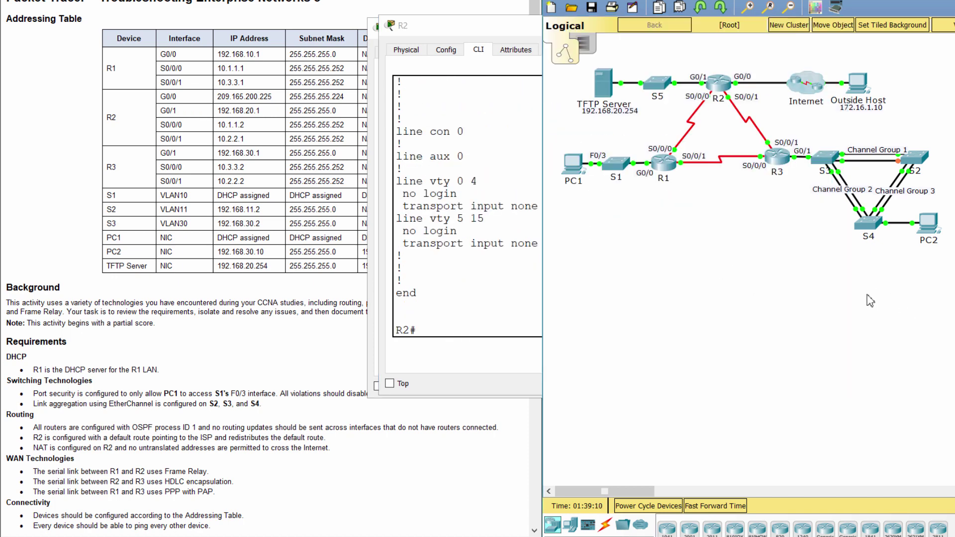
Enter privileged mode on R3 and display its complete running configuration
click(777, 157)
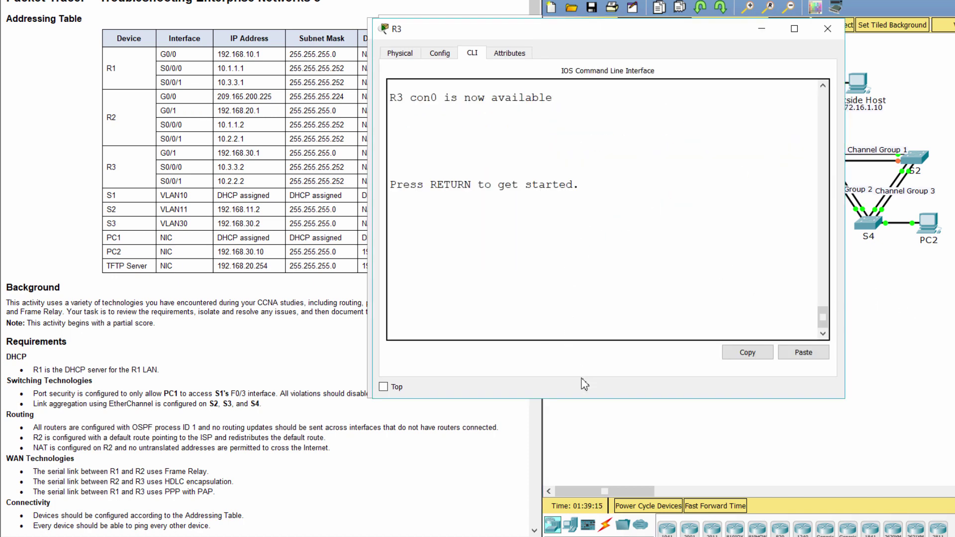
key(Return)
text(ena)
key(Return)
text(show ru)
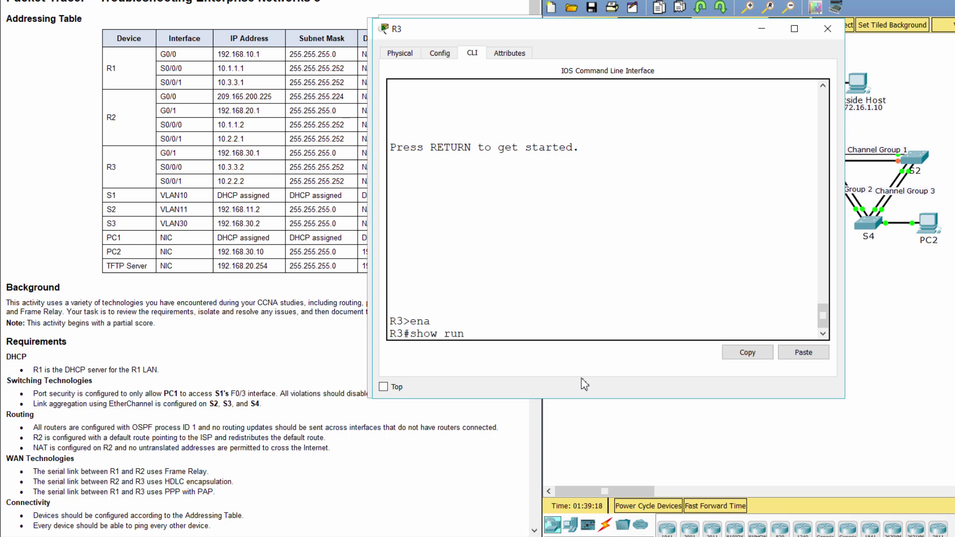
text(n)
key(Return)
key(space)
key(space)
key(space)
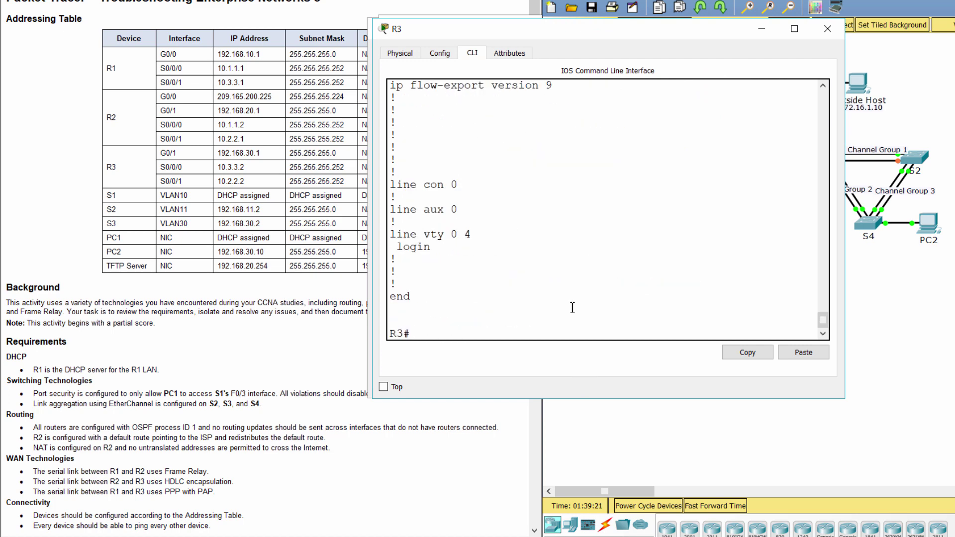
Examine R3's OSPF process 1 section, checking its passive interface and network statements
scroll(530, 243, up, 6)
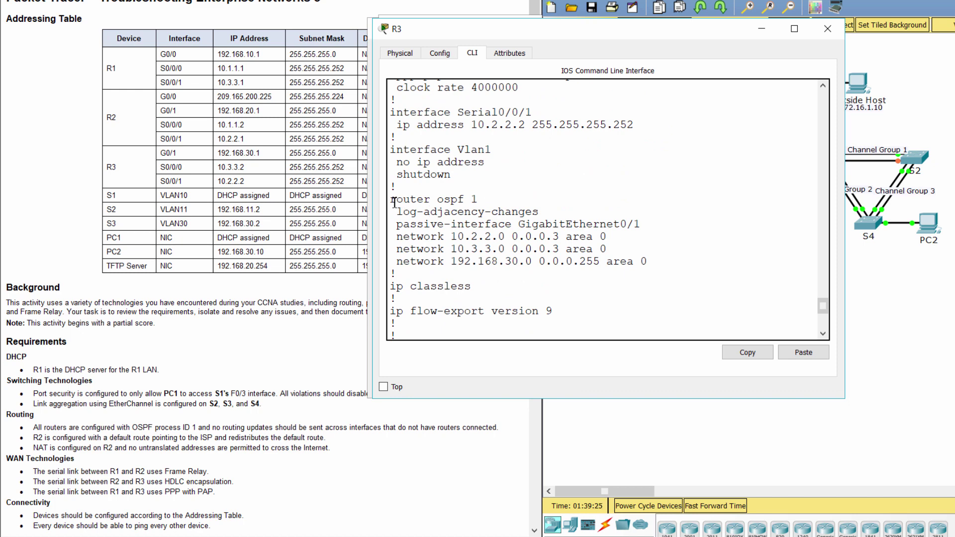
drag(395, 201, 546, 285)
drag(401, 220, 683, 227)
click(922, 298)
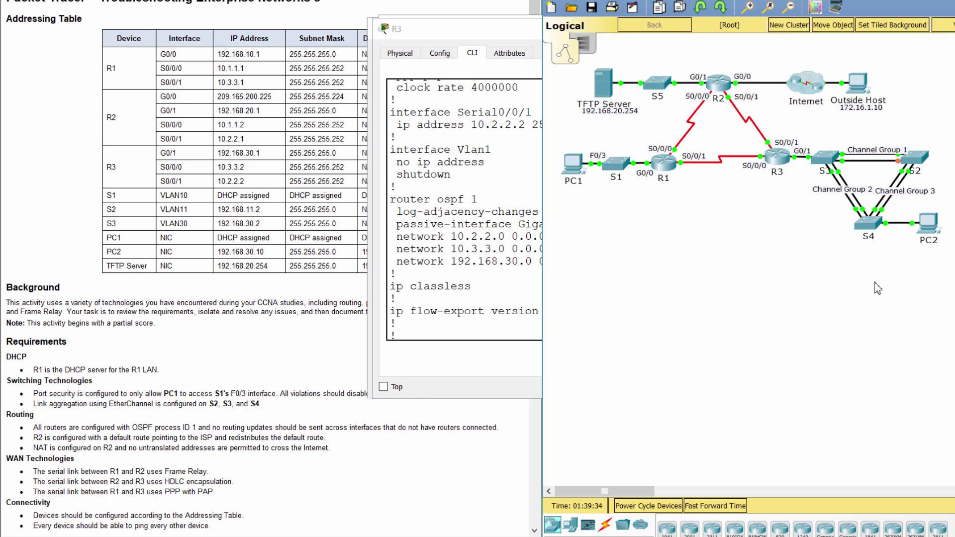
Enter privileged mode on S3 and display its running configuration
click(831, 163)
key(Return)
text(ena)
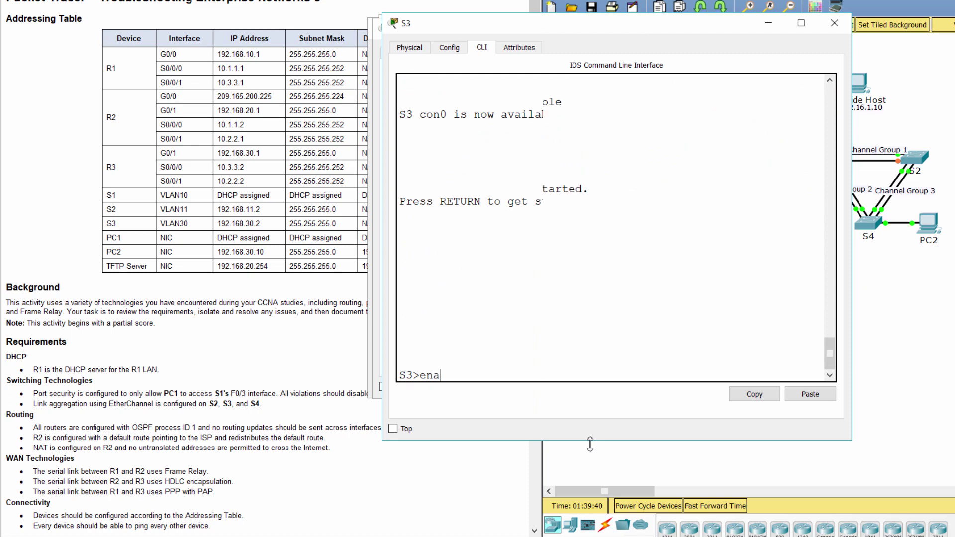
key(Return)
text(show run)
key(Return)
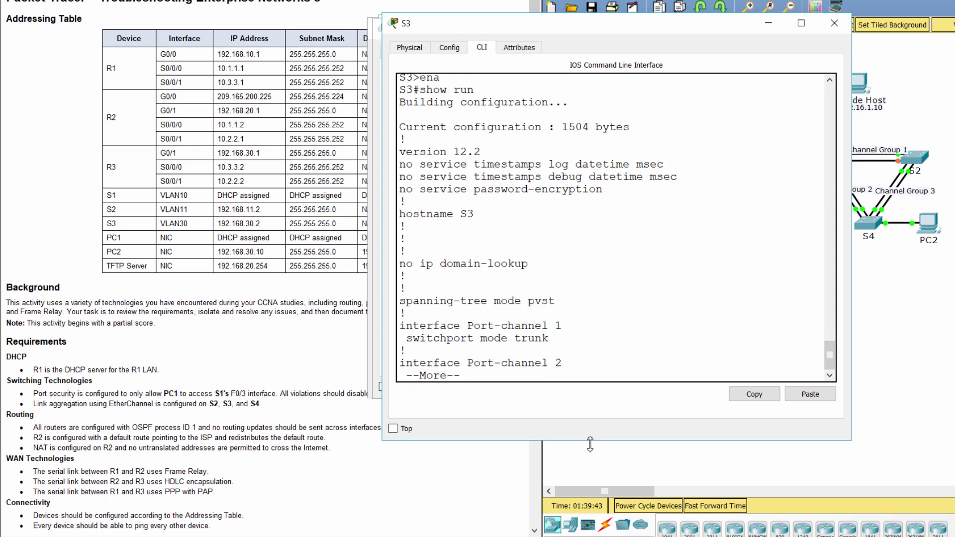
key(space)
Check the switchport mode of GigabitEthernet0/1 in S3's running configuration
scroll(555, 307, up, 5)
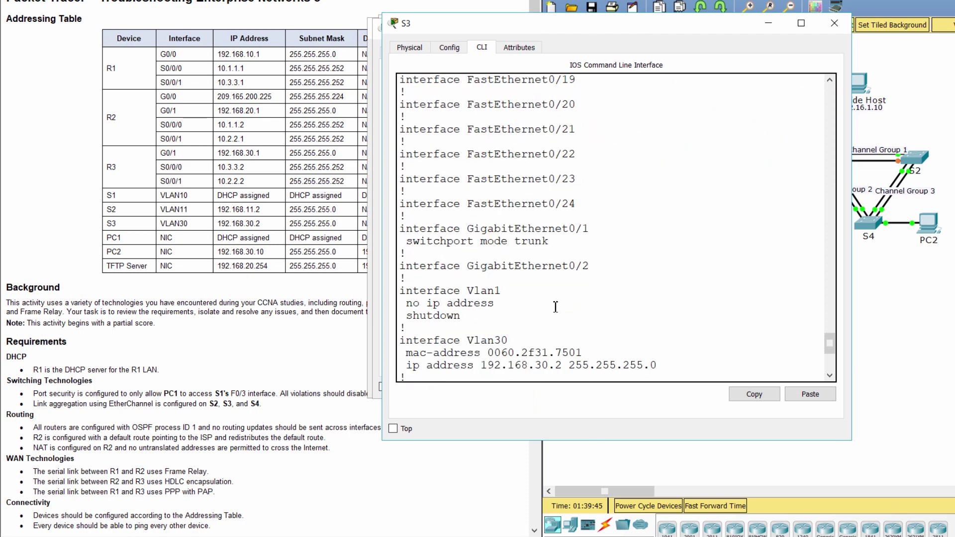
drag(402, 232, 552, 247)
click(404, 241)
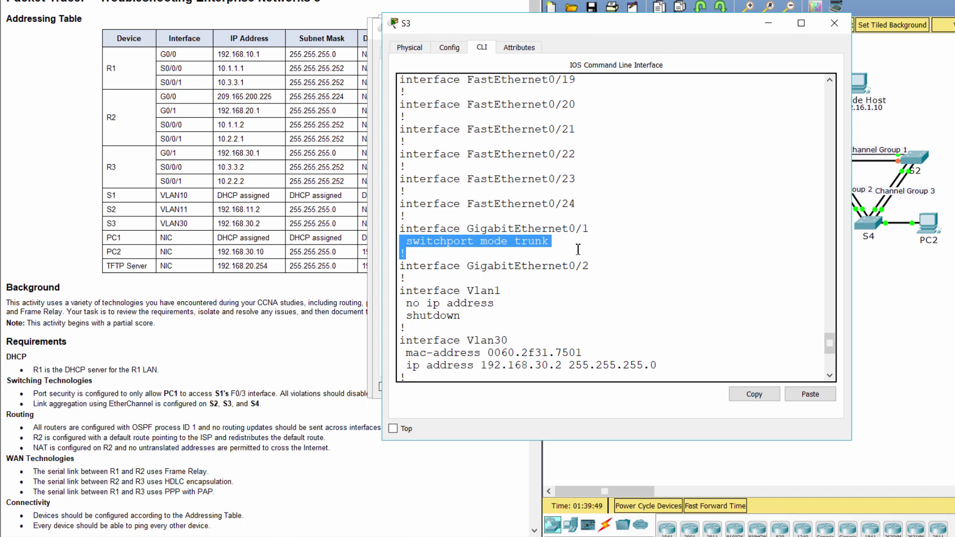
click(578, 250)
click(929, 272)
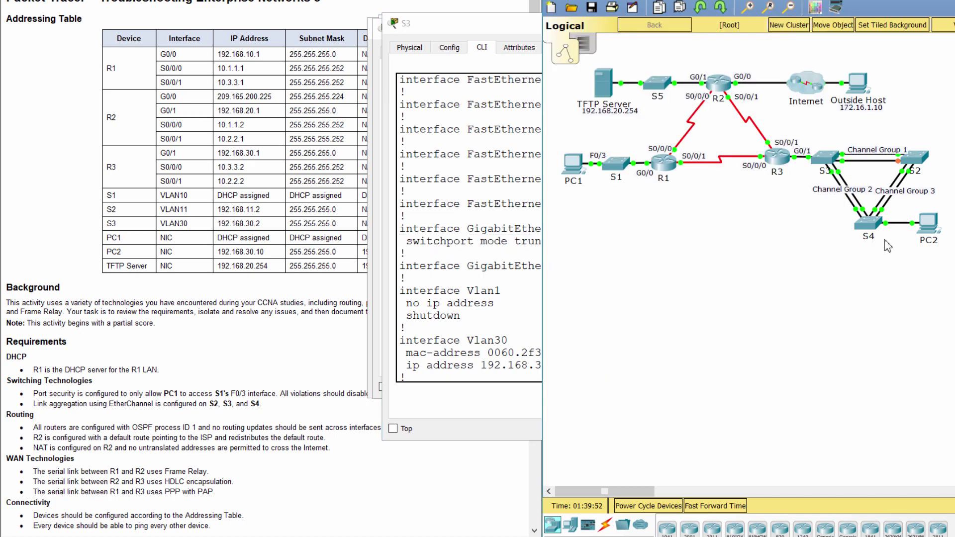
Enter privileged mode on S4 with the enable password and display its running configuration
click(875, 226)
key(Return)
text(ena)
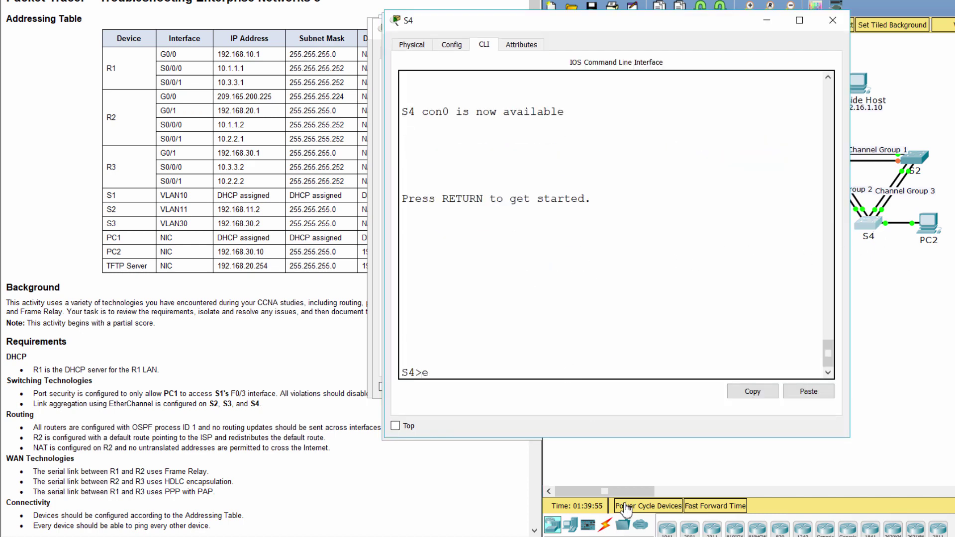
key(Return)
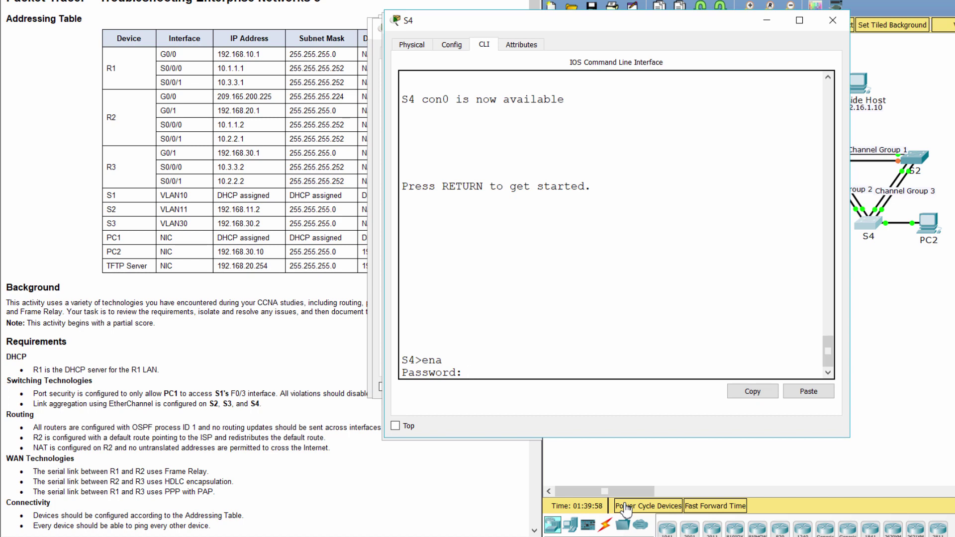
key(Return)
key(Return)
text(show ru)
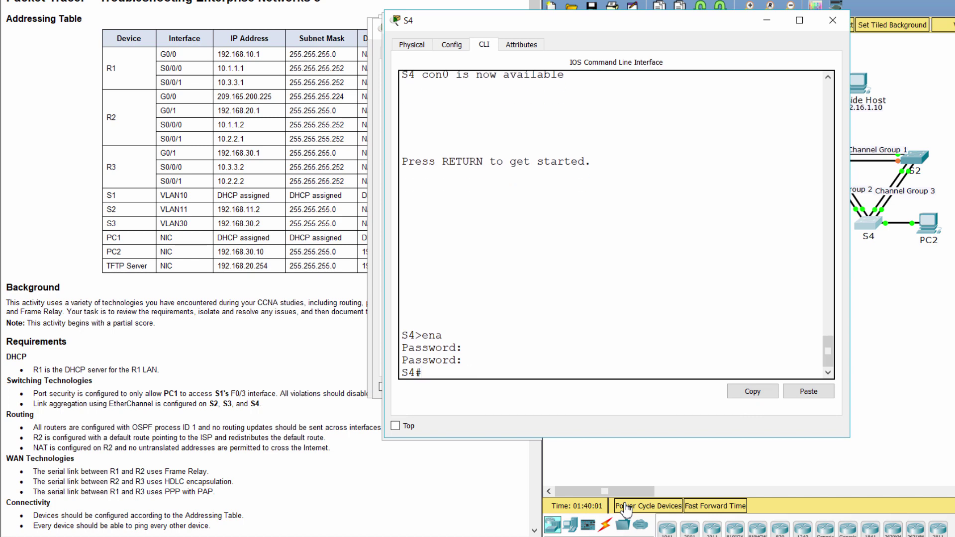
text(n)
key(Return)
key(space)
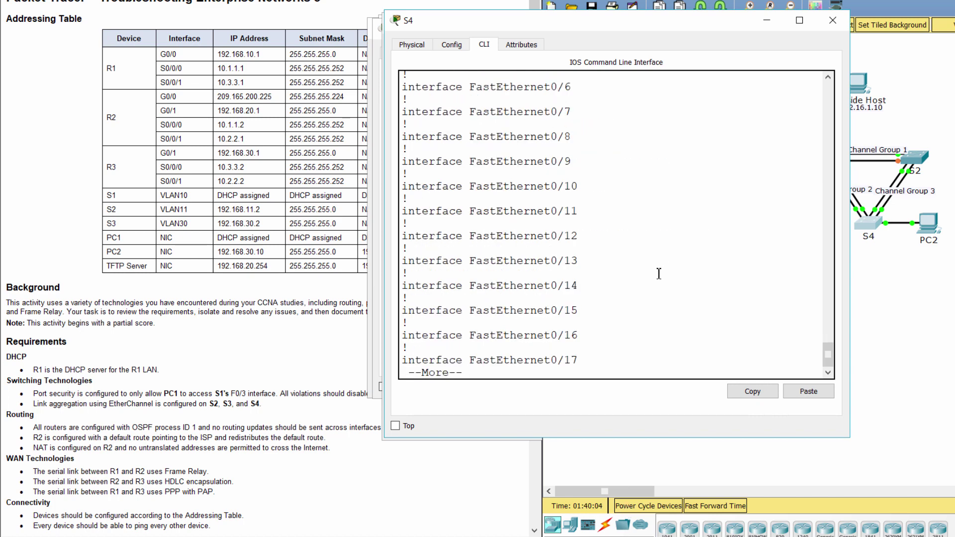
key(space)
Examine the trunk and channel-group settings of FastEthernet0/1 through FastEthernet0/4 in S4's running configuration
scroll(626, 275, up, 5)
scroll(626, 276, up, 9)
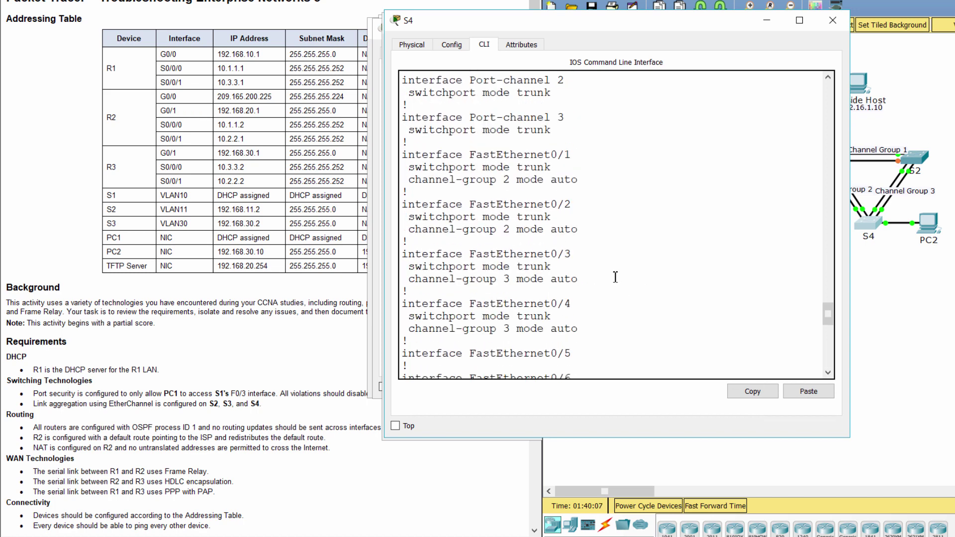
drag(398, 160, 604, 334)
click(604, 335)
drag(402, 154, 579, 158)
click(501, 183)
drag(427, 213, 567, 213)
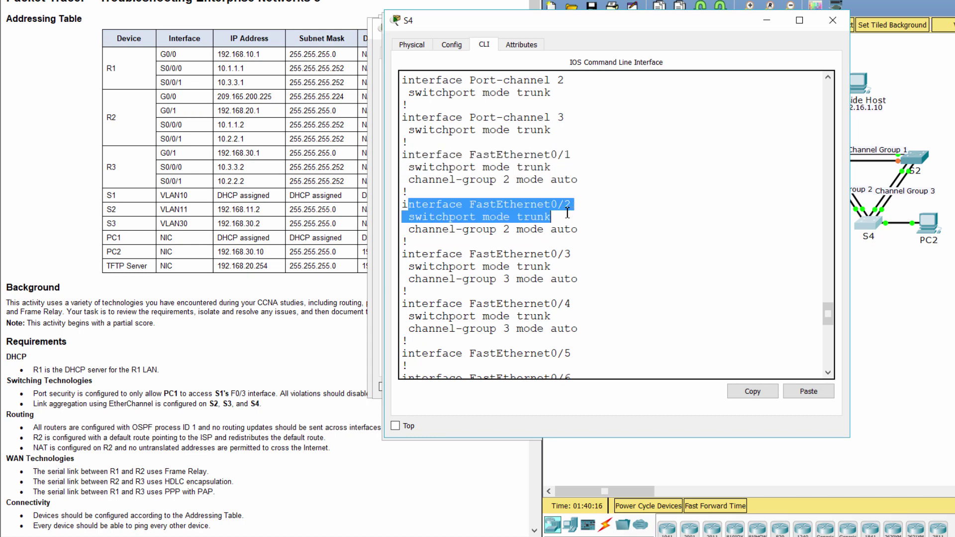
drag(503, 229, 514, 239)
drag(410, 266, 595, 333)
click(596, 334)
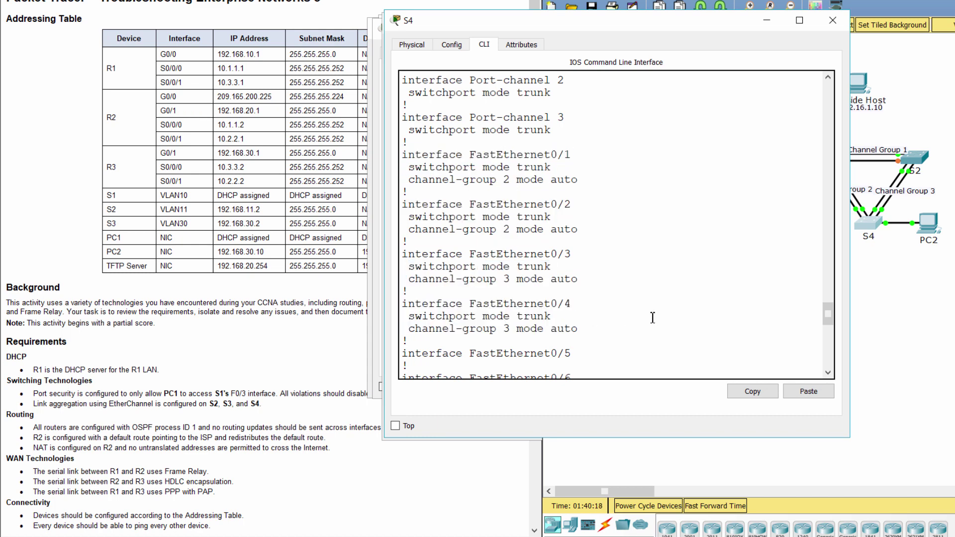
Open S1's command line, enter privileged mode and display its running configuration
click(890, 307)
click(608, 176)
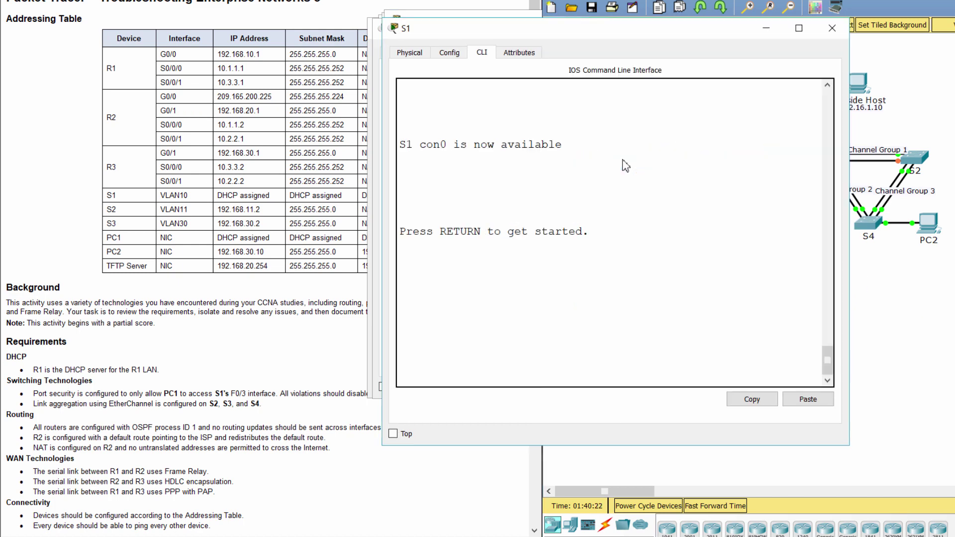
key(Return)
text(ena)
key(Return)
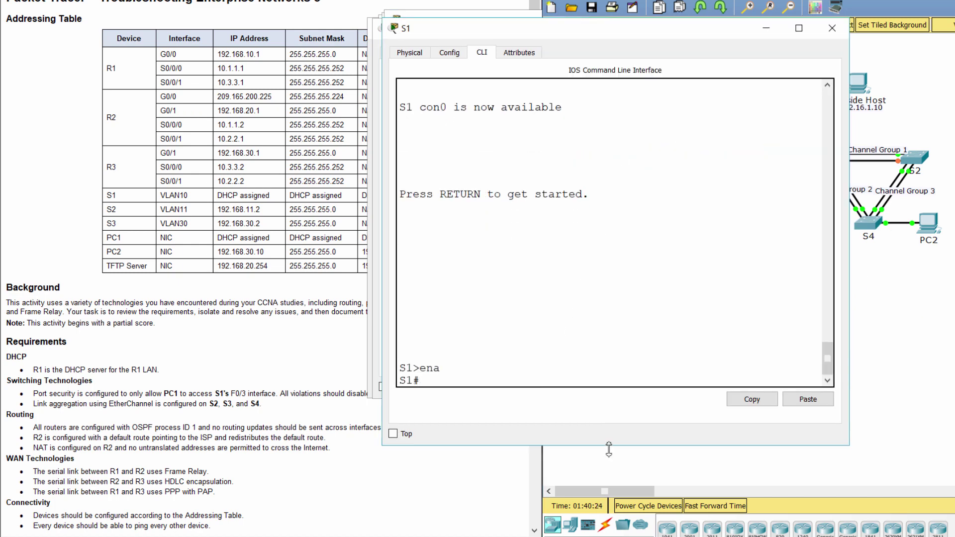
text(show run)
key(Return)
key(space)
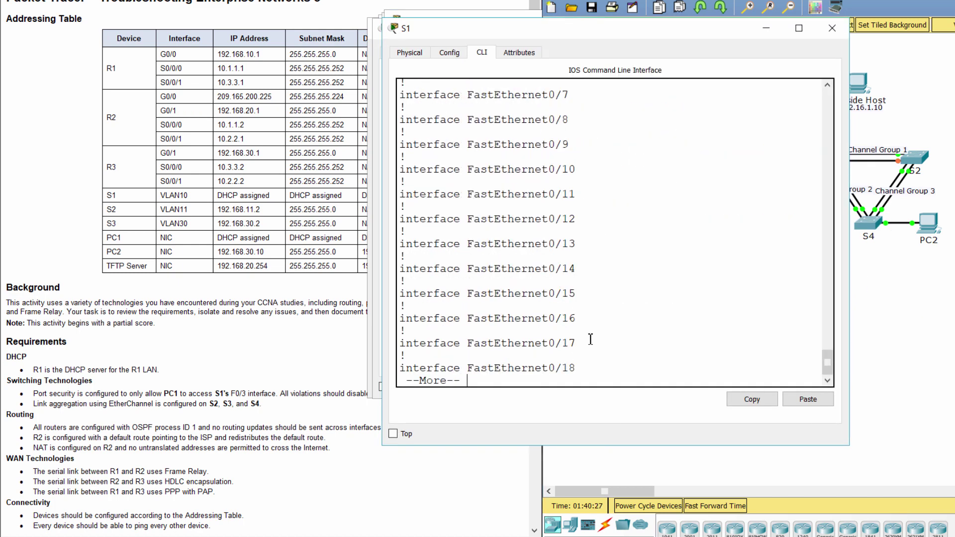
Check the port security settings of FastEthernet0/3 in S1's running configuration
scroll(550, 308, up, 8)
scroll(550, 308, down, 1)
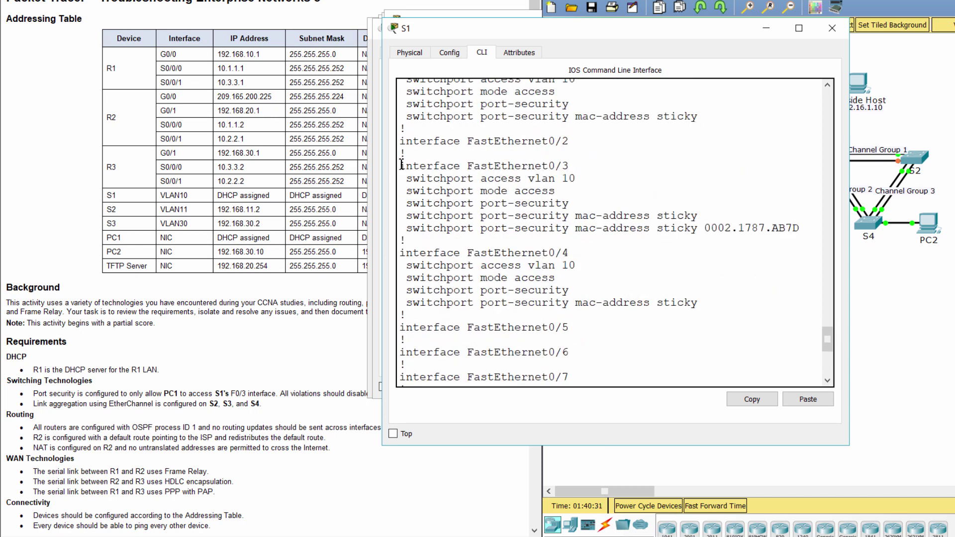
drag(402, 165, 494, 239)
click(556, 246)
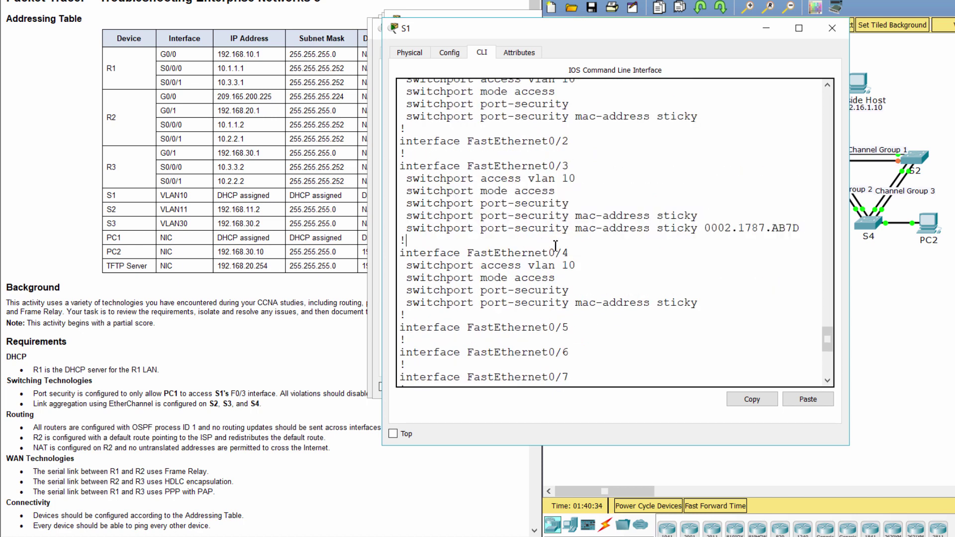